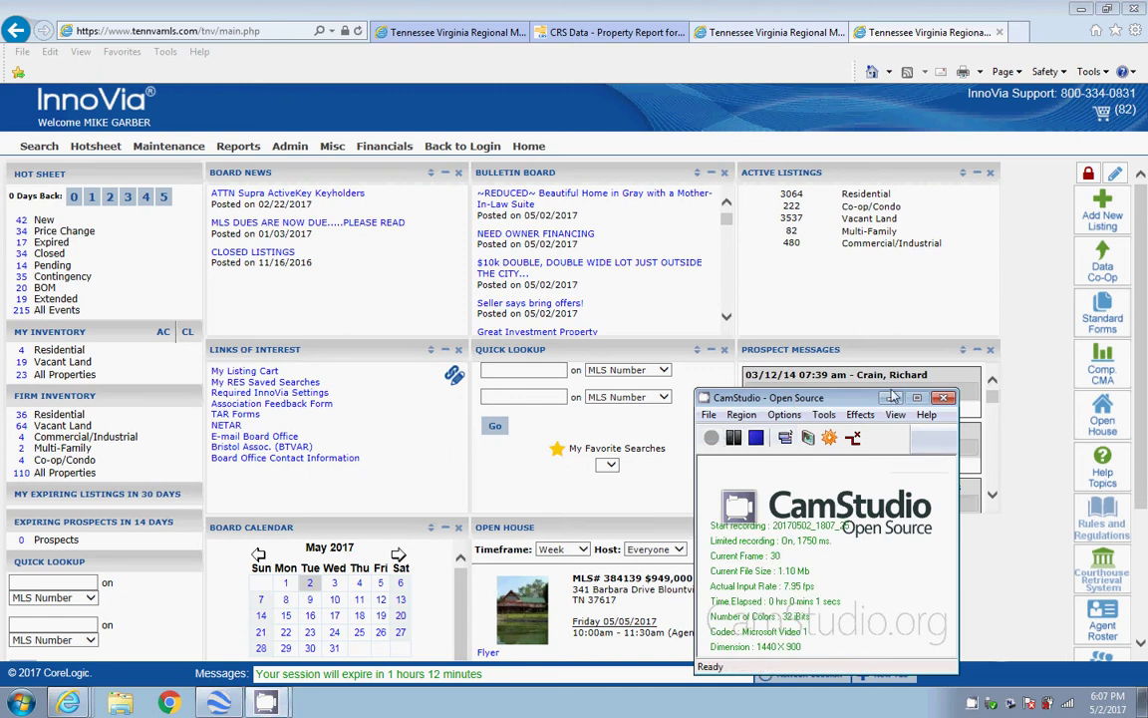
pyautogui.click(894, 397)
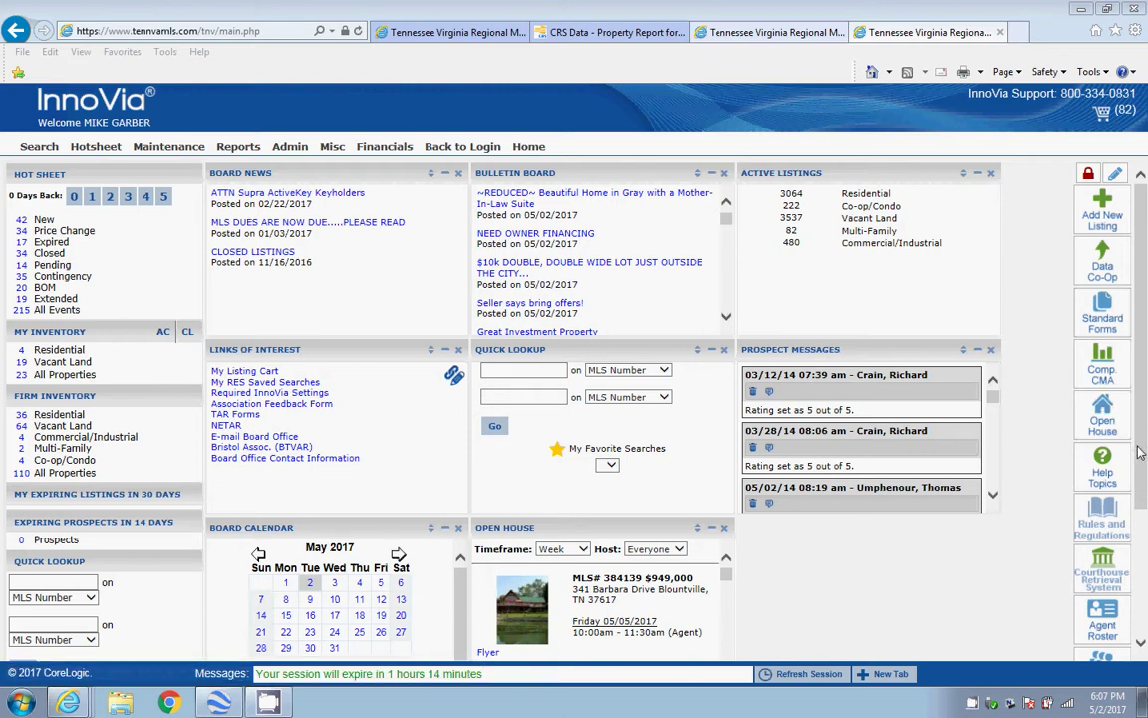
pyautogui.moveTo(1139, 449); pyautogui.dragTo(1144, 487)
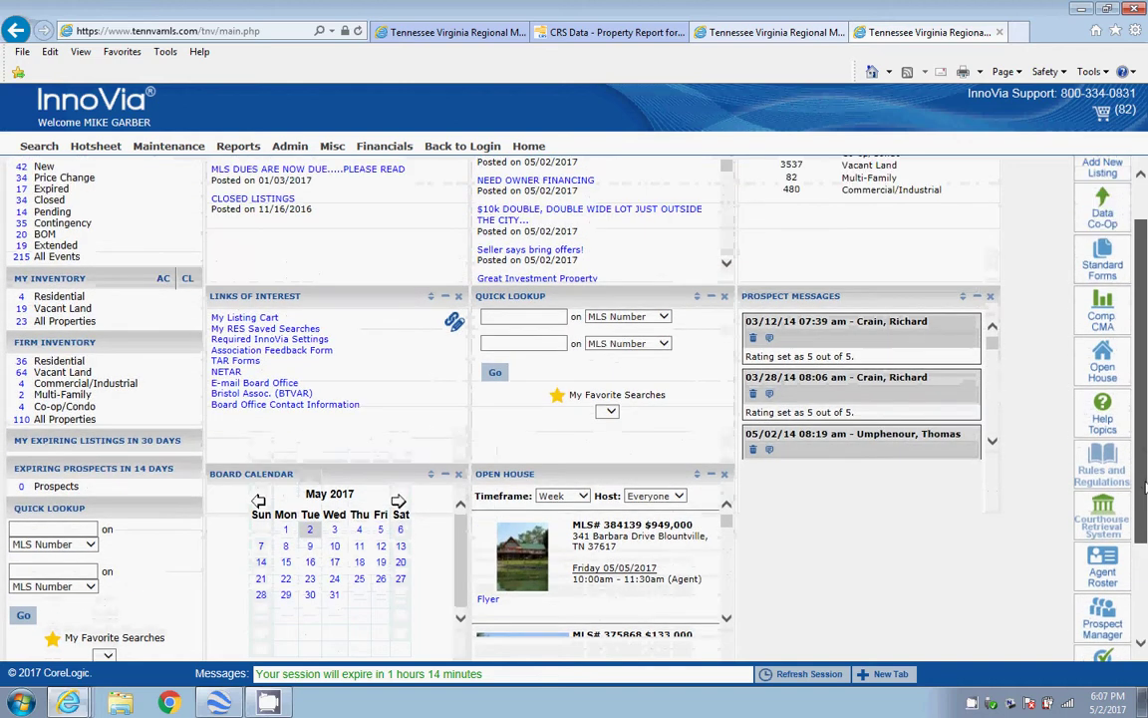
pyautogui.click(1102, 310)
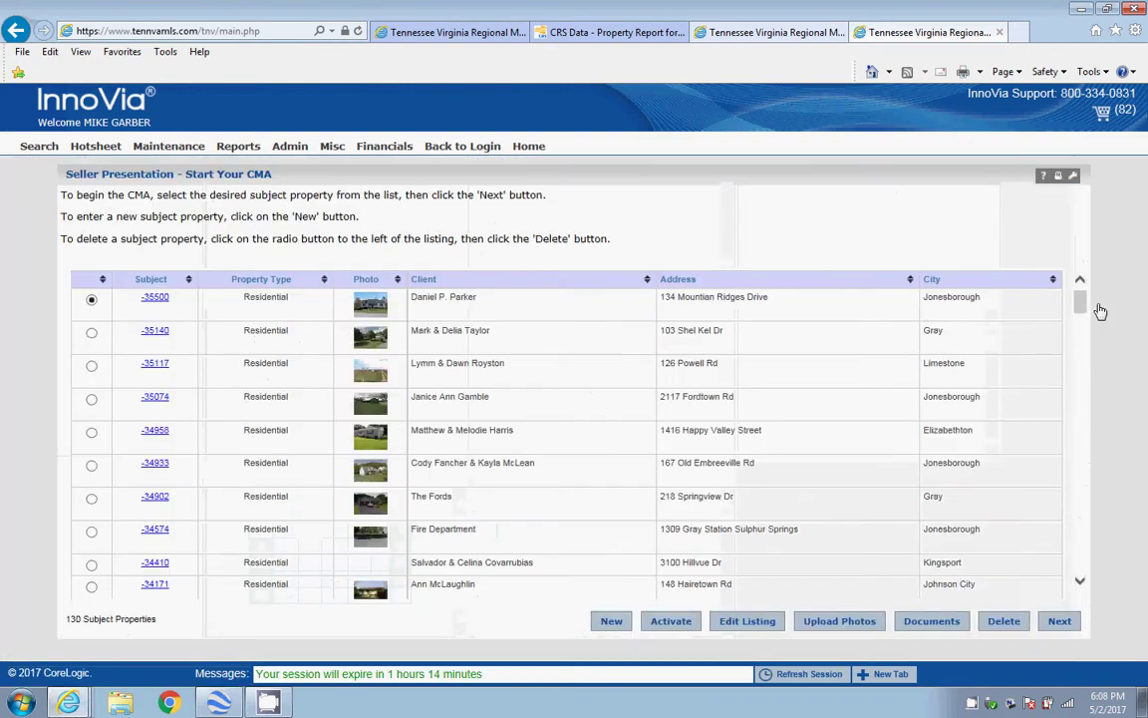
pyautogui.click(441, 35)
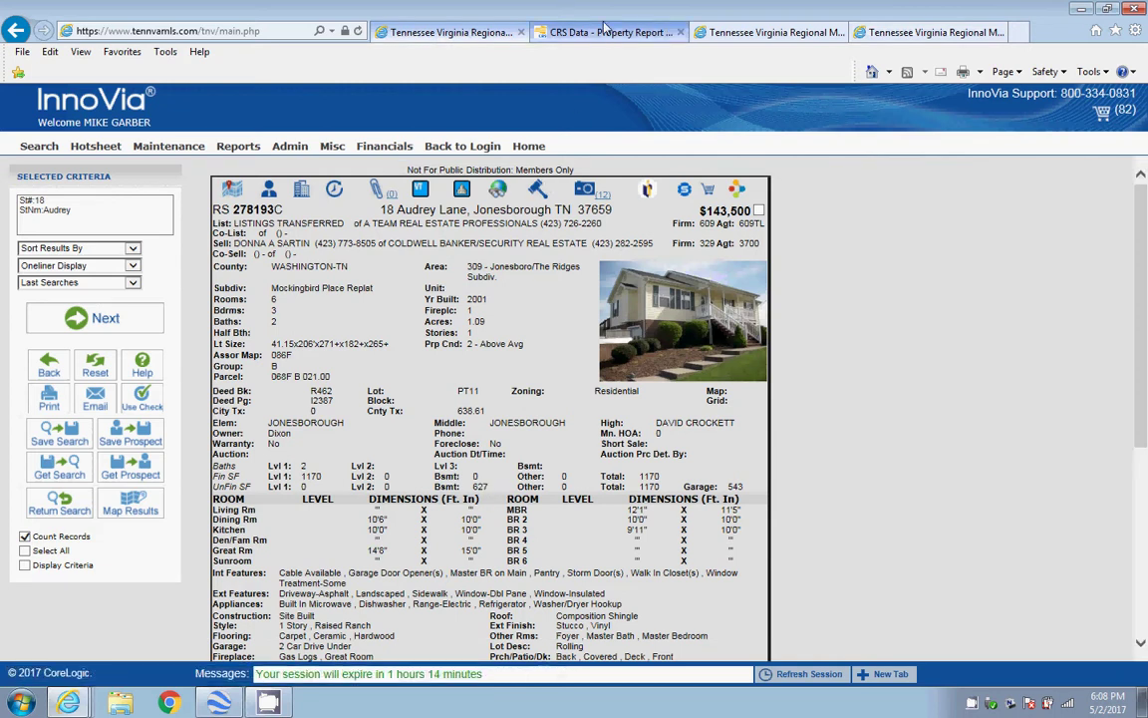
pyautogui.click(725, 35)
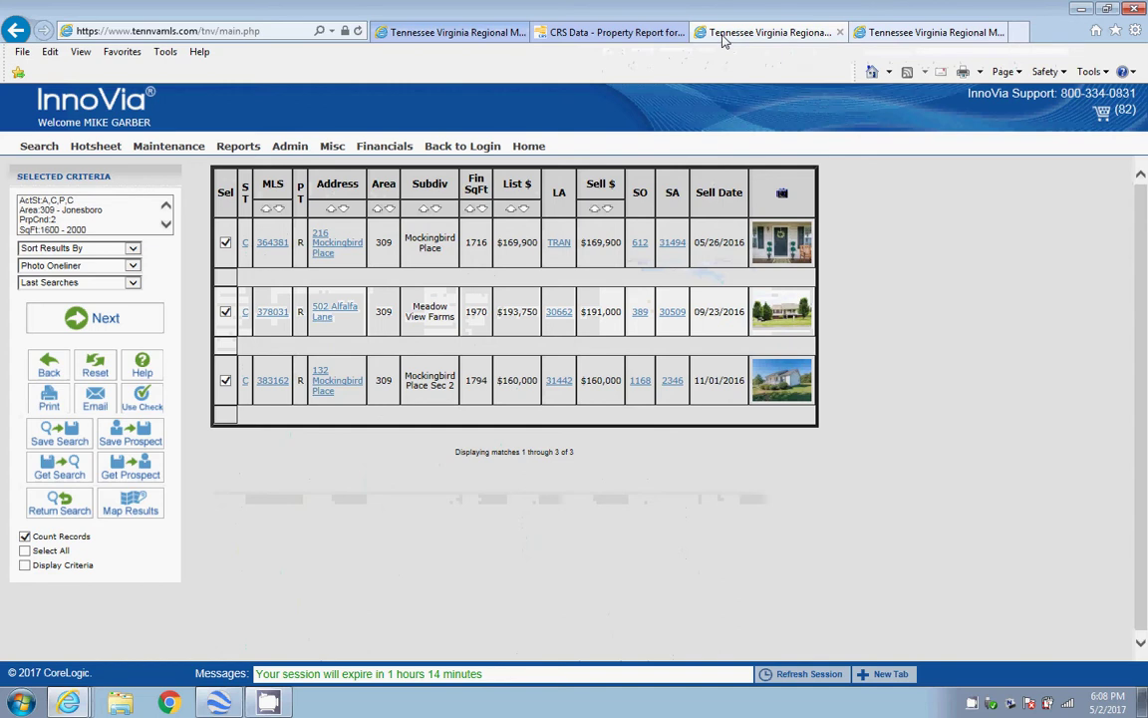
pyautogui.click(884, 40)
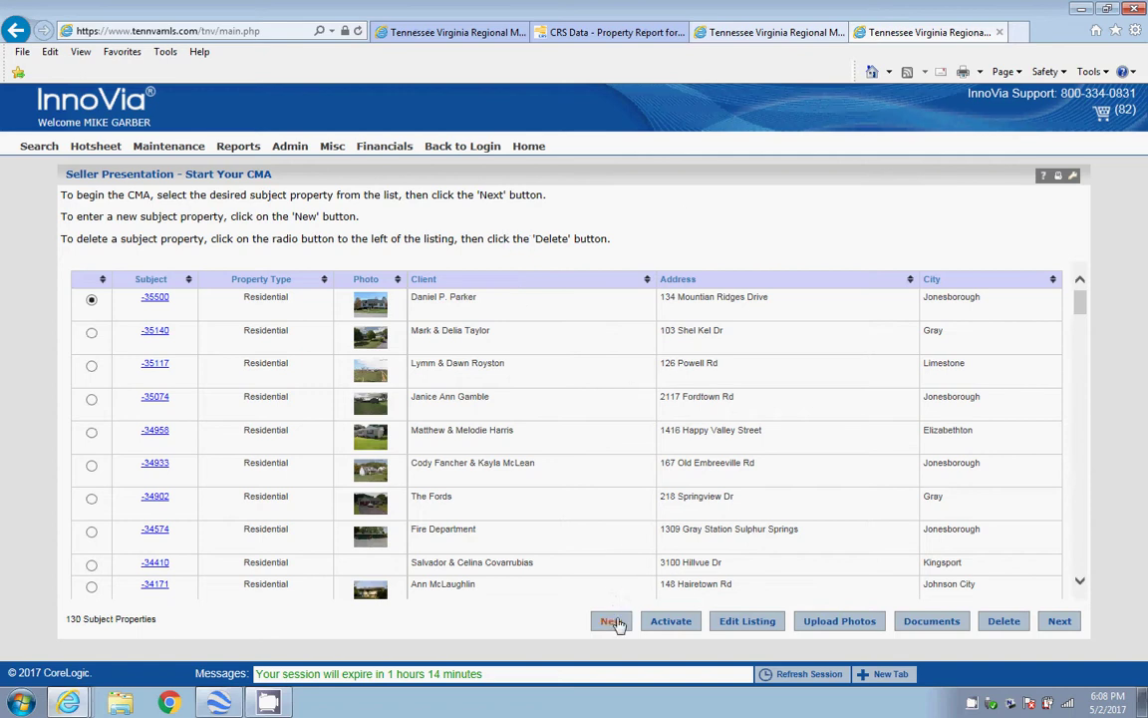
# Create a new Residential subject property and continue to its details form
pyautogui.click(613, 622)
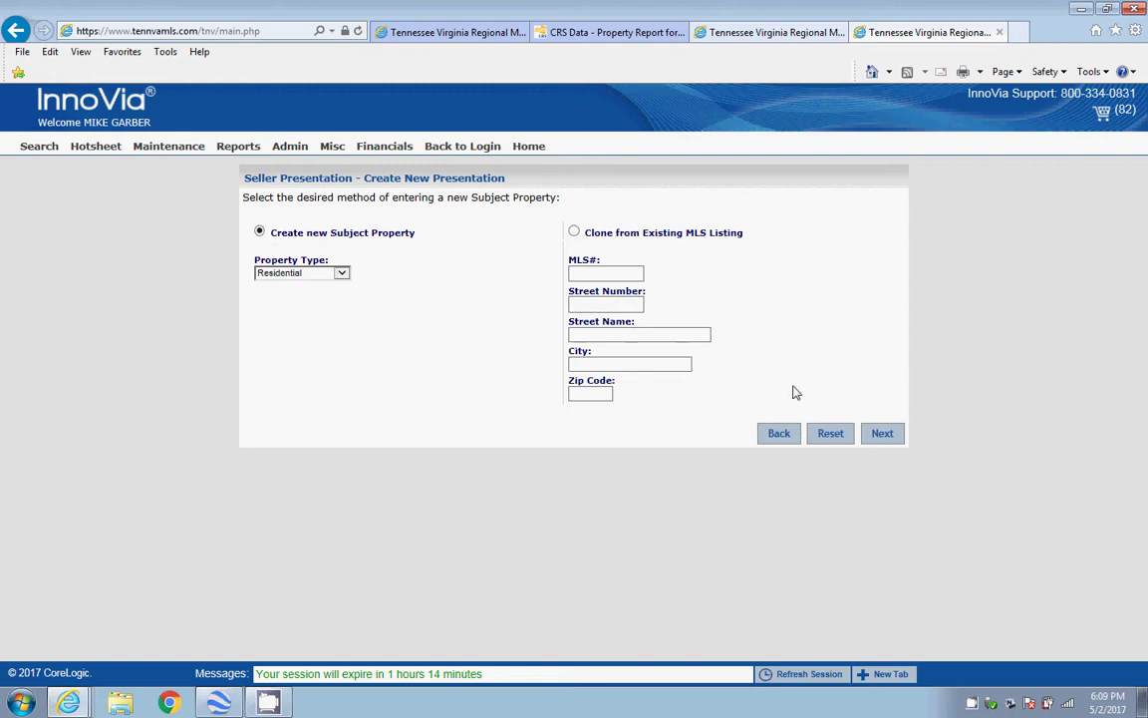
pyautogui.click(883, 433)
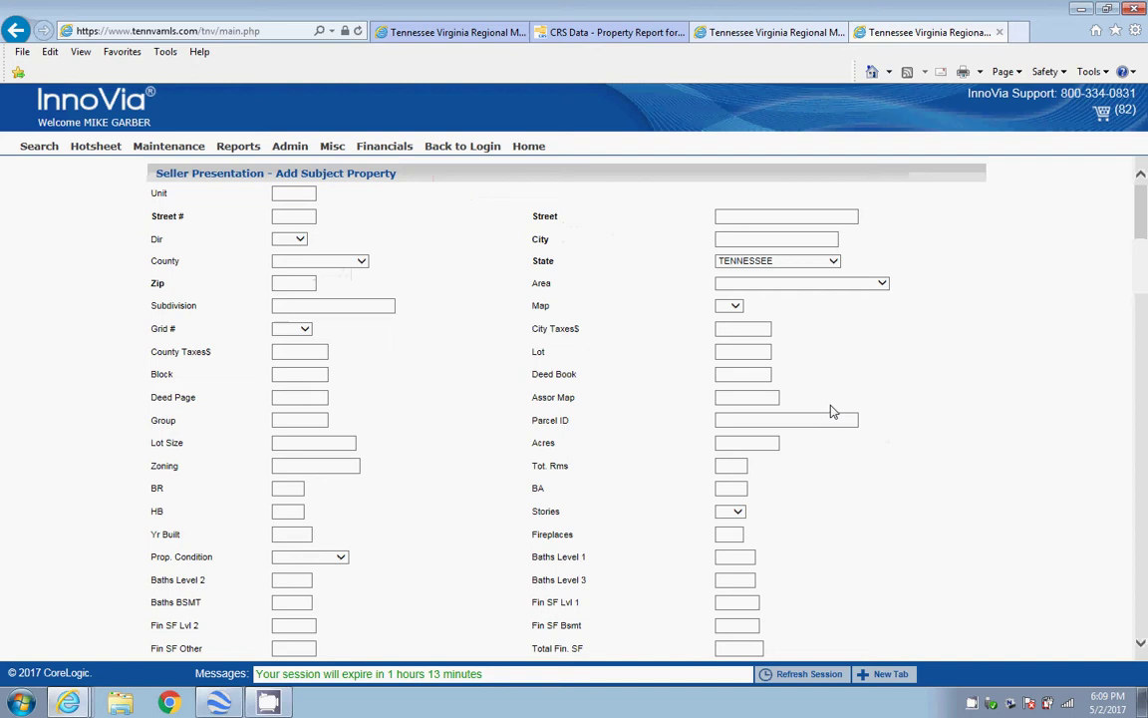
pyautogui.click(439, 32)
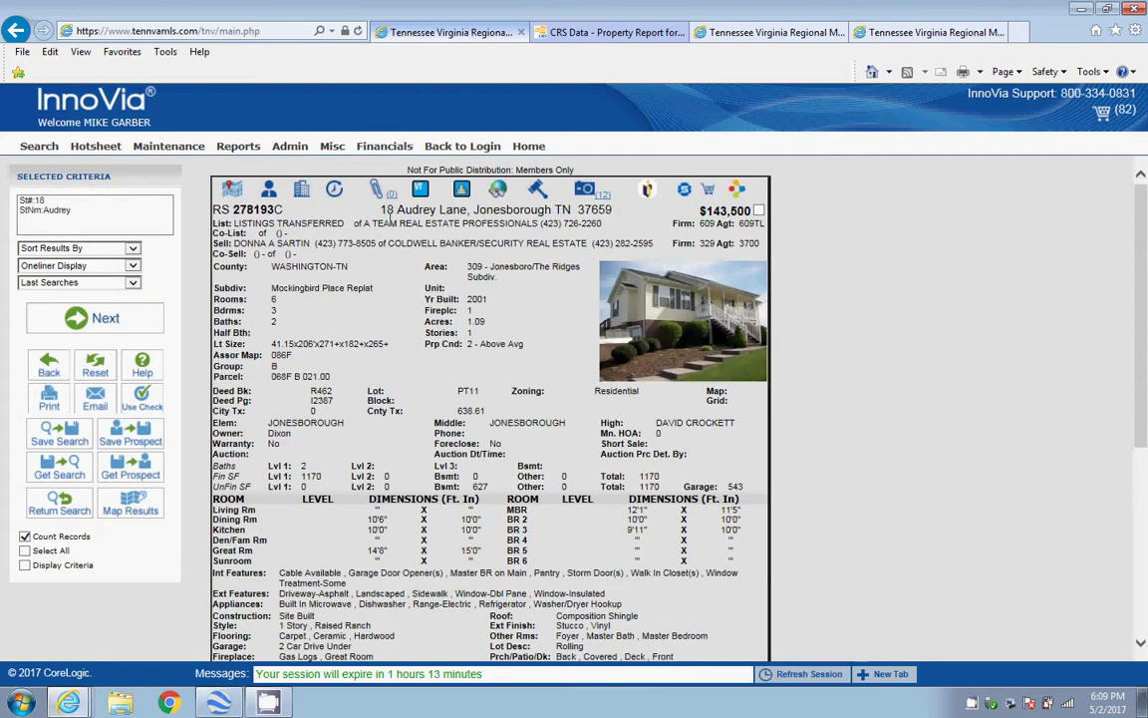
pyautogui.click(919, 32)
pyautogui.click(288, 217)
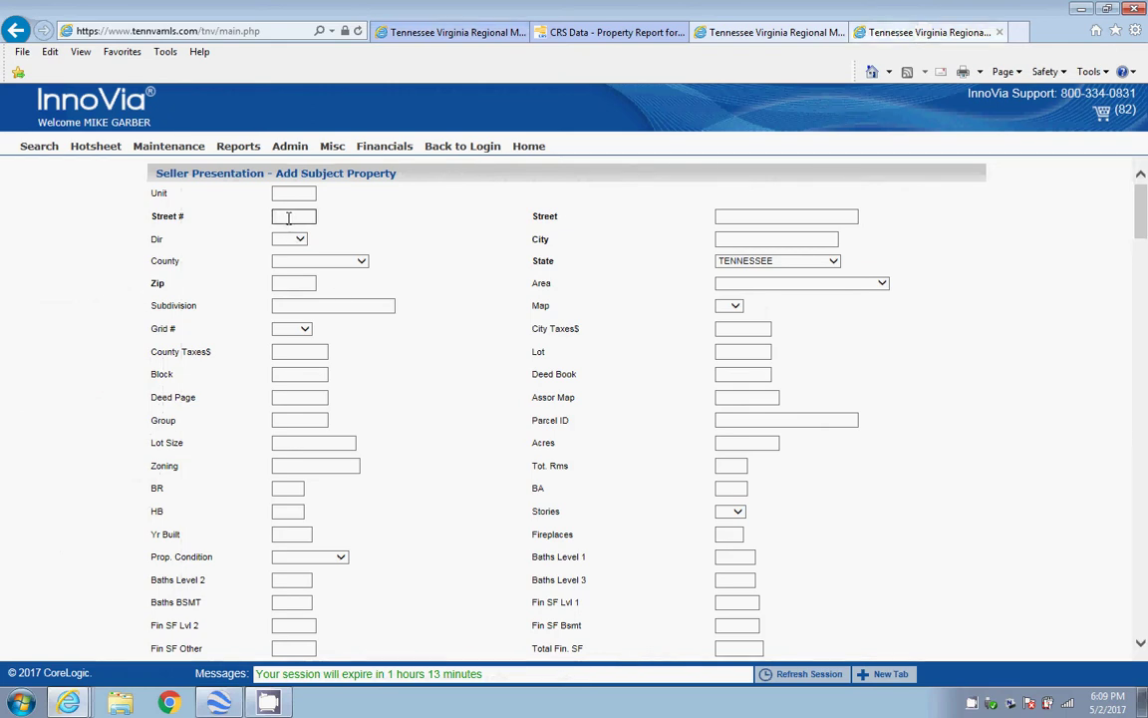
pyautogui.click(723, 241)
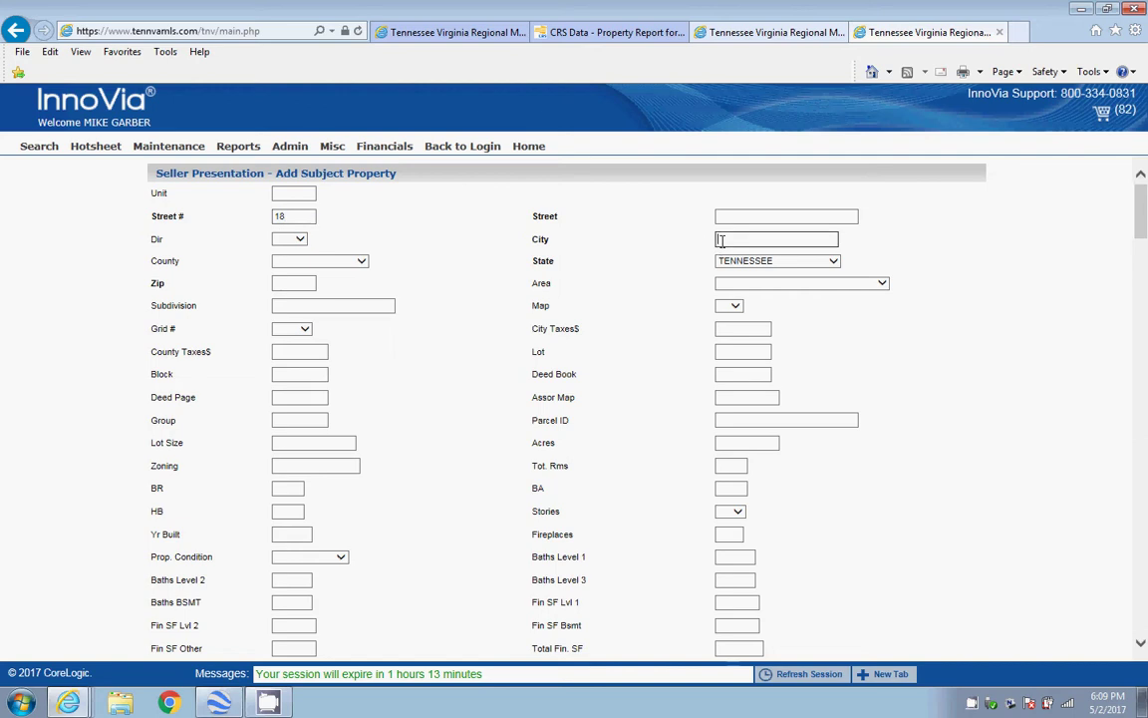
pyautogui.click(834, 265)
pyautogui.click(777, 261)
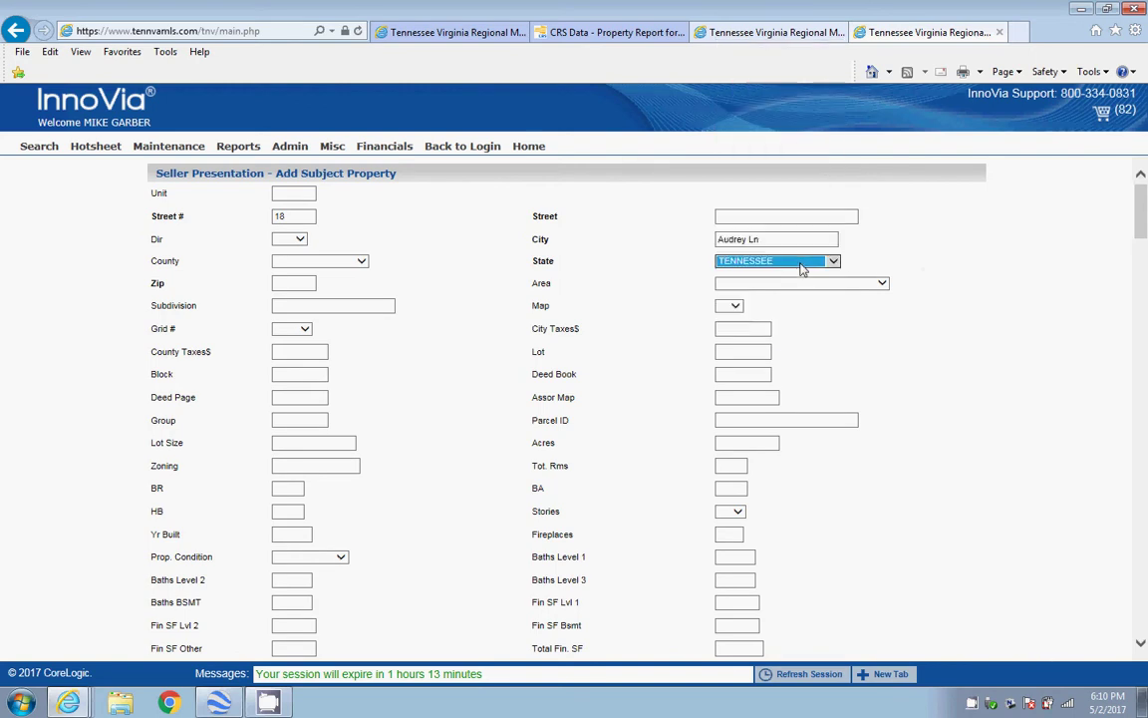
pyautogui.click(283, 283)
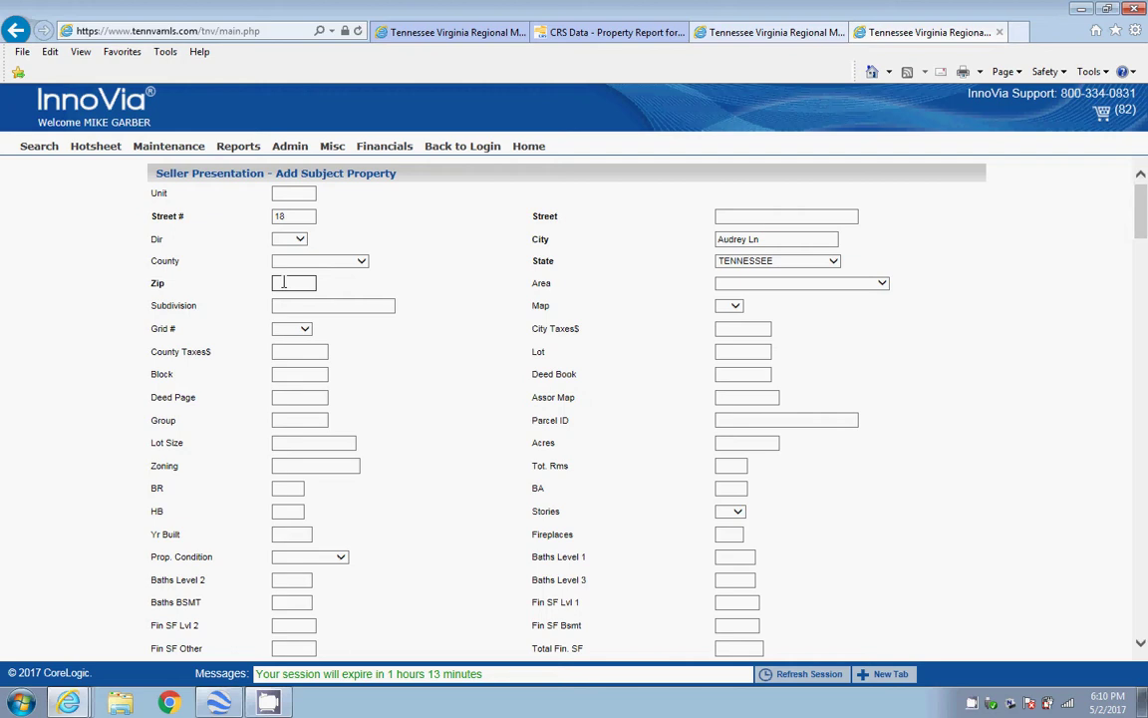
pyautogui.write('37659')
pyautogui.moveTo(759, 239); pyautogui.dragTo(719, 241)
pyautogui.hotkey('ctrl', 'c')
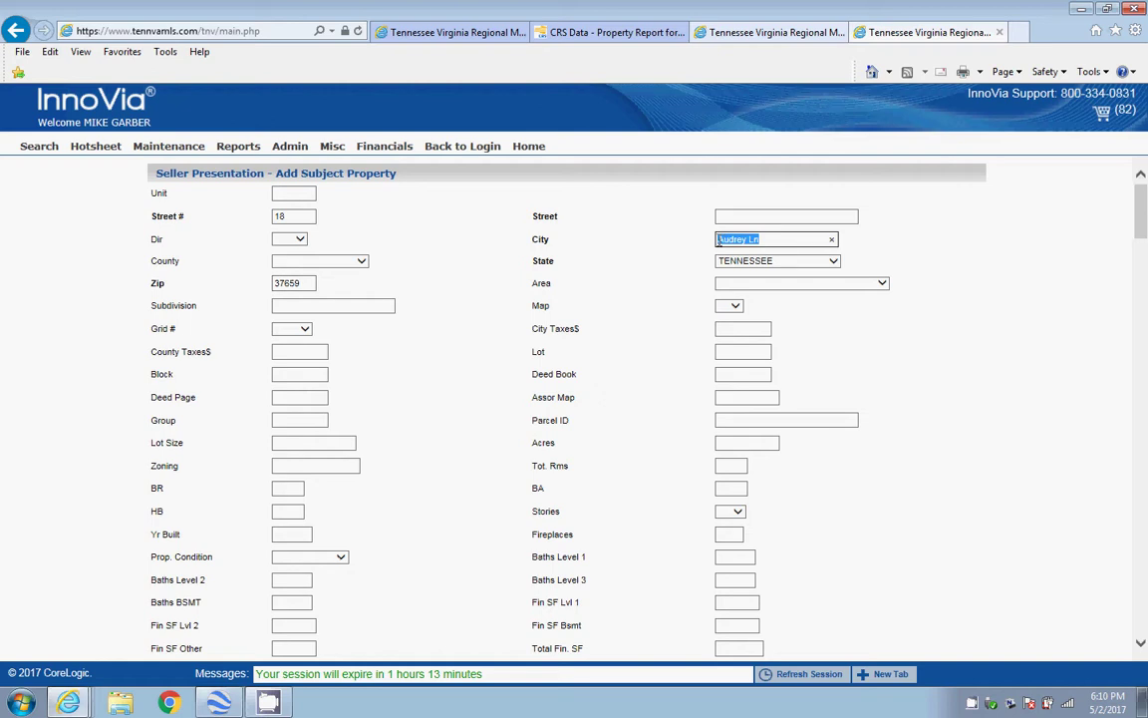
pyautogui.rightClick(722, 245)
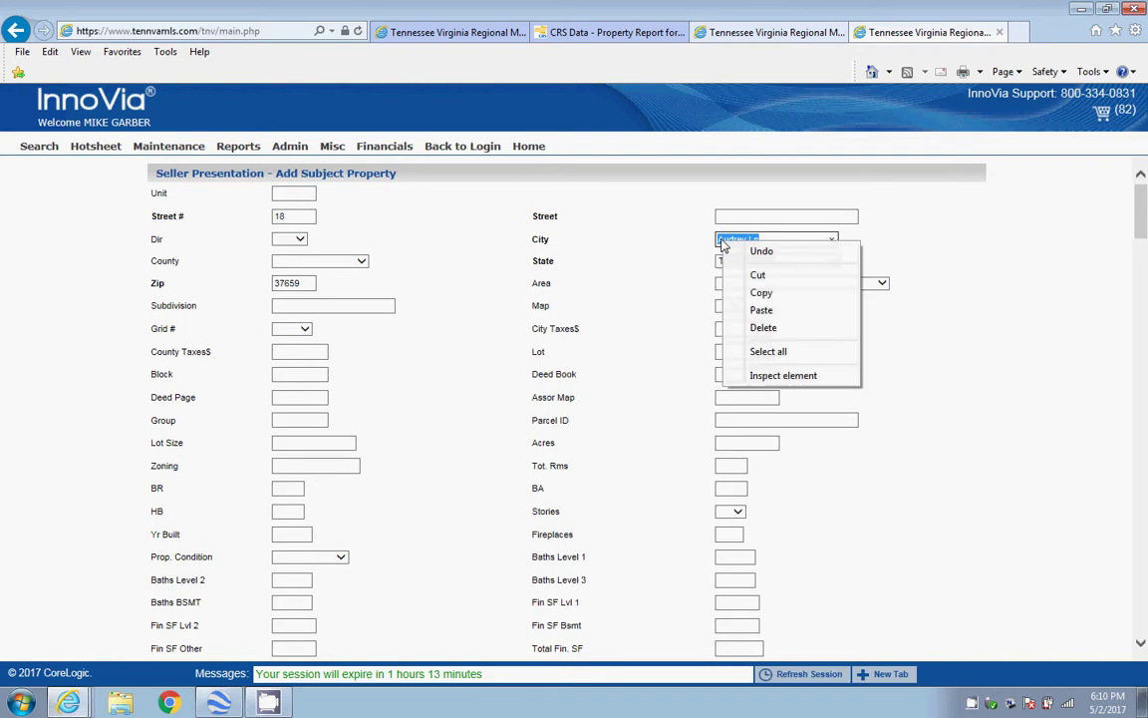
pyautogui.click(754, 276)
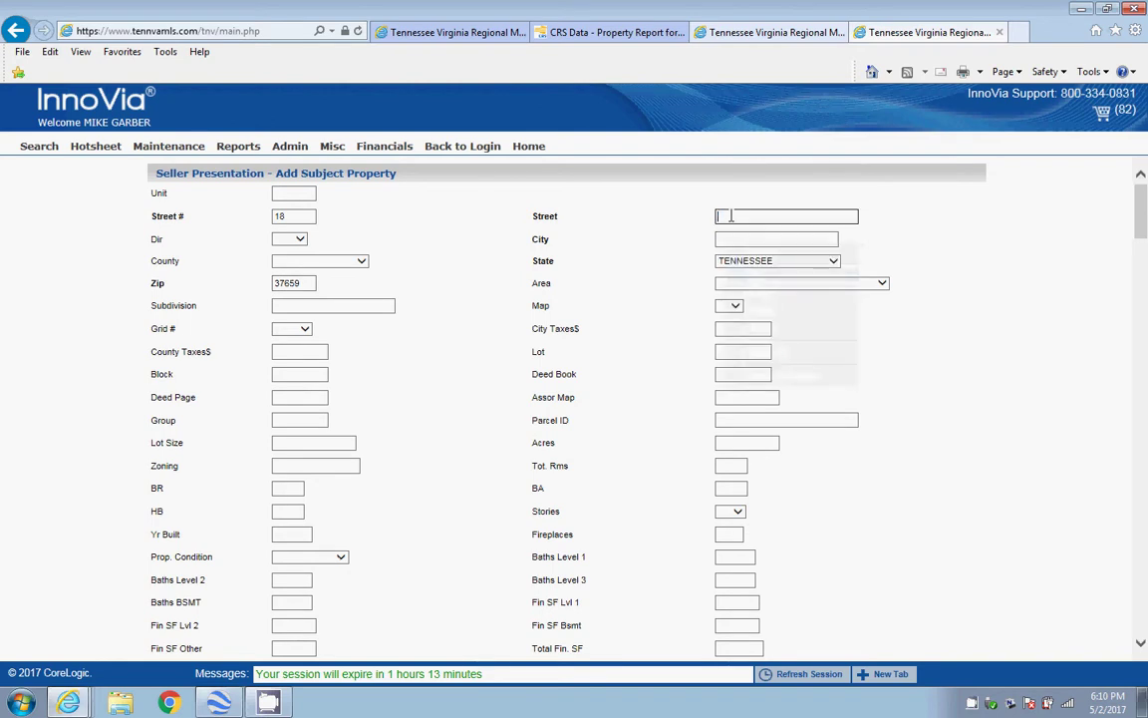
pyautogui.rightClick(726, 217)
pyautogui.click(769, 286)
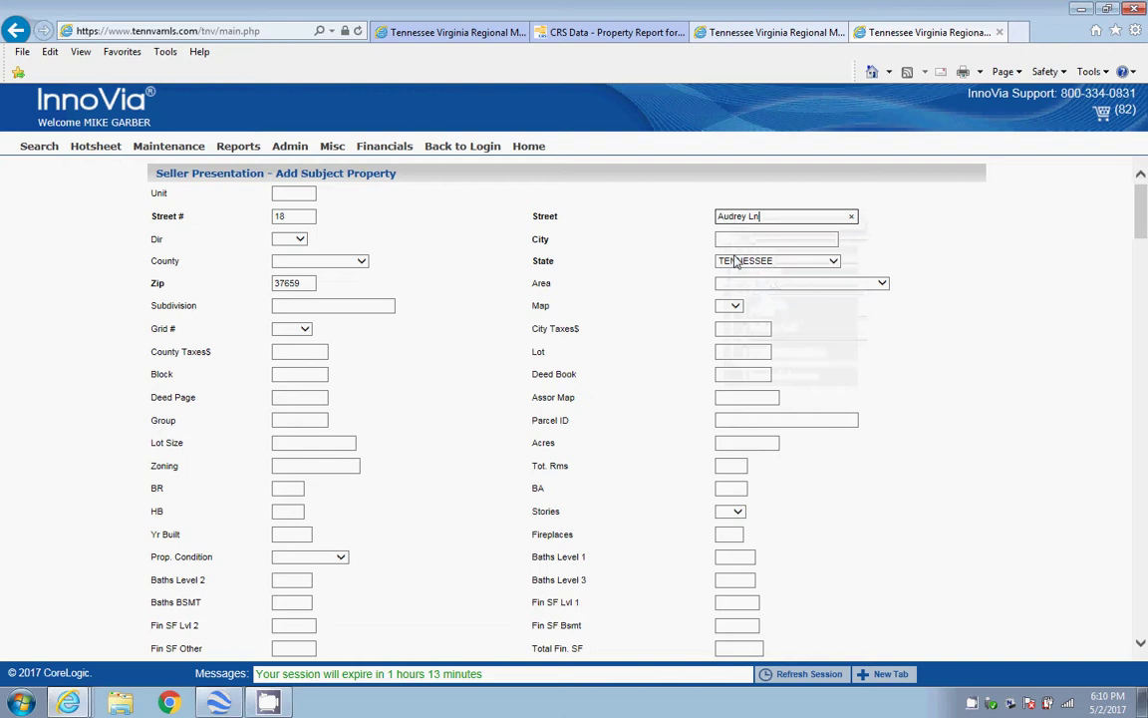
# Set the city to Jonesborough and the area to 309 - Jonesboro/The Ridges Subdiv
pyautogui.click(725, 238)
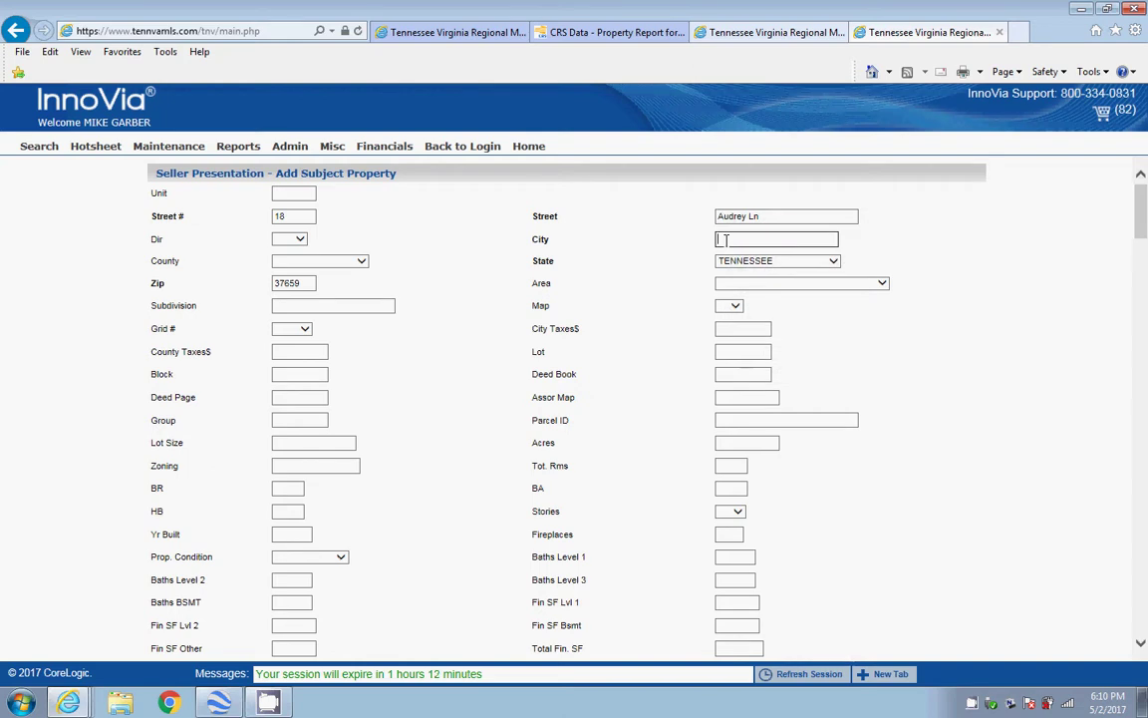
pyautogui.write('Jonesboroug')
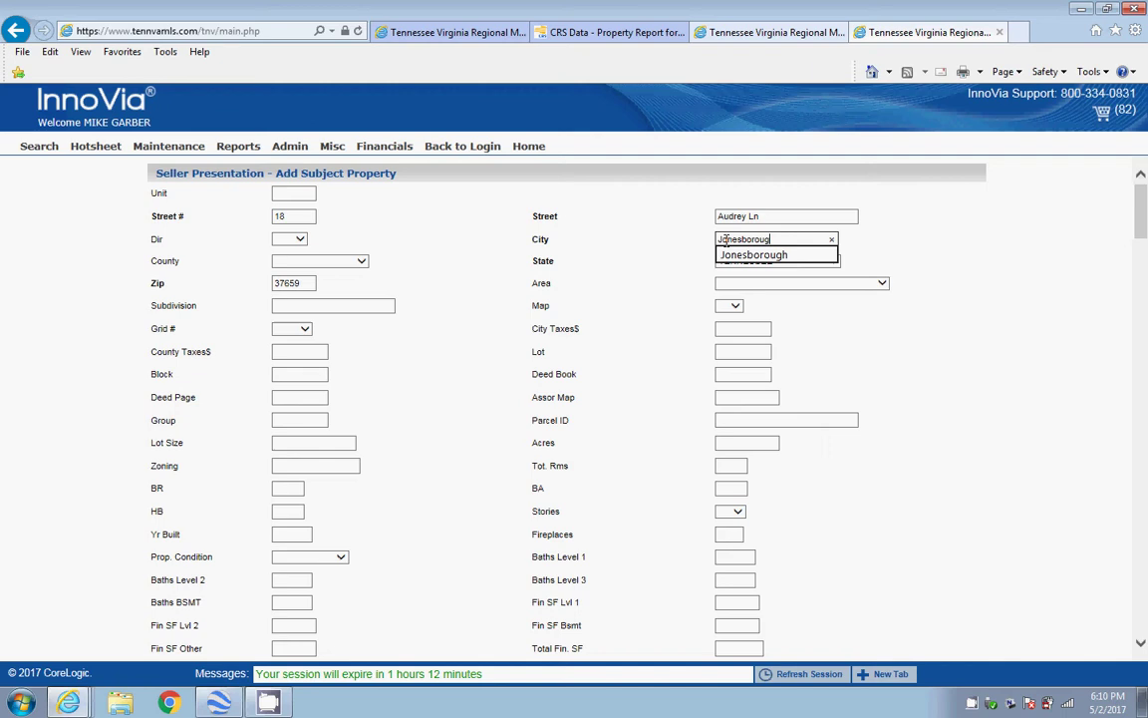
pyautogui.press('Down')
pyautogui.press('Return')
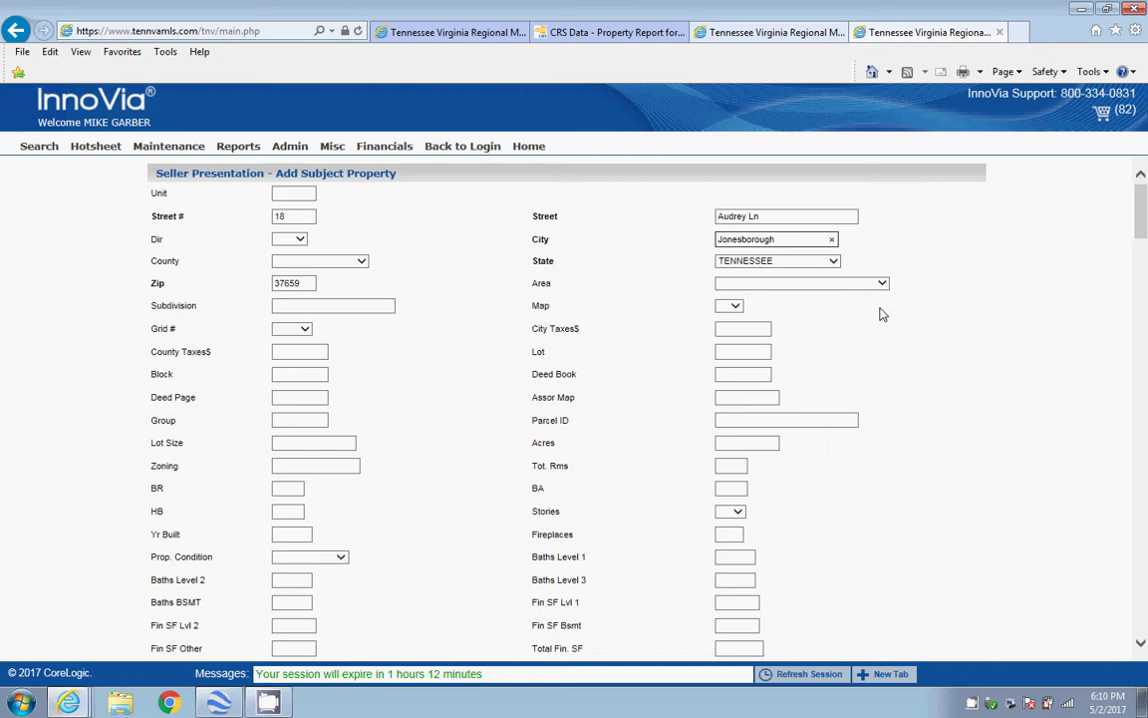
pyautogui.click(882, 285)
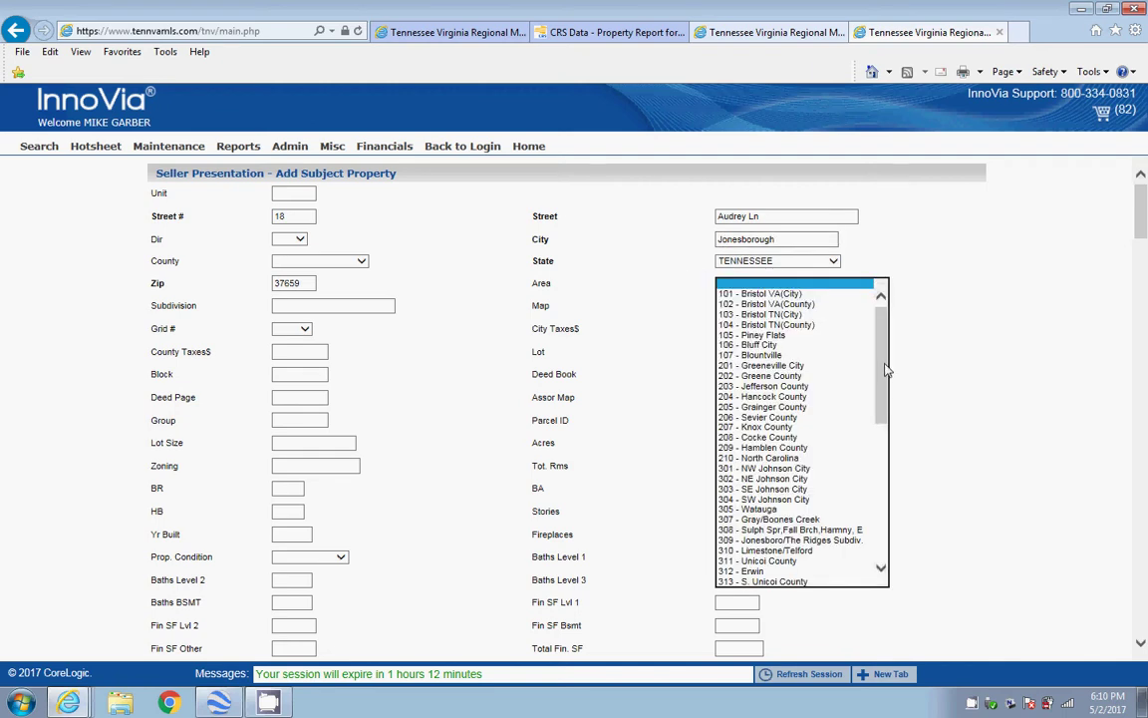
pyautogui.moveTo(883, 369); pyautogui.dragTo(885, 414)
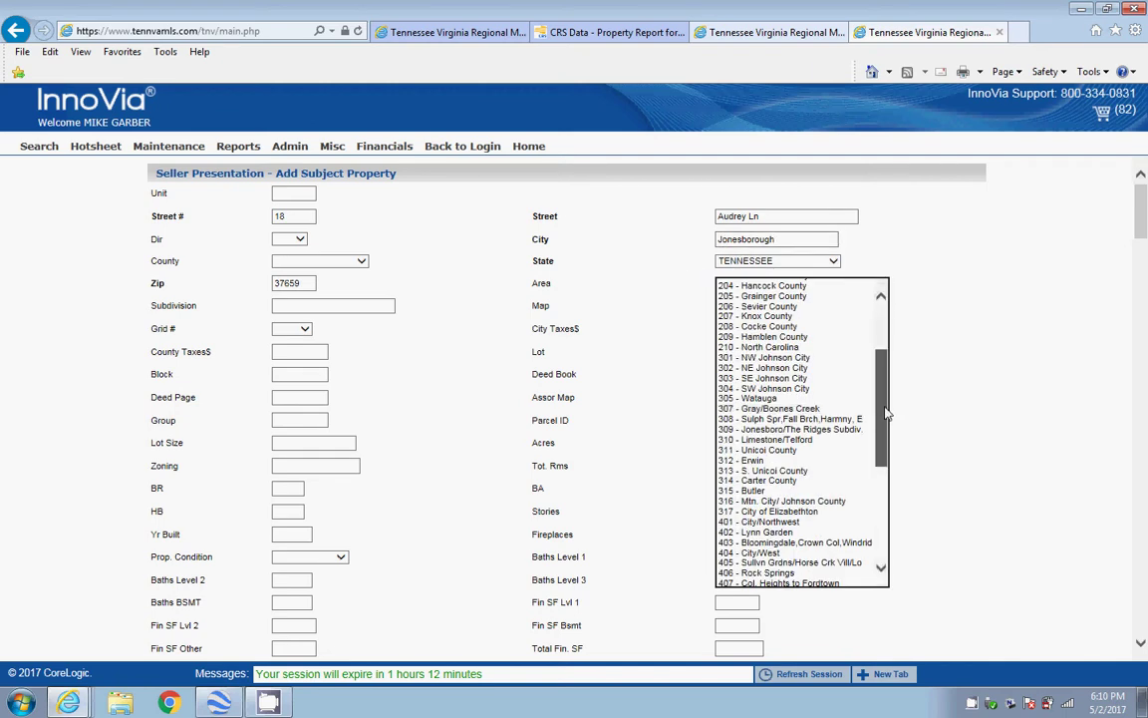
pyautogui.click(831, 430)
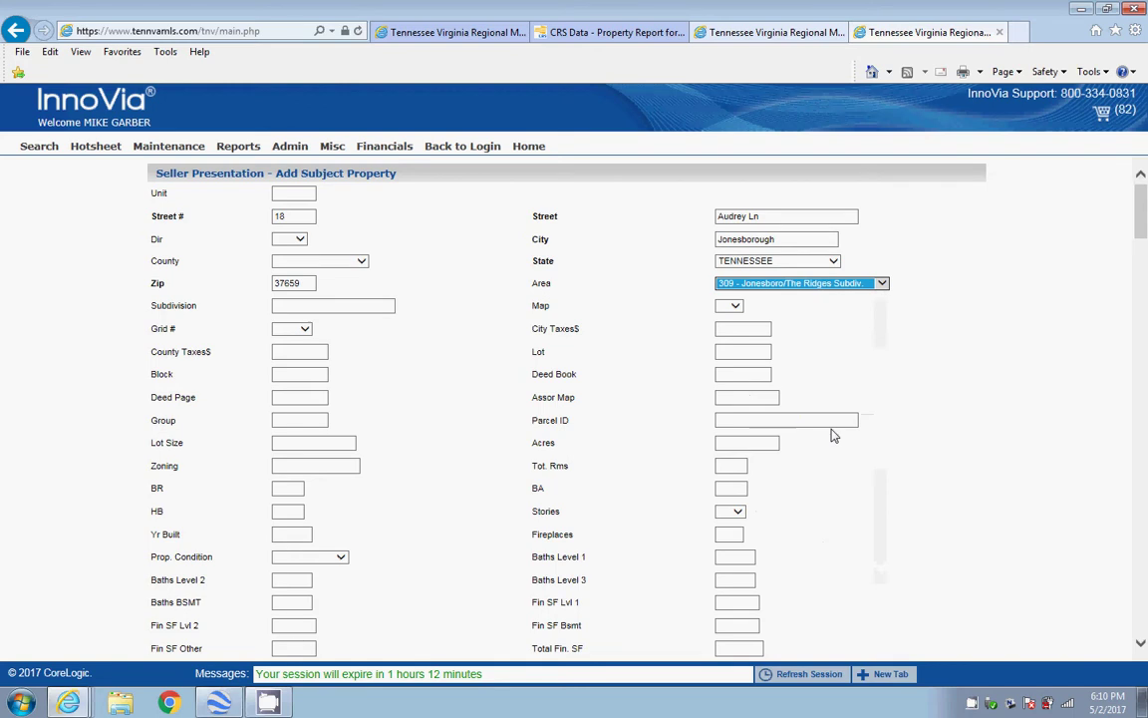
# Enter subdivision Mockingbird Place and the lot acreage
pyautogui.click(297, 306)
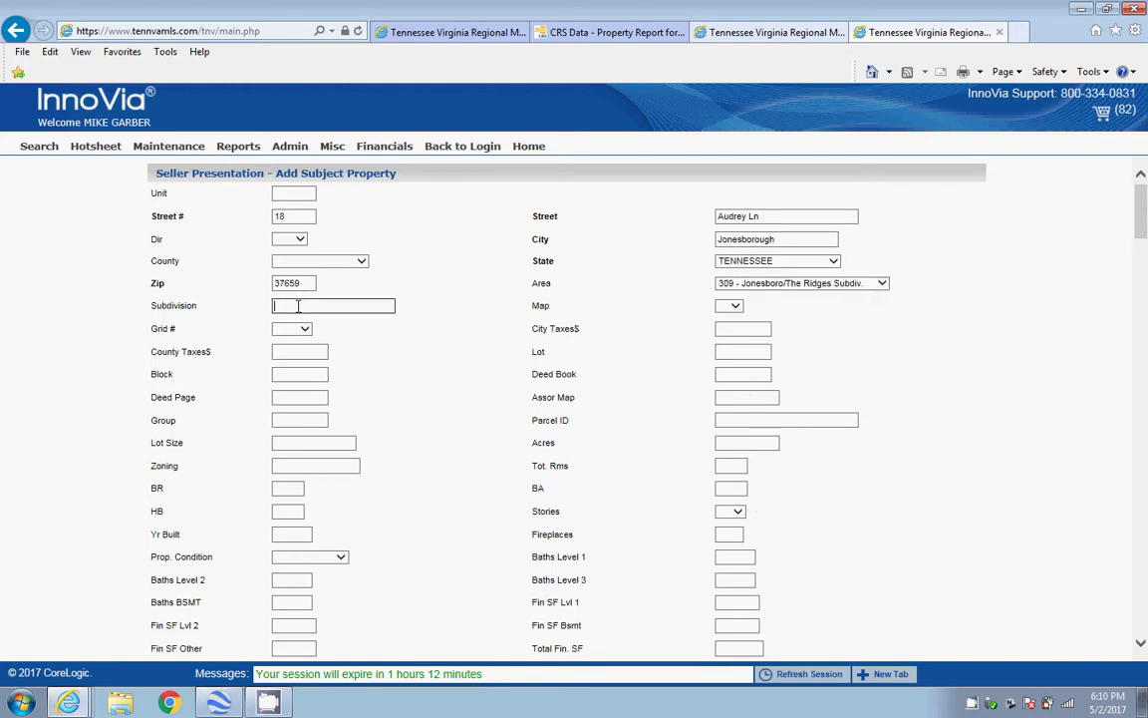
pyautogui.write('Mo')
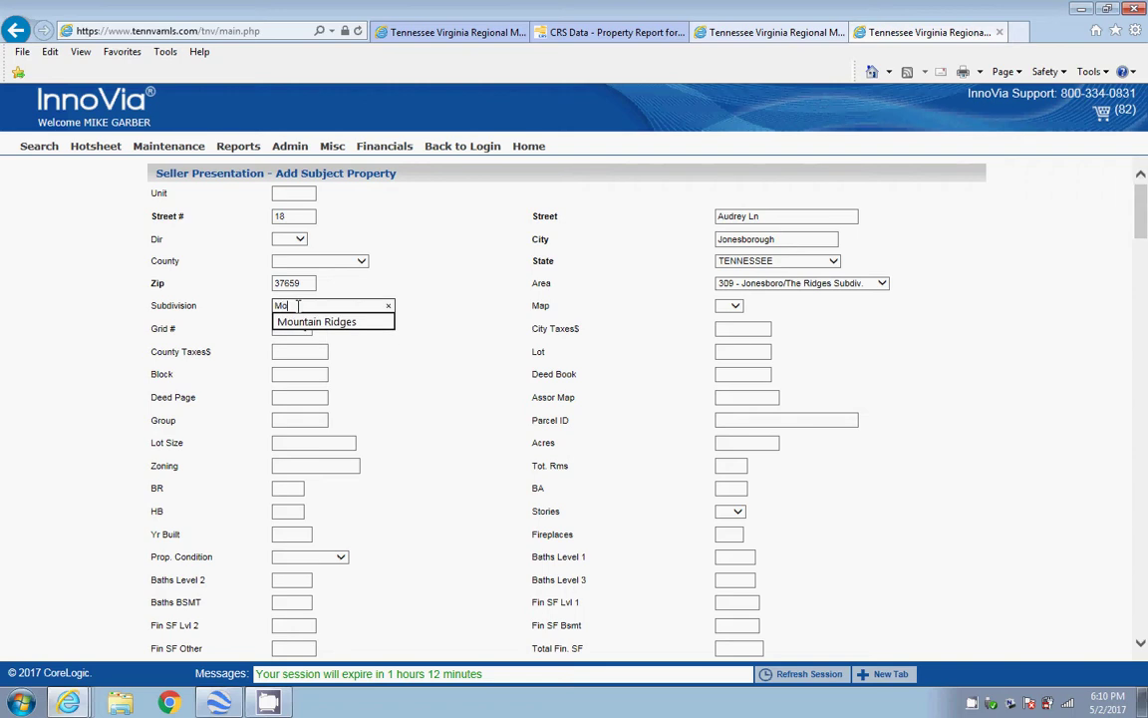
pyautogui.write('ckingbi')
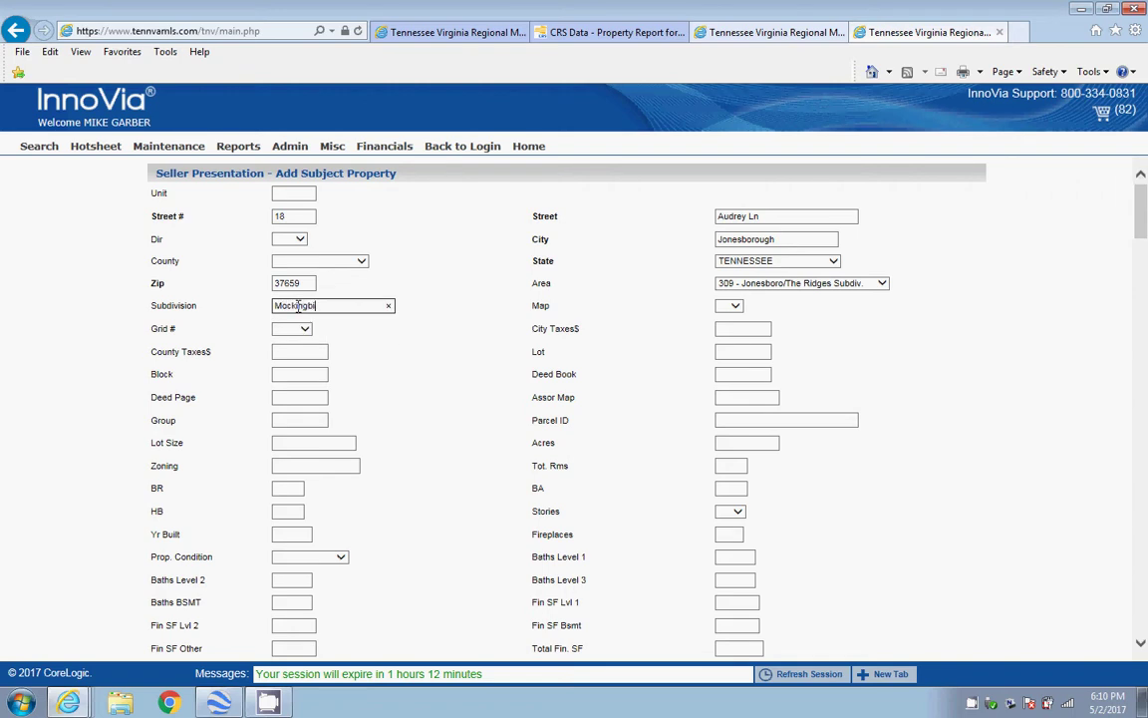
pyautogui.write('rd Place')
pyautogui.click(729, 446)
pyautogui.write('1.65')
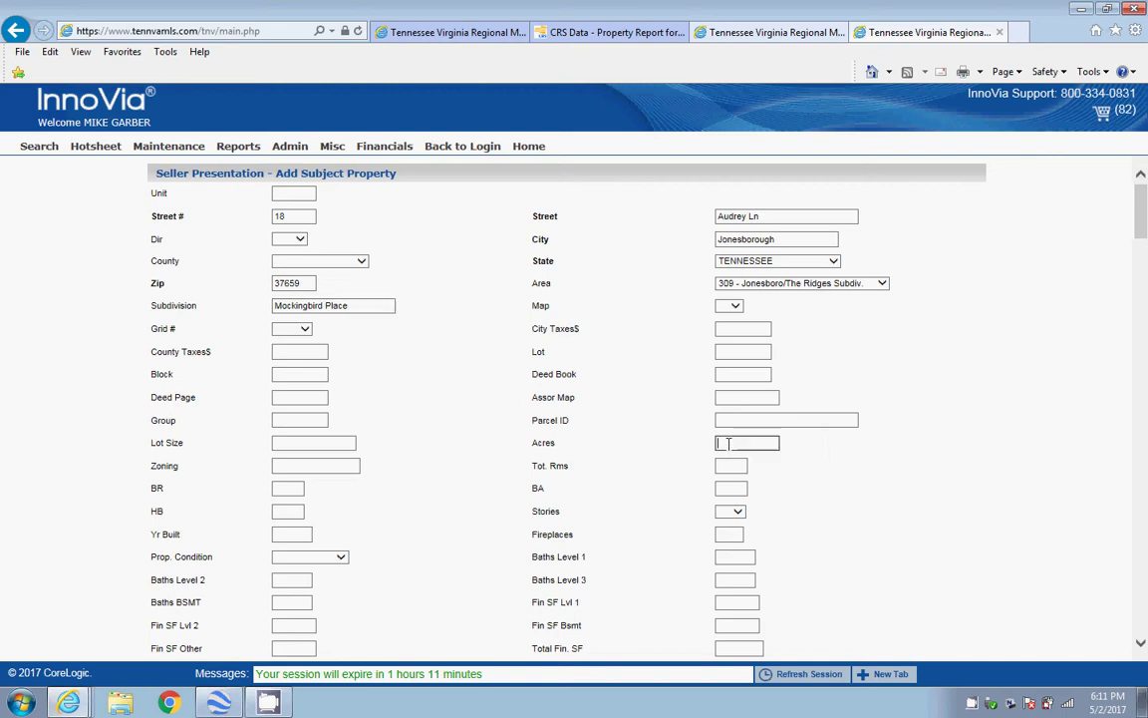
pyautogui.press('Tab')
# Set the house to 3 bedrooms, 2 bathrooms and 1 story
pyautogui.click(292, 489)
pyautogui.write('3')
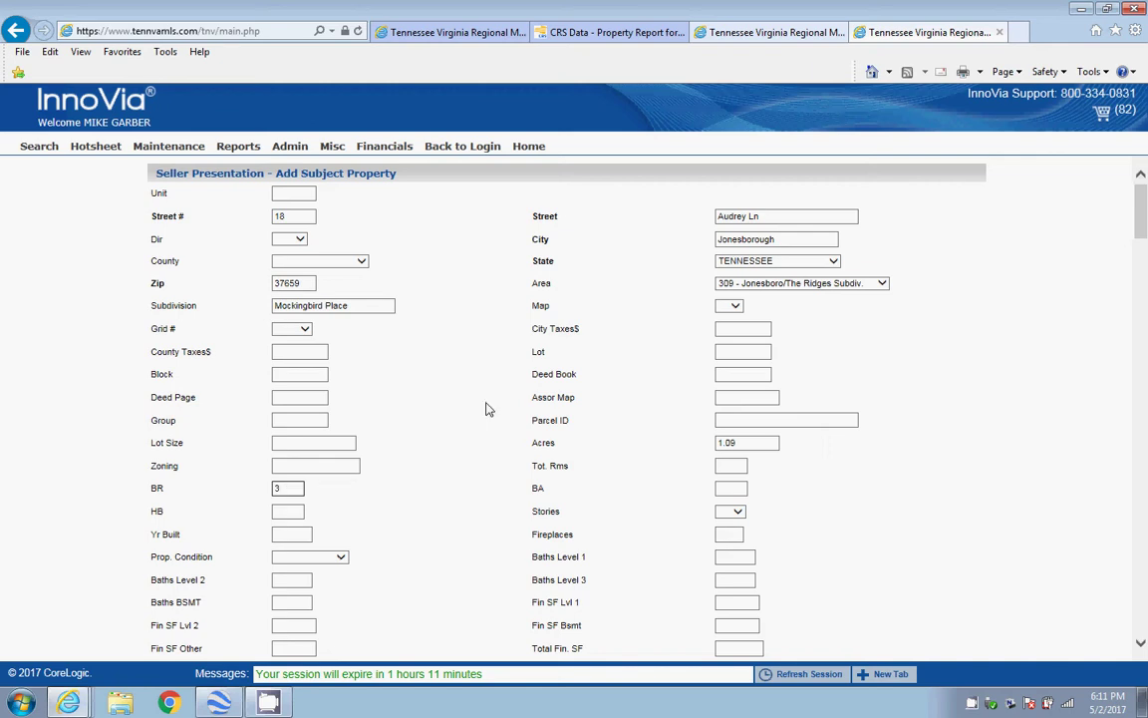
pyautogui.click(732, 486)
pyautogui.write('2')
pyautogui.click(738, 512)
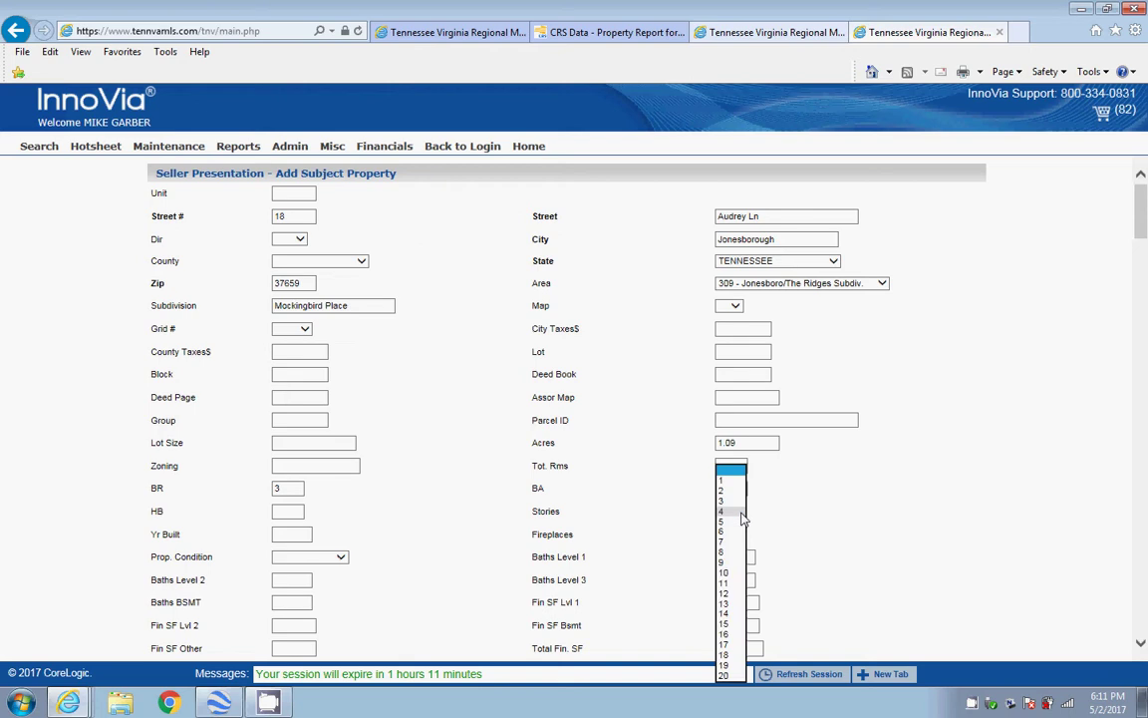
pyautogui.click(726, 483)
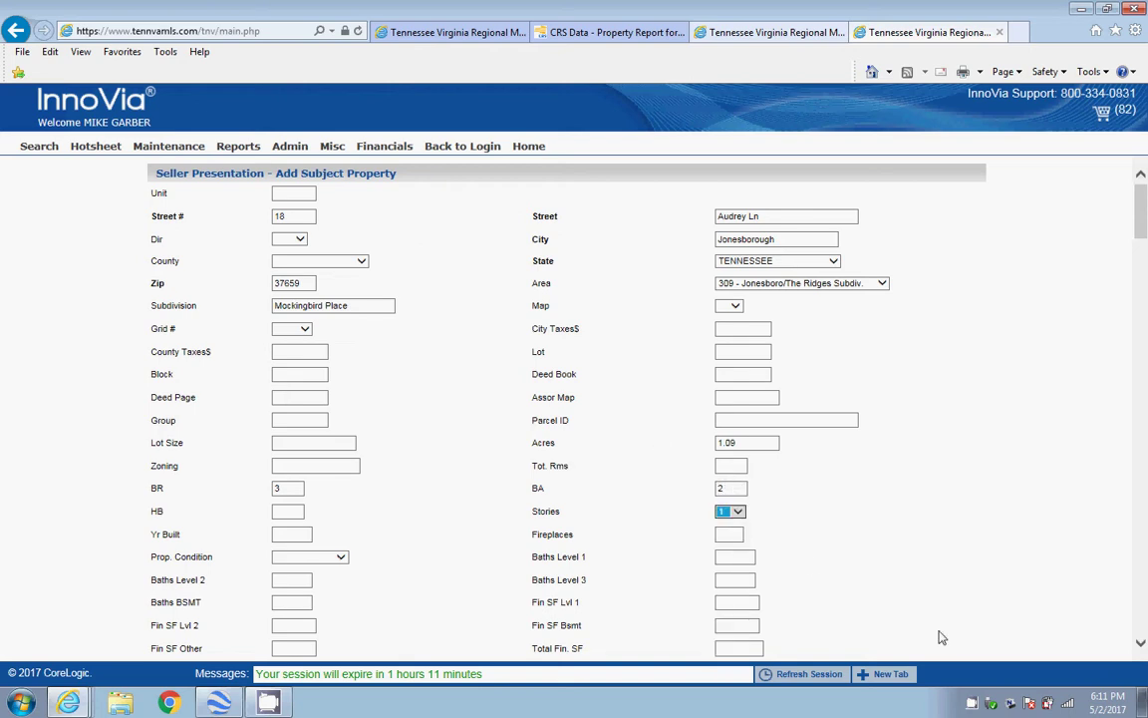
# Rate the property condition 2 - Above Avg
pyautogui.click(1141, 644)
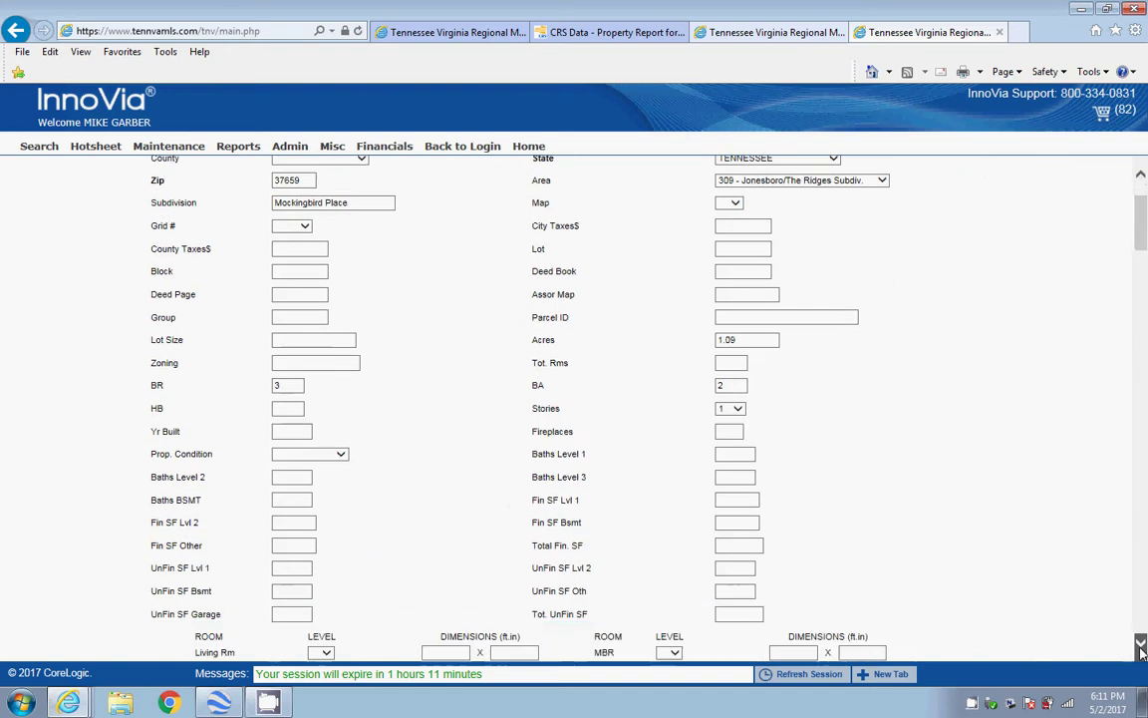
pyautogui.click(1141, 646)
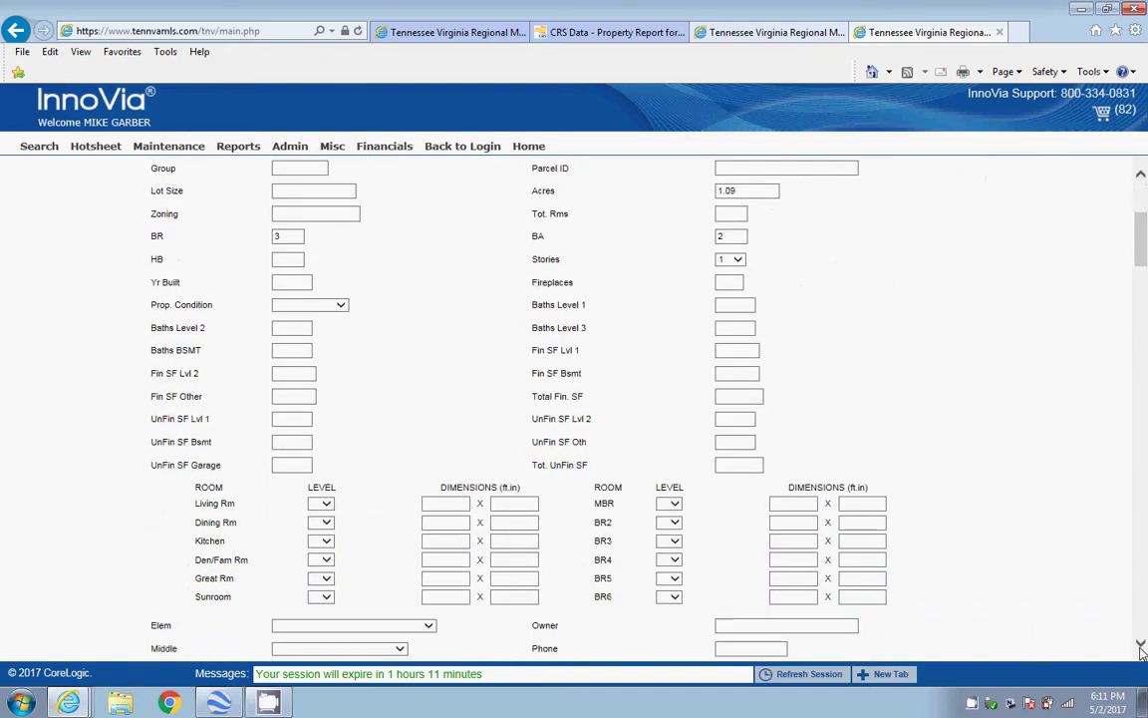
pyautogui.click(341, 306)
pyautogui.click(304, 325)
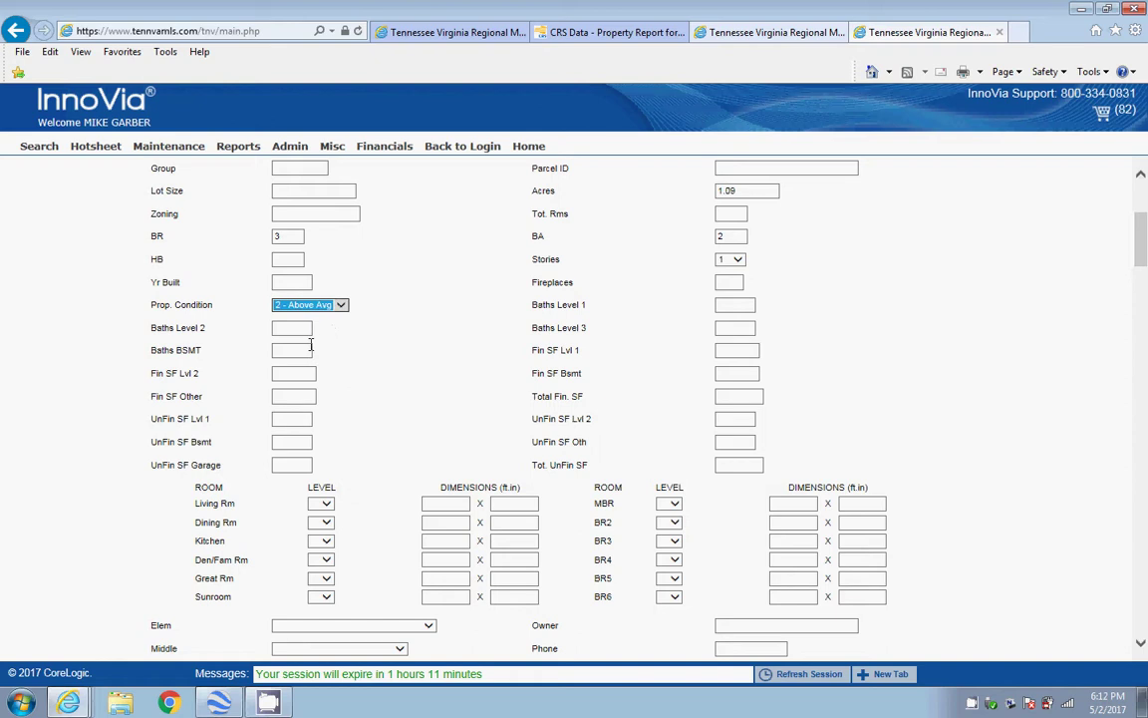
# Enter finished square footage: 1170 on level 1, 627 basement, 1797 total
pyautogui.click(730, 353)
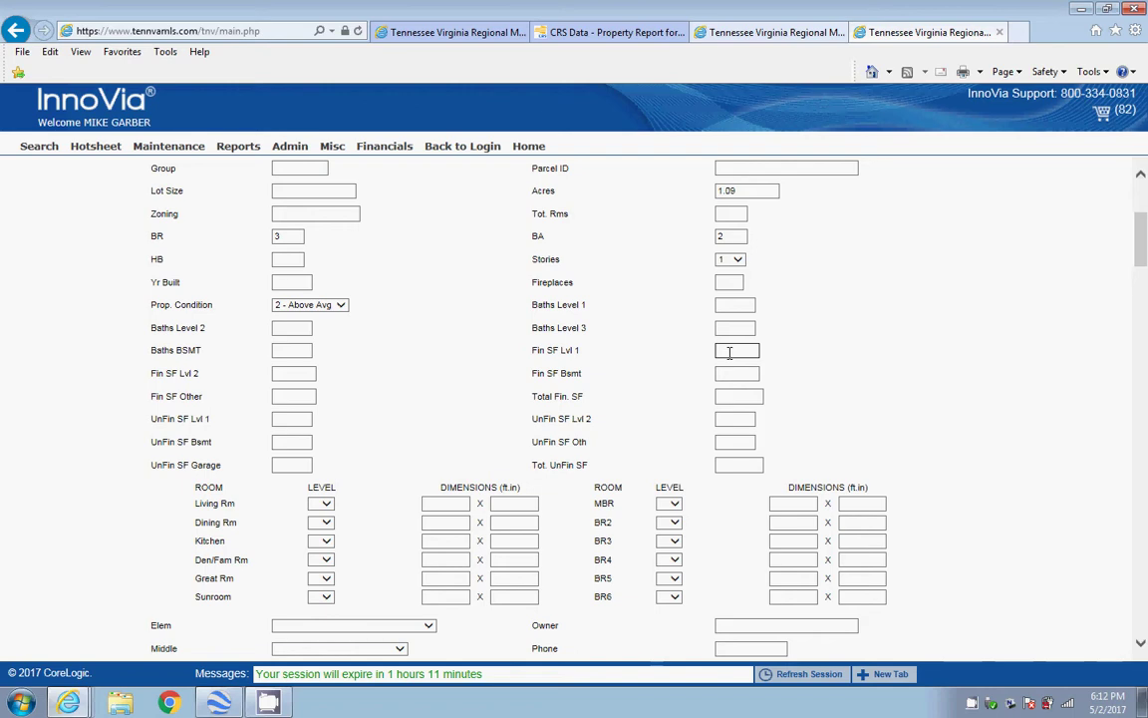
pyautogui.write('1170')
pyautogui.click(734, 372)
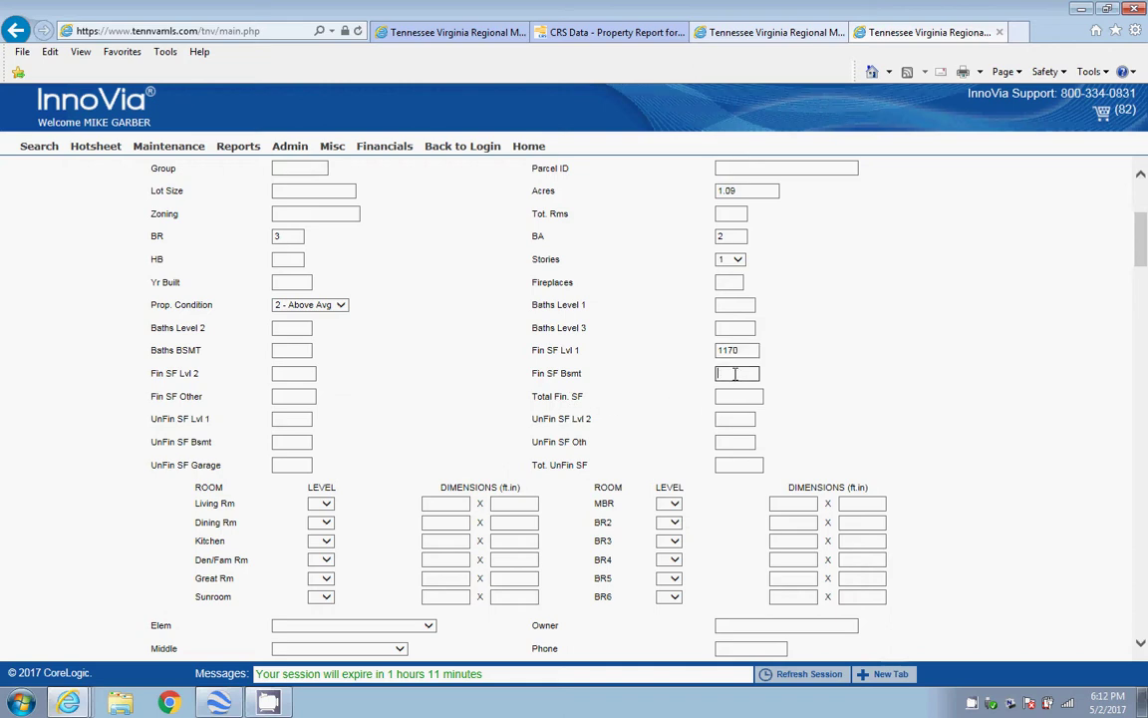
pyautogui.write('627')
pyautogui.click(734, 399)
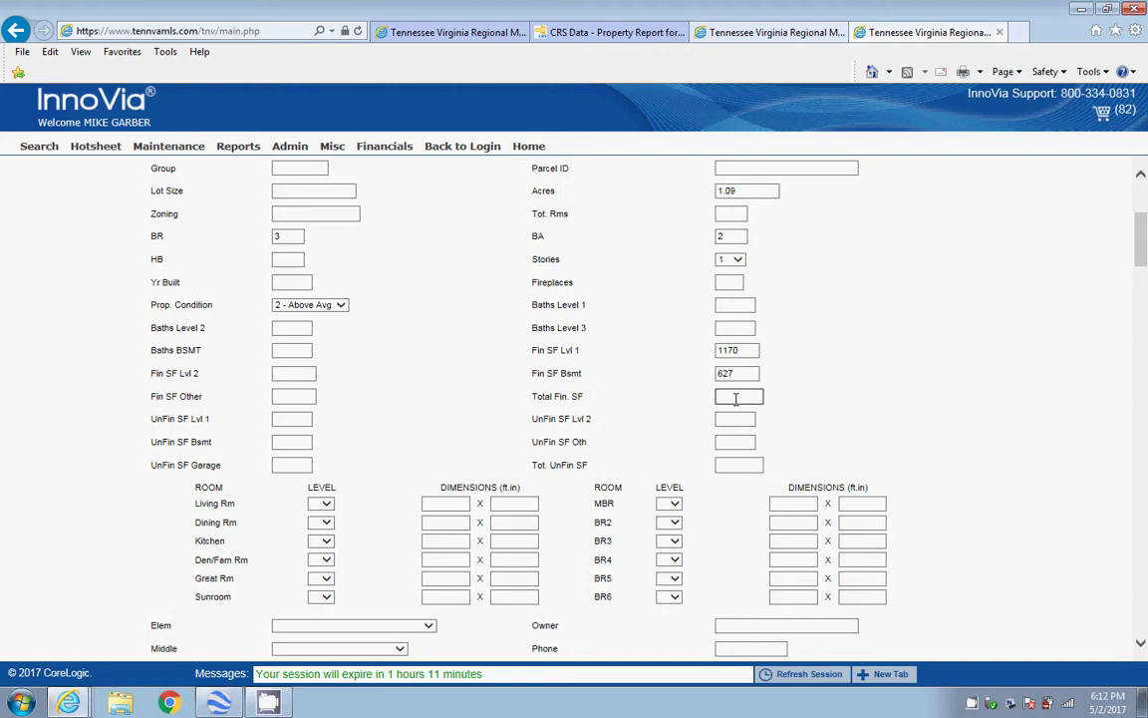
pyautogui.write('7')
pyautogui.write('7')
pyautogui.write('1')
pyautogui.moveTo(1144, 250); pyautogui.dragTo(1144, 283)
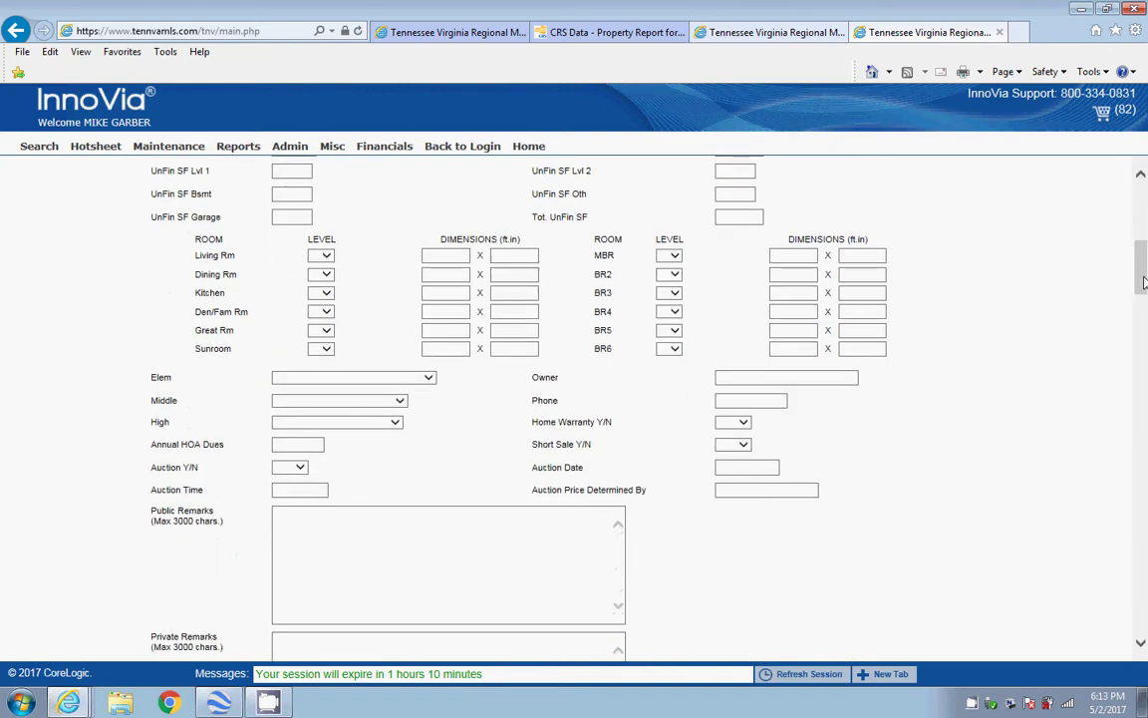
pyautogui.click(740, 376)
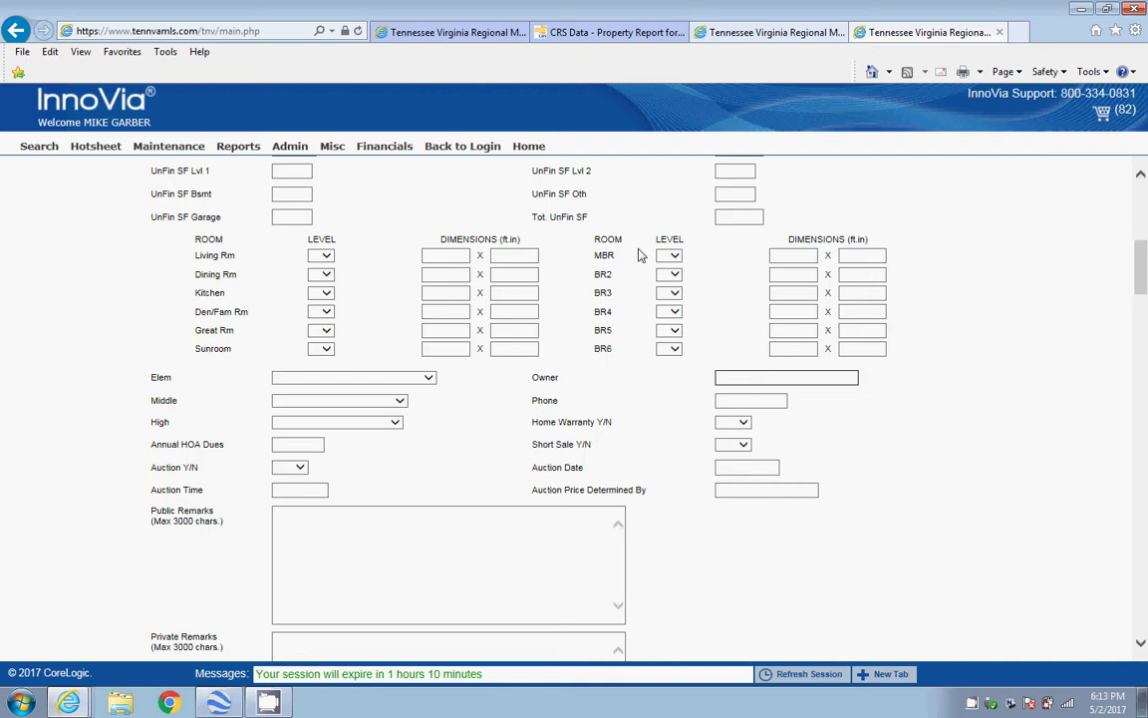
pyautogui.click(565, 36)
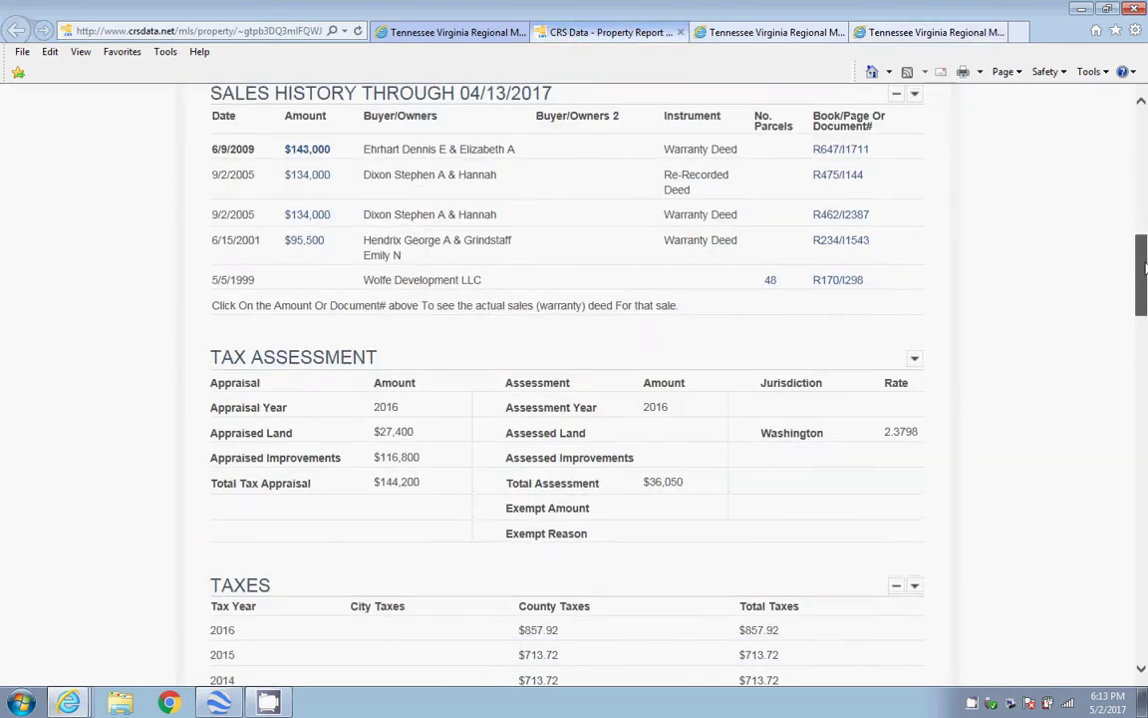
pyautogui.moveTo(1147, 237); pyautogui.dragTo(1144, 204)
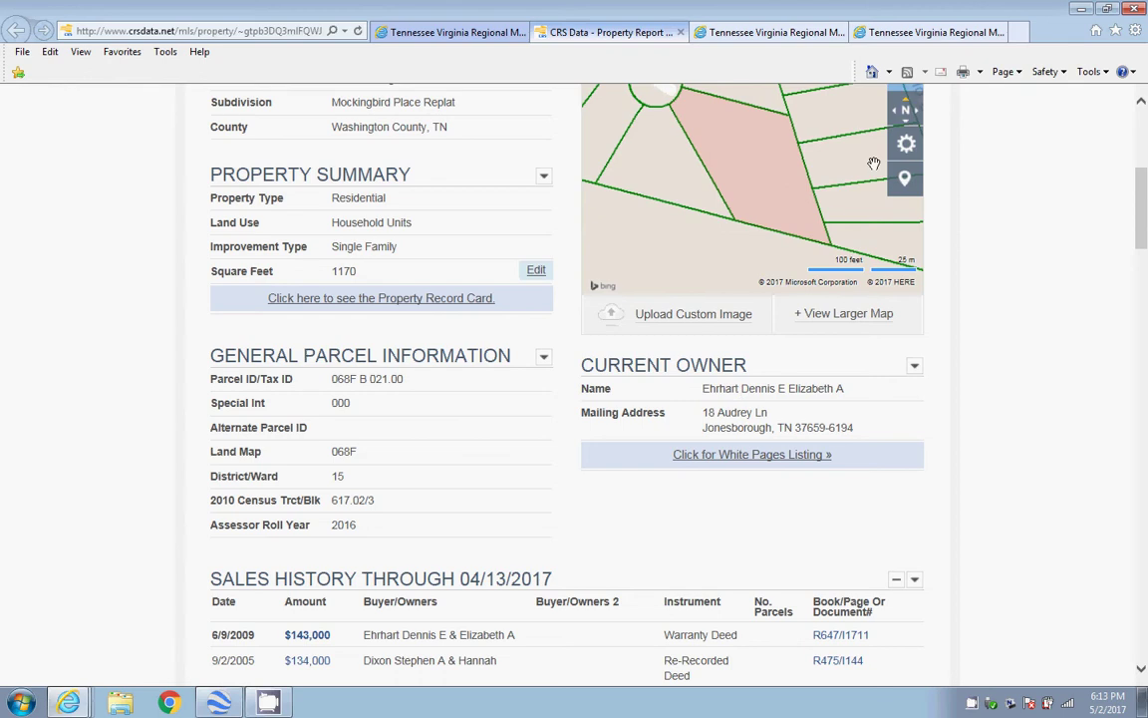
pyautogui.click(899, 34)
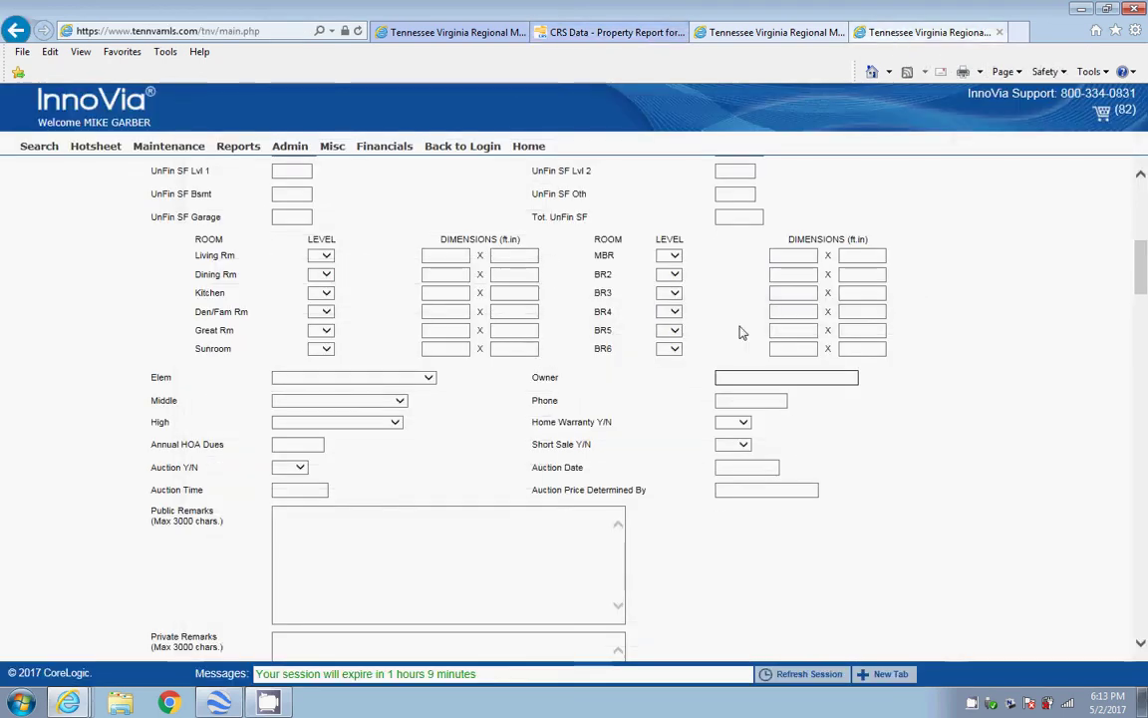
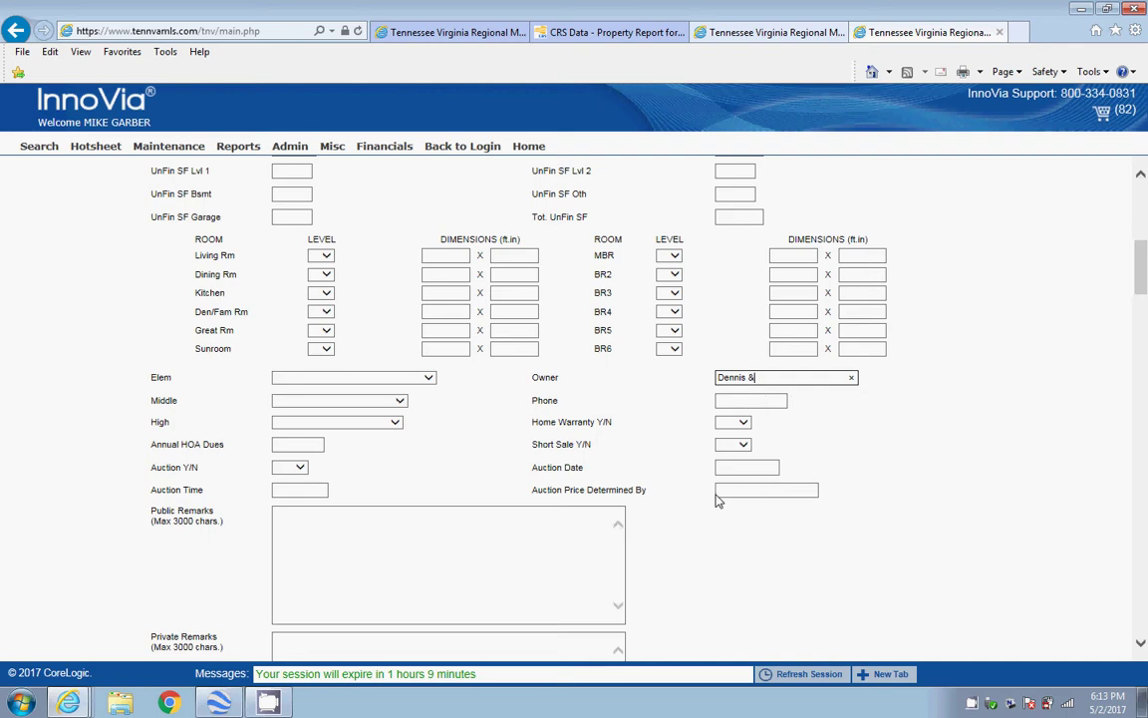
# Enter both owners' full names in the Owner field, correcting the surname spelling against the CRS Data report
pyautogui.click(586, 45)
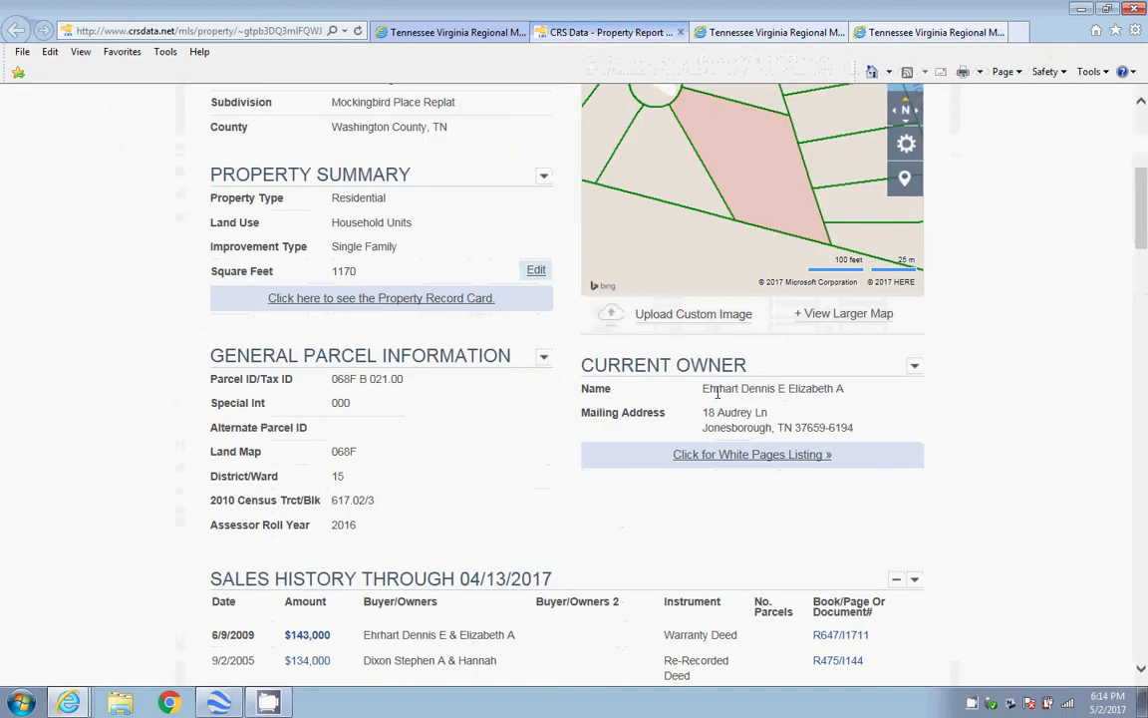
pyautogui.click(892, 32)
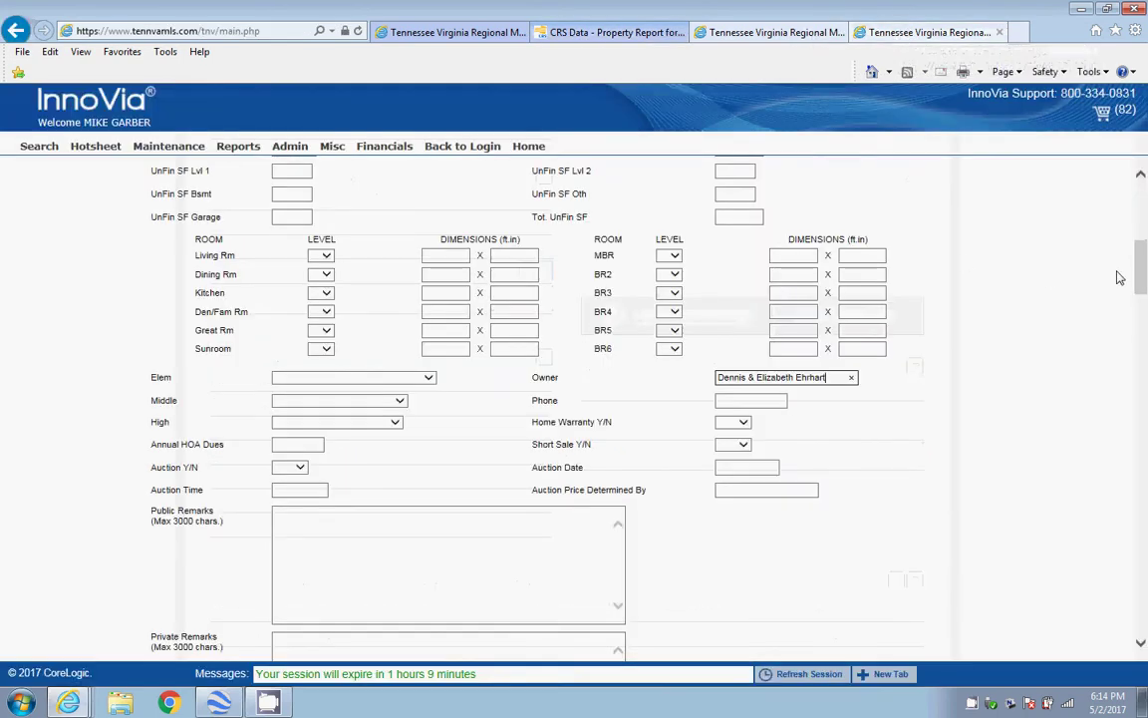
pyautogui.moveTo(1141, 276); pyautogui.dragTo(1142, 334)
# Check 1 Story and Ranch under Style and enter 2001 as the year built
pyautogui.click(308, 332)
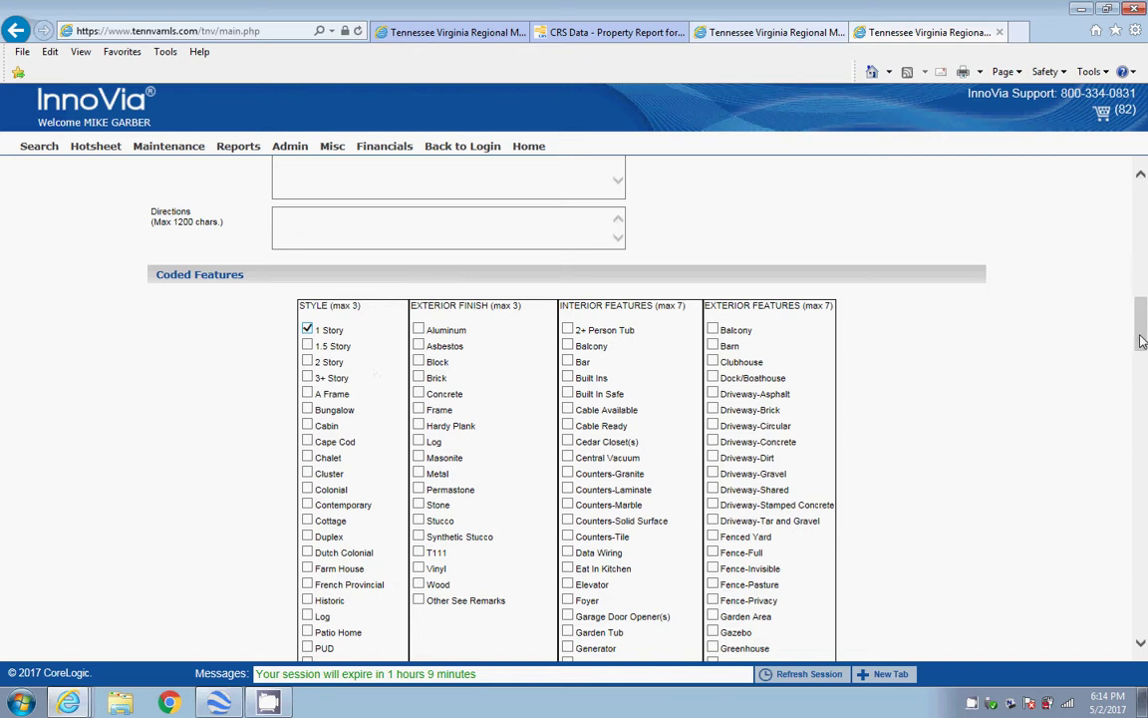
pyautogui.scroll(-3, 1142, 341)
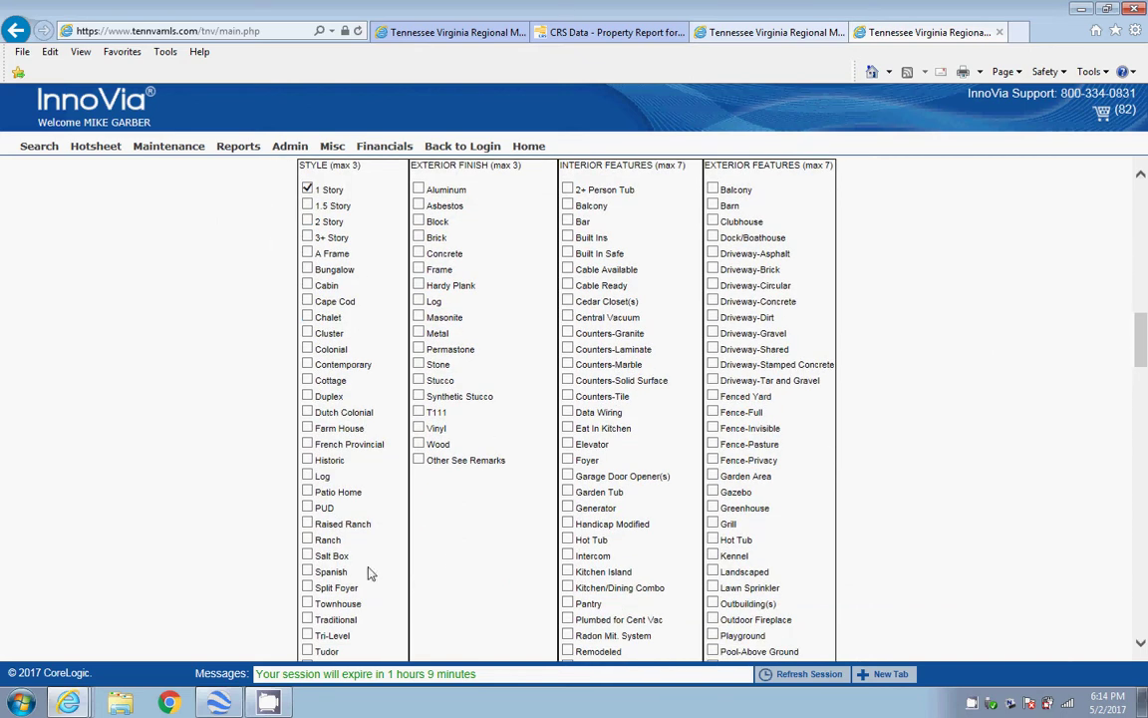
pyautogui.click(308, 539)
pyautogui.moveTo(1142, 332); pyautogui.dragTo(1142, 237)
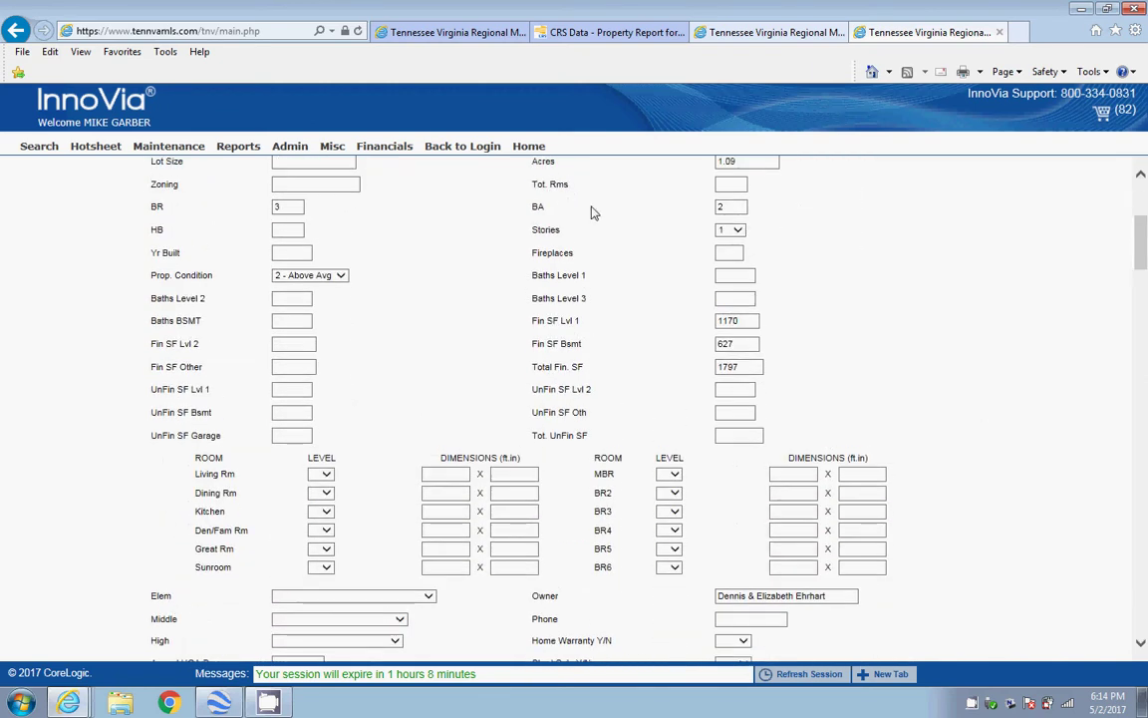
pyautogui.click(303, 259)
pyautogui.write('2001')
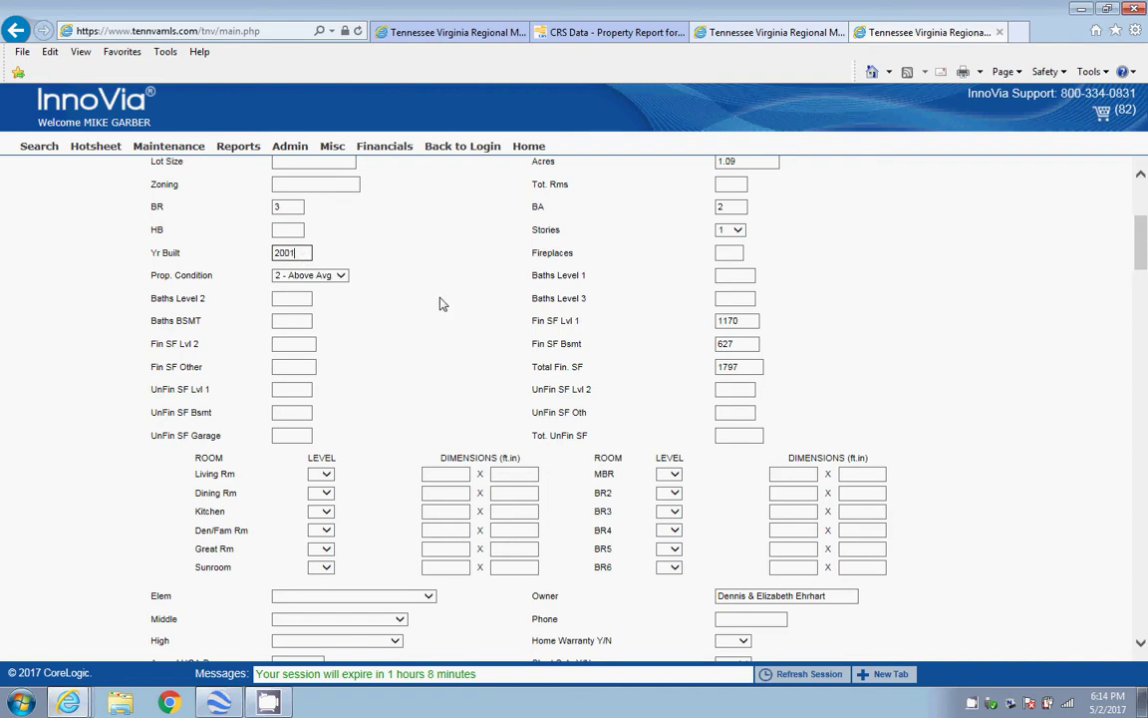
pyautogui.moveTo(1143, 232); pyautogui.dragTo(1141, 598)
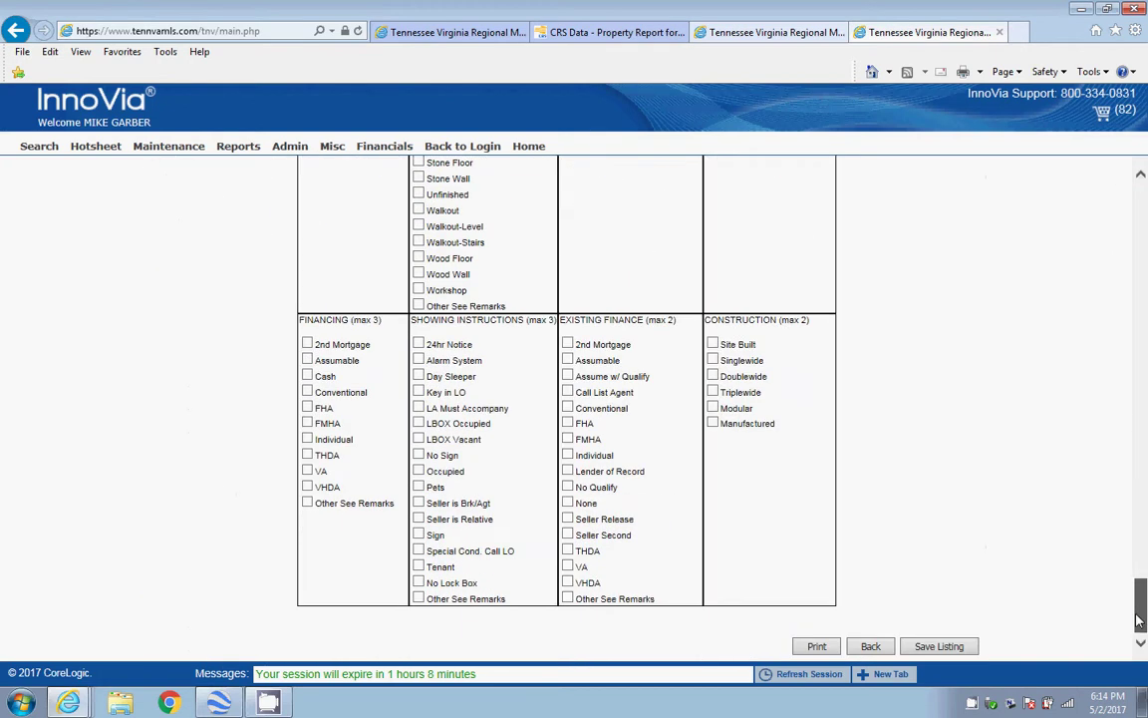
pyautogui.click(941, 647)
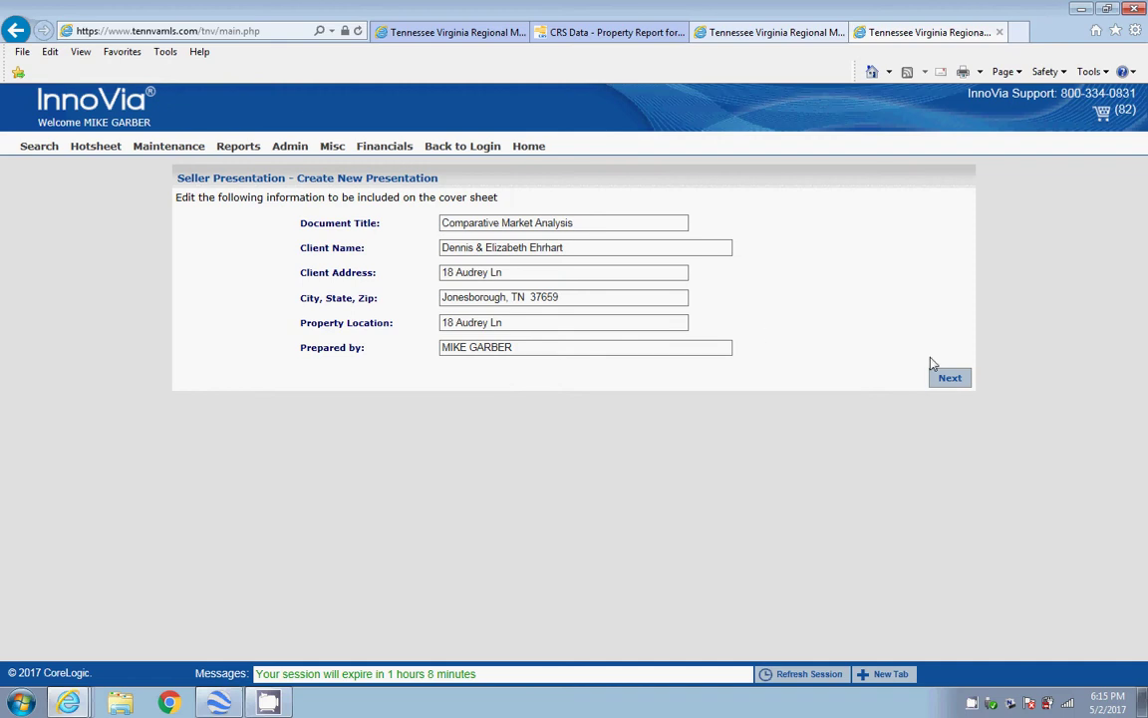
pyautogui.click(948, 378)
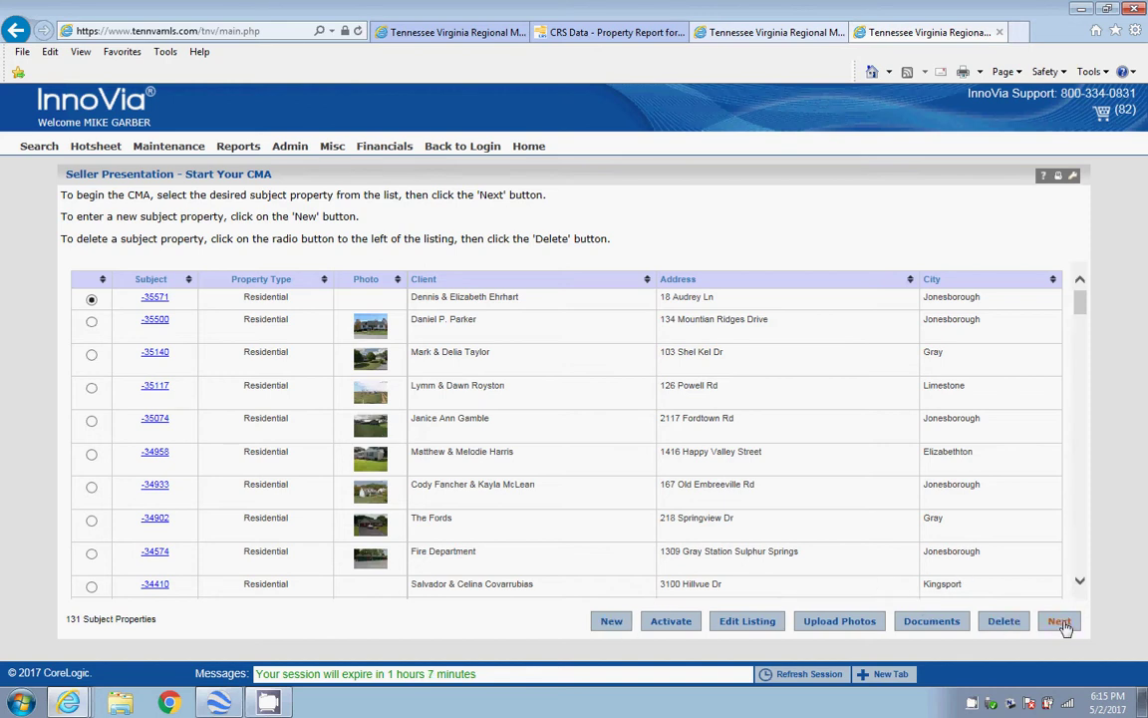
# Include comparable MLS numbers 364381, 378031 and 383162 in the CMA search
pyautogui.click(1059, 621)
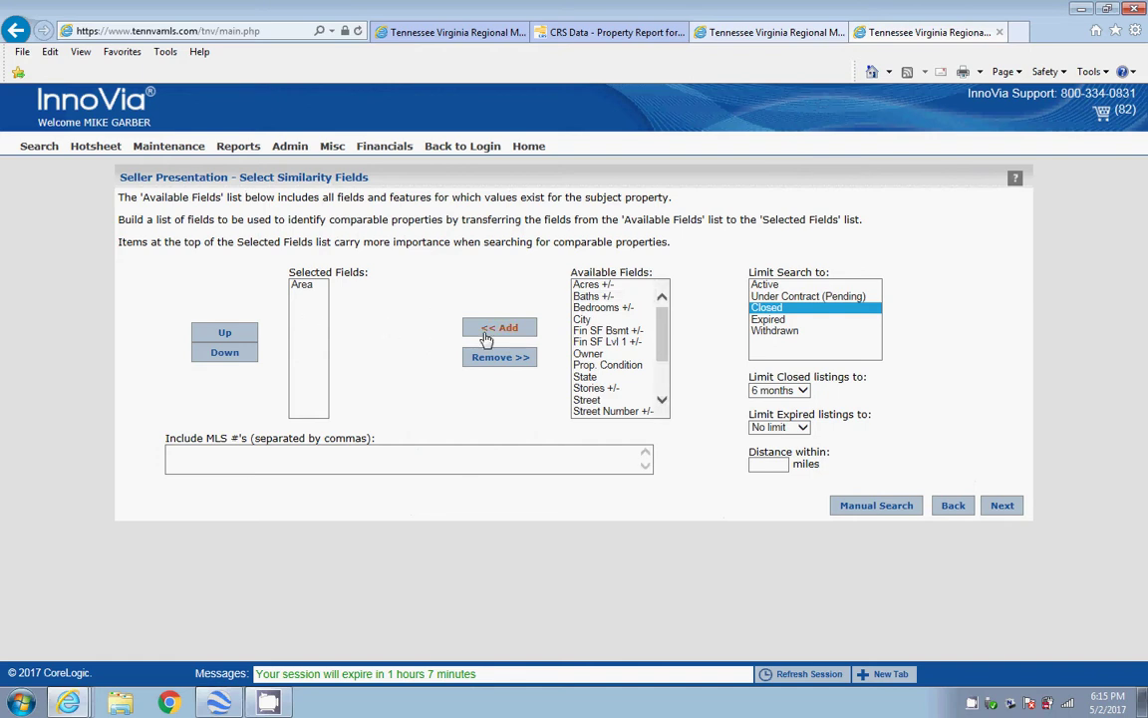
pyautogui.click(264, 456)
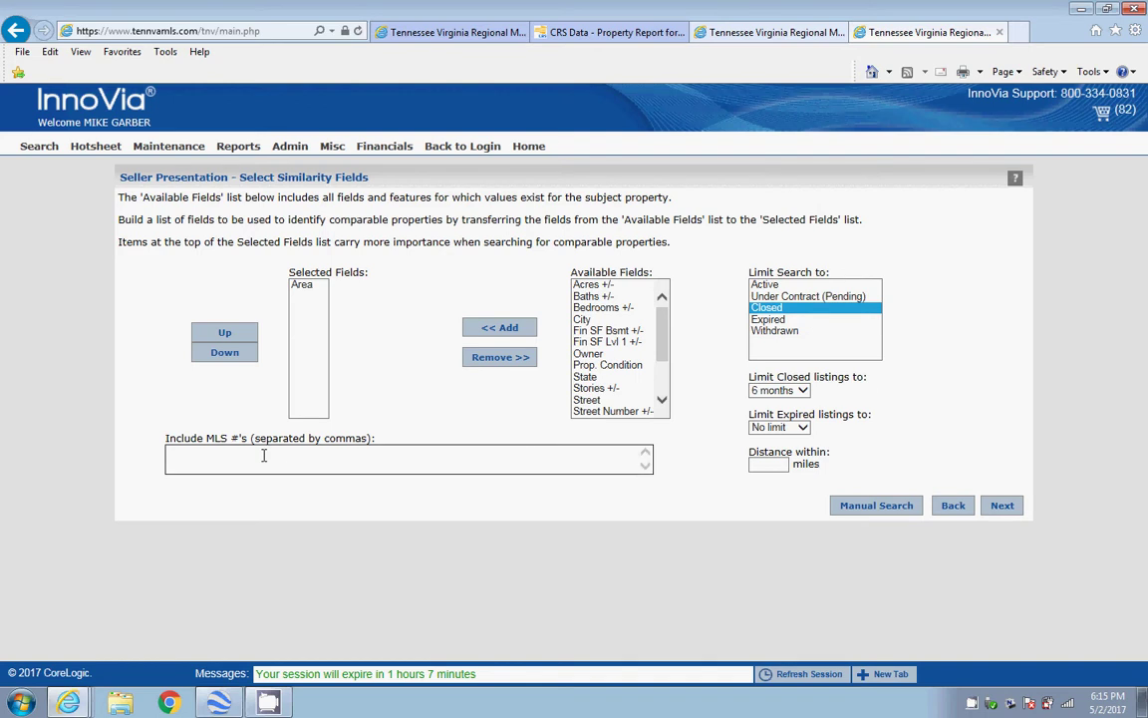
pyautogui.click(755, 34)
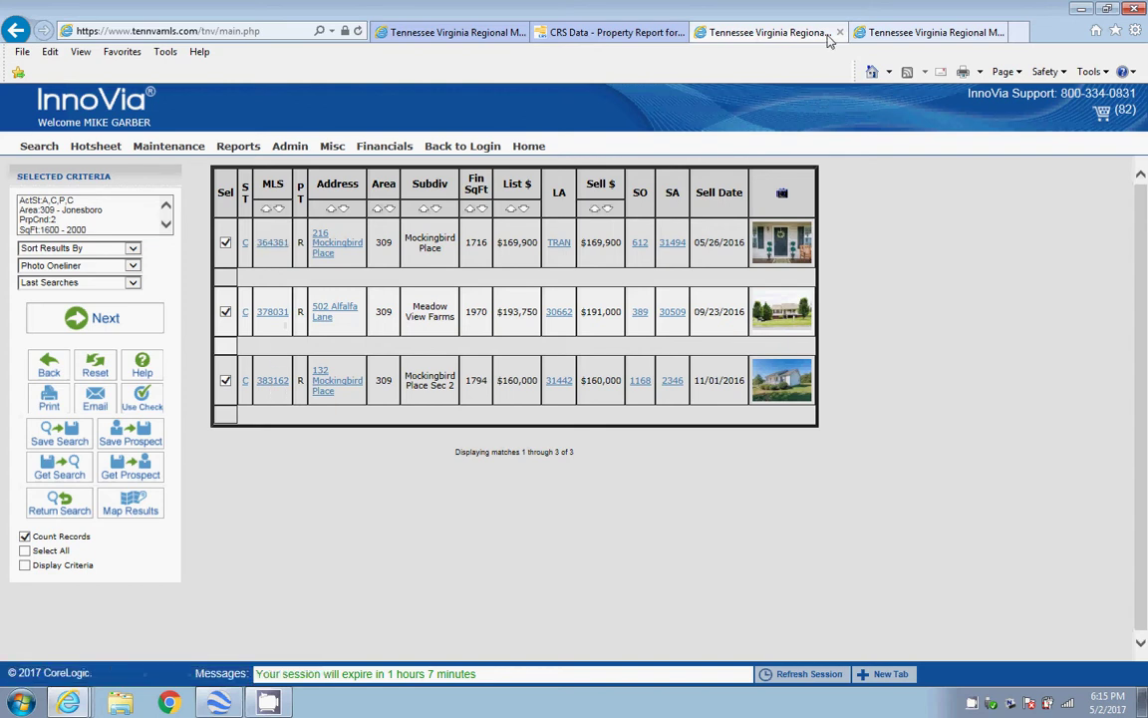
pyautogui.click(885, 41)
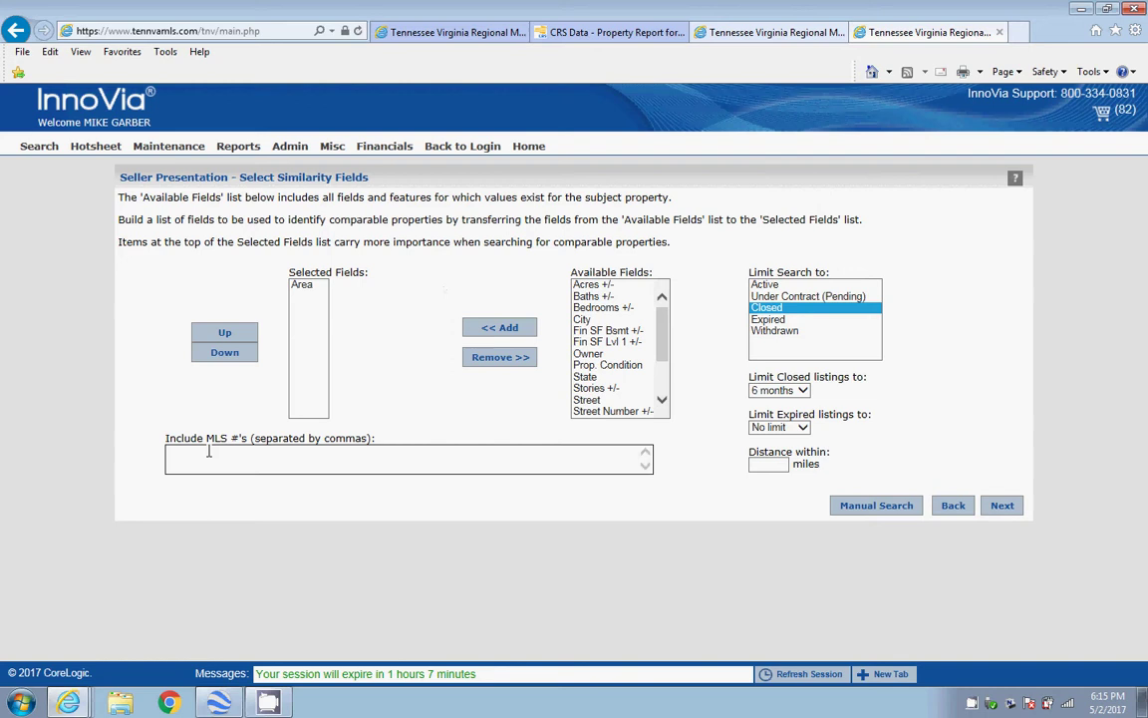
pyautogui.write('364381, 378031, 383162')
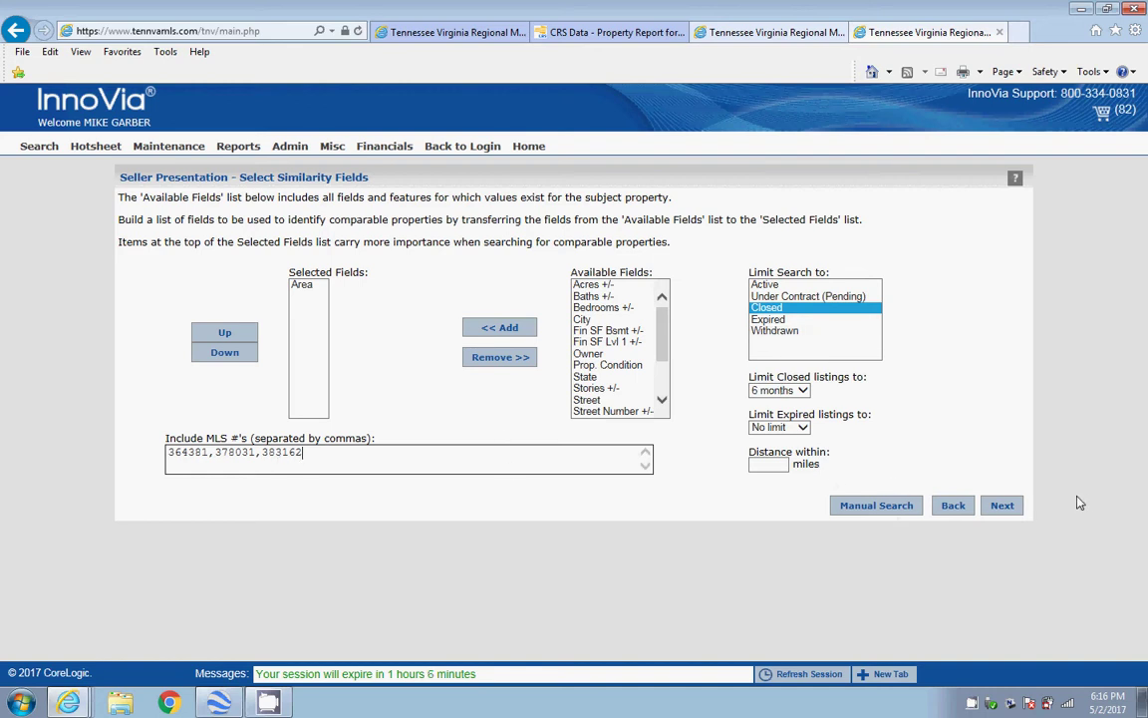
pyautogui.click(1003, 506)
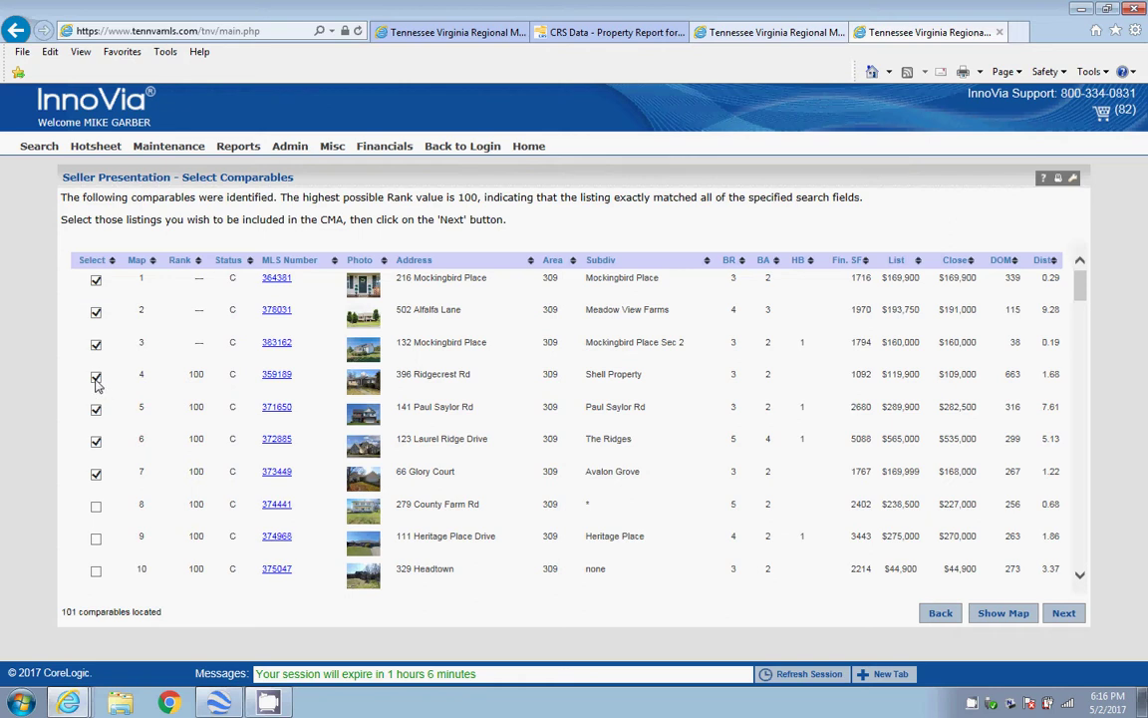
pyautogui.click(96, 377)
pyautogui.click(96, 408)
pyautogui.click(96, 440)
pyautogui.click(96, 473)
# In the CMA layout, remove and re-add Recommended Price so it is the last component
pyautogui.click(1064, 614)
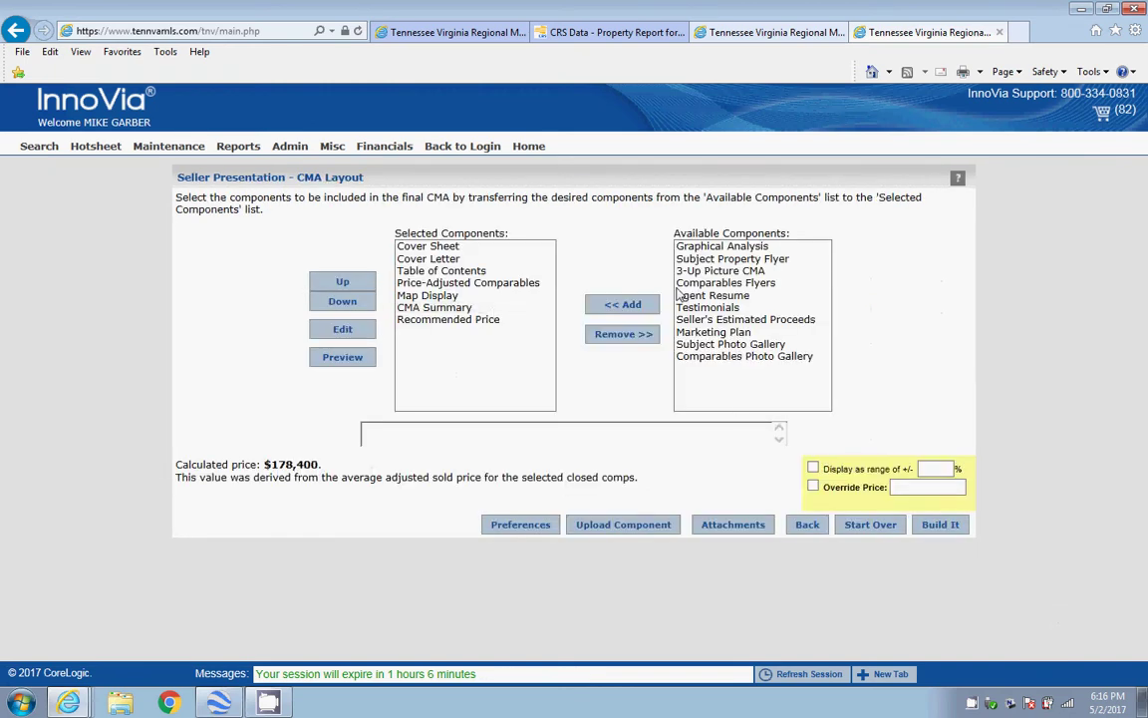
pyautogui.click(464, 284)
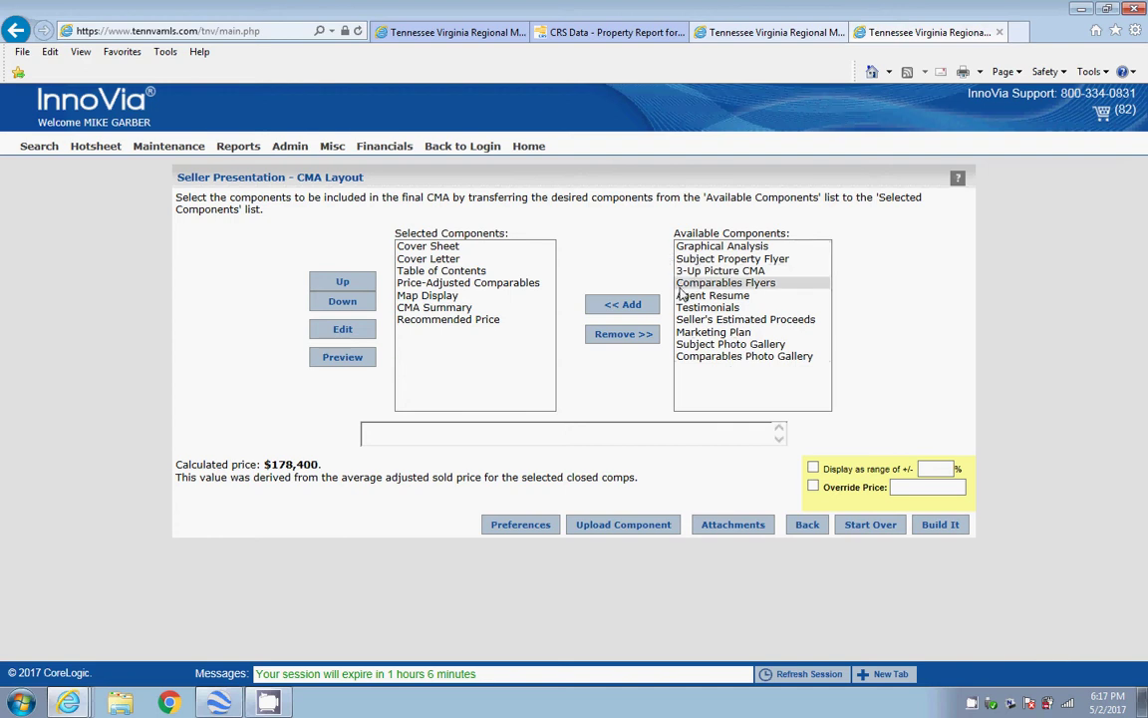
pyautogui.click(495, 320)
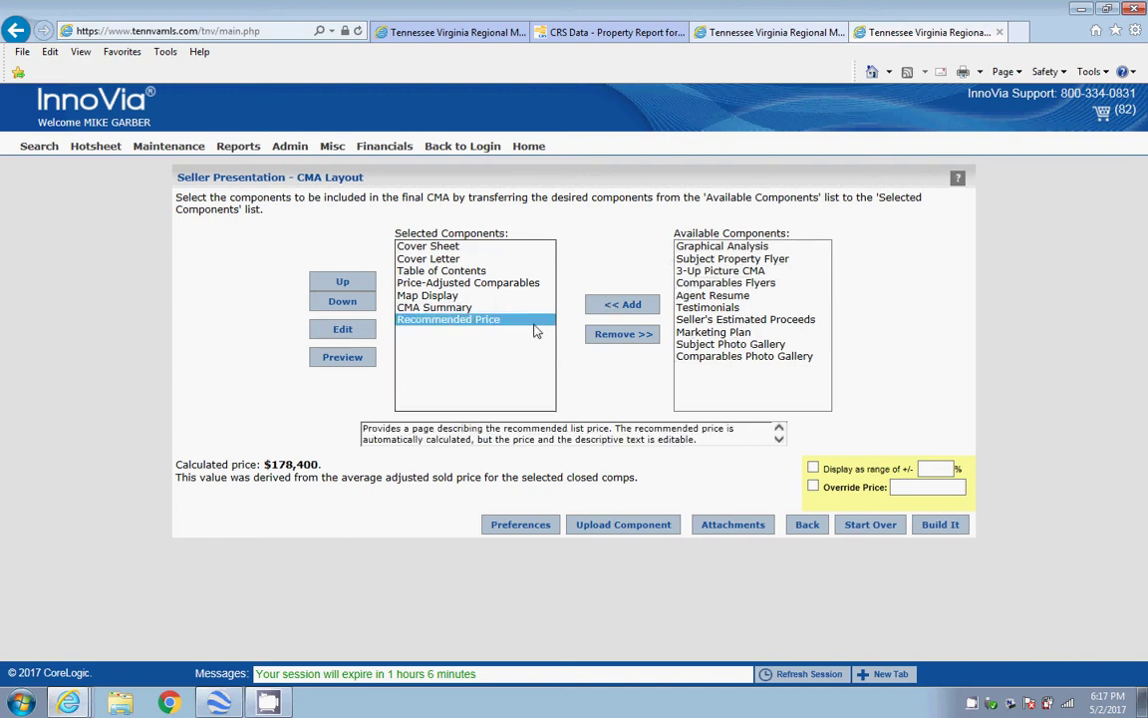
pyautogui.click(608, 334)
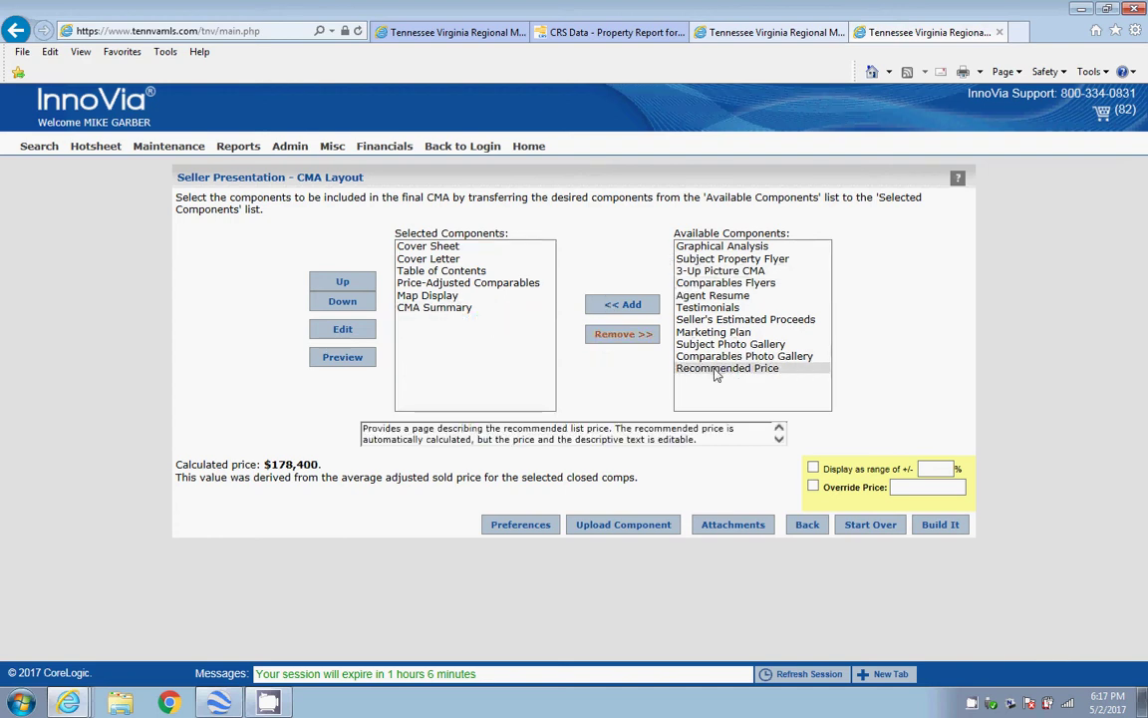
pyautogui.click(687, 368)
pyautogui.click(625, 306)
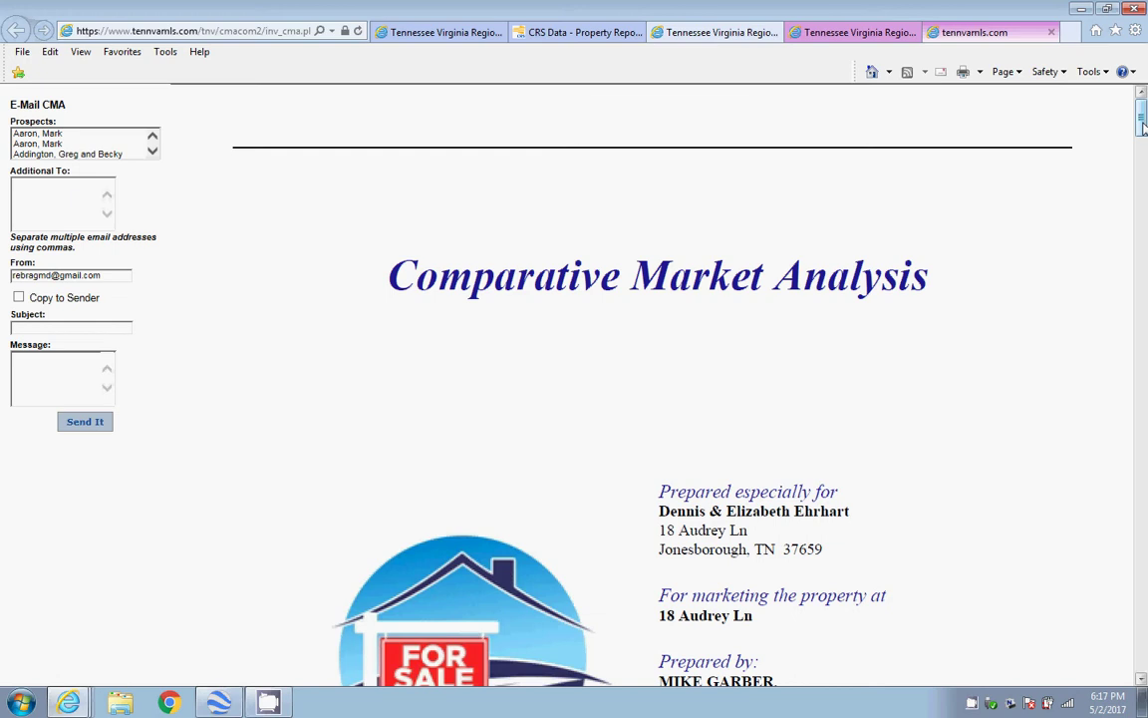
# Scroll through the seven-page CMA report, including the Price-Adjusted Comparables page with its empty subject photo
pyautogui.moveTo(1142, 124); pyautogui.dragTo(1137, 378)
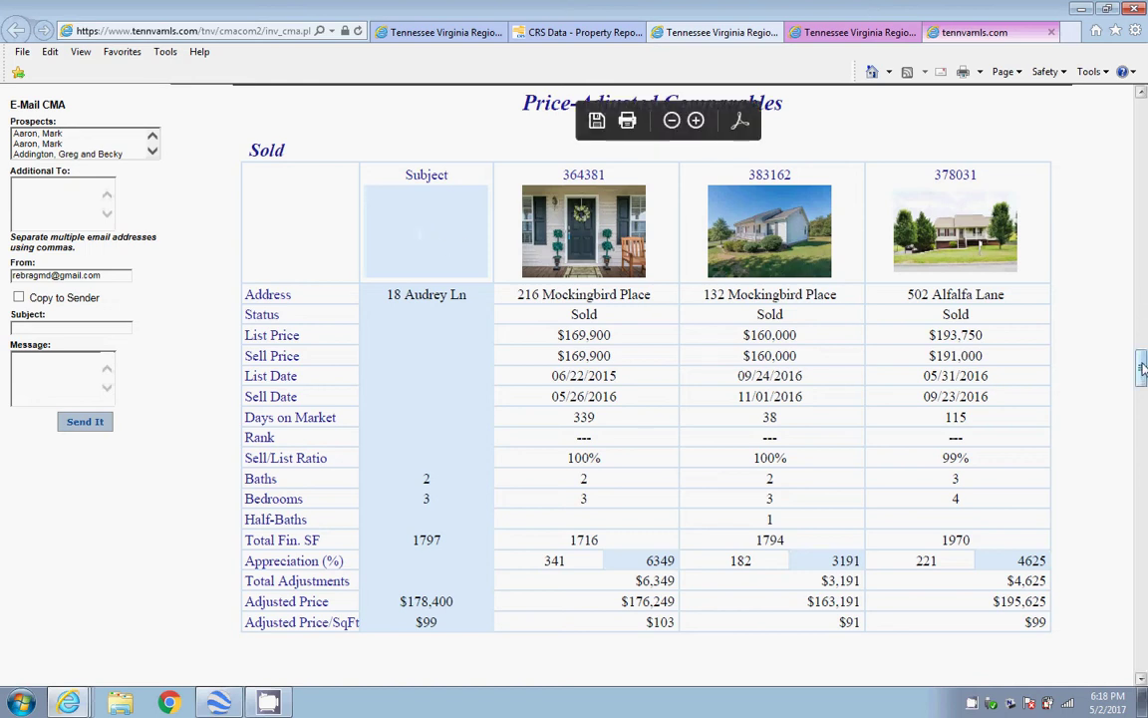
pyautogui.moveTo(1142, 371); pyautogui.dragTo(1142, 451)
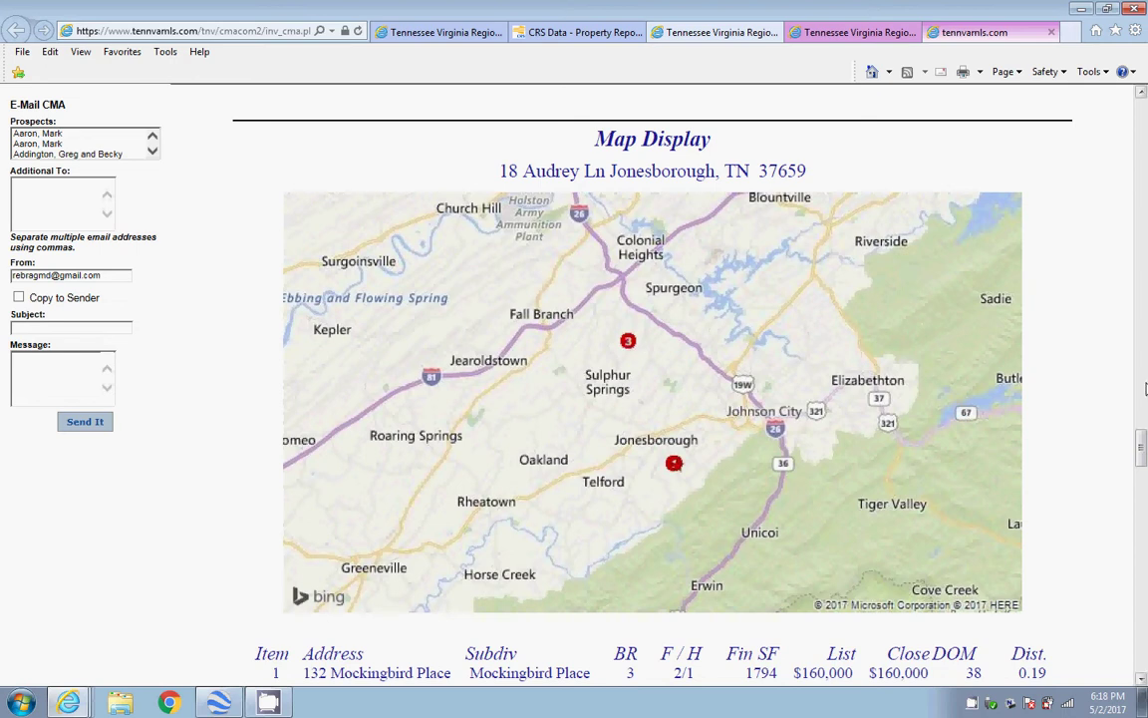
pyautogui.scroll(-1, 1143, 463)
pyautogui.moveTo(1144, 463); pyautogui.dragTo(1143, 369)
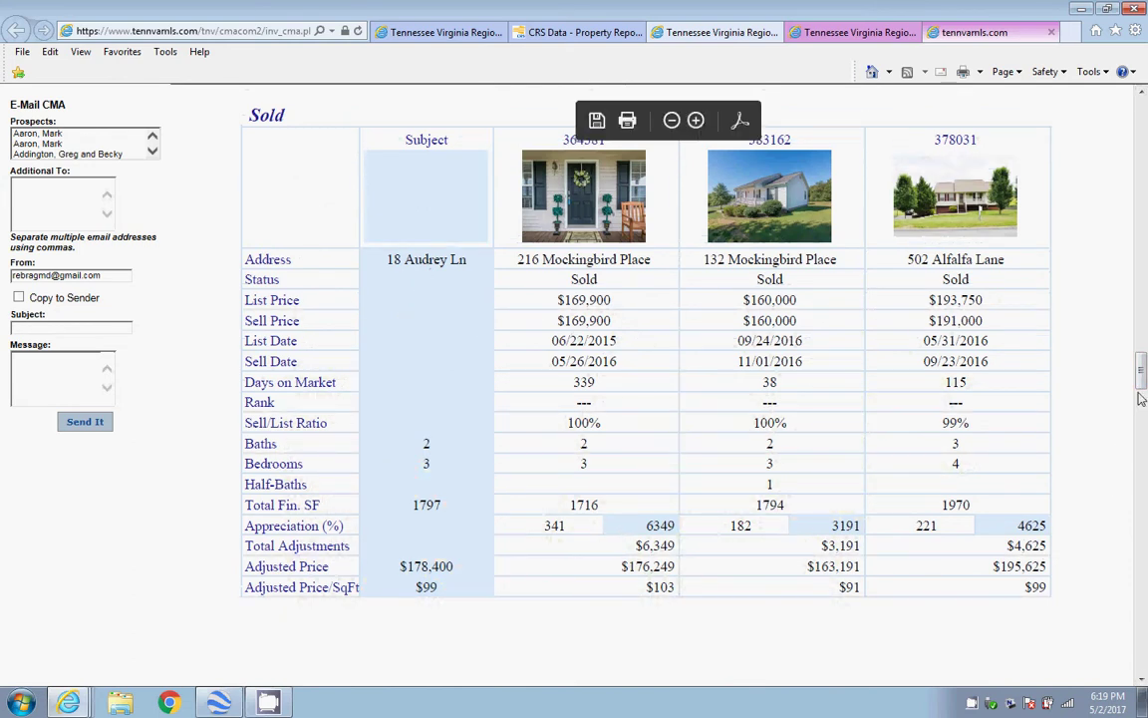
pyautogui.moveTo(1143, 378); pyautogui.dragTo(1143, 603)
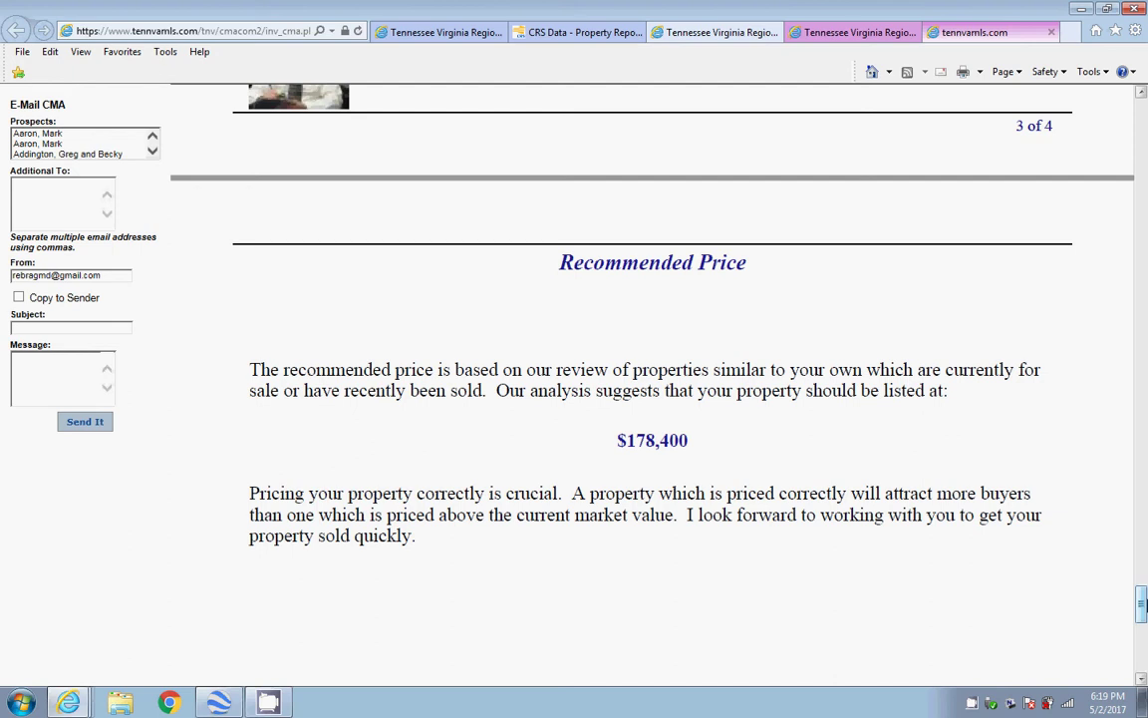
pyautogui.moveTo(1143, 603); pyautogui.dragTo(1134, 371)
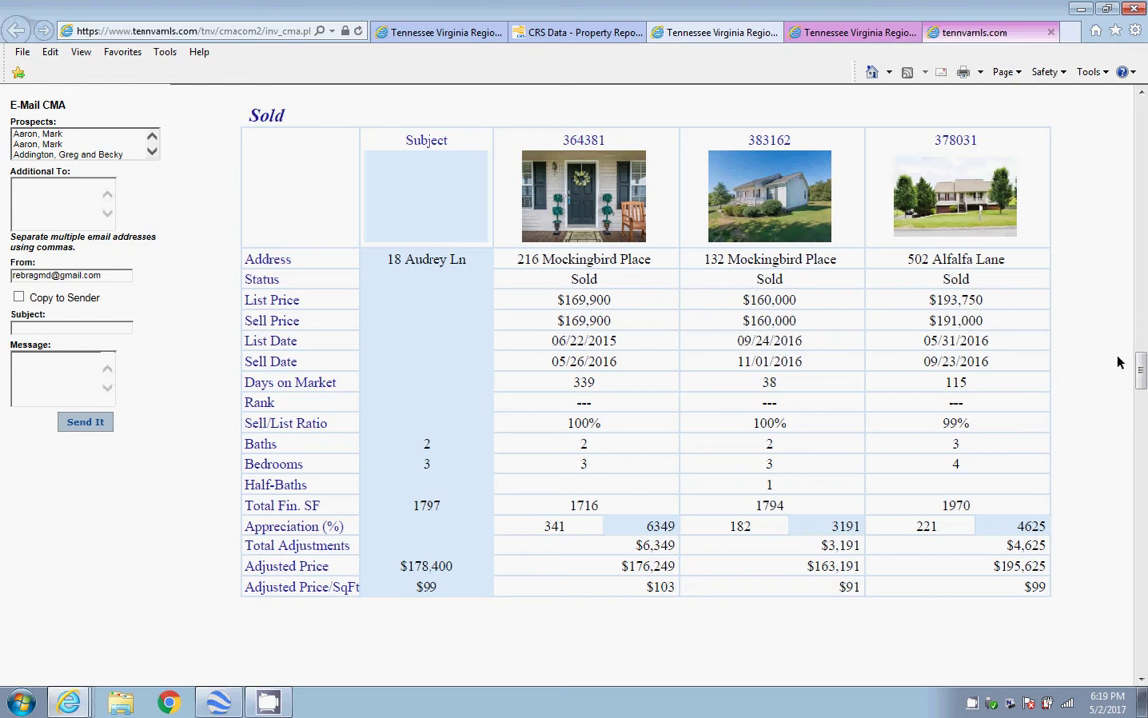
pyautogui.moveTo(1141, 361); pyautogui.dragTo(1143, 610)
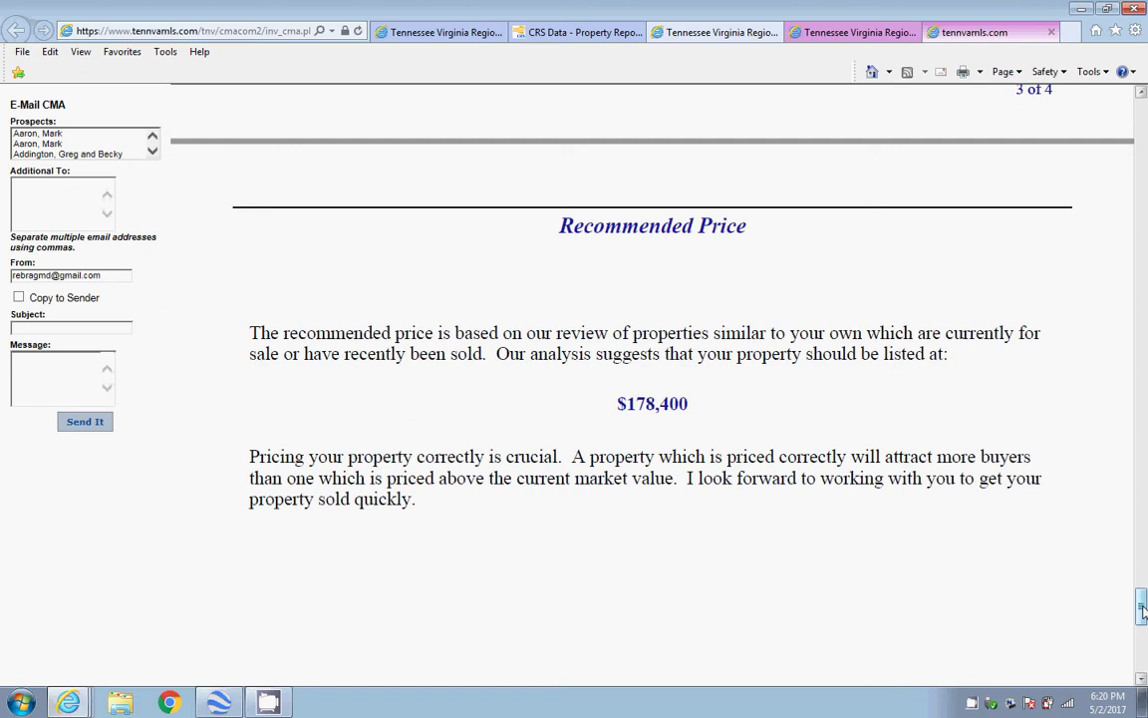
pyautogui.moveTo(1143, 608); pyautogui.dragTo(1027, 90)
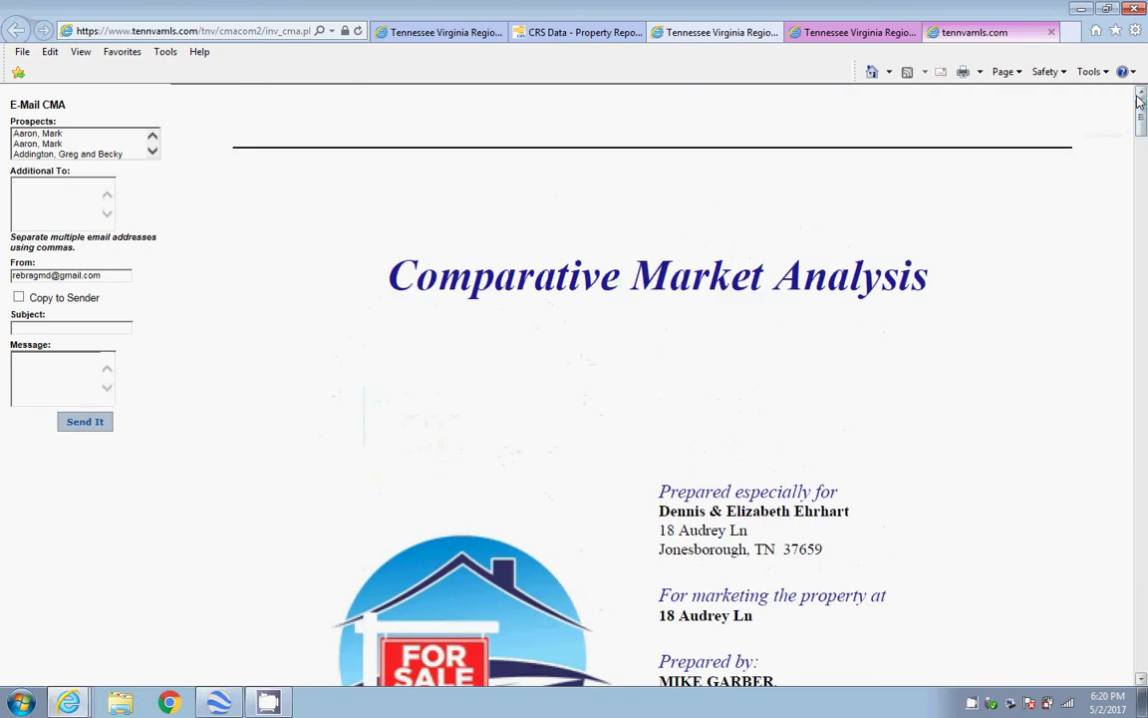
# Close the generated CMA report and go back three pages to the Start Your CMA list
pyautogui.click(854, 33)
pyautogui.click(961, 32)
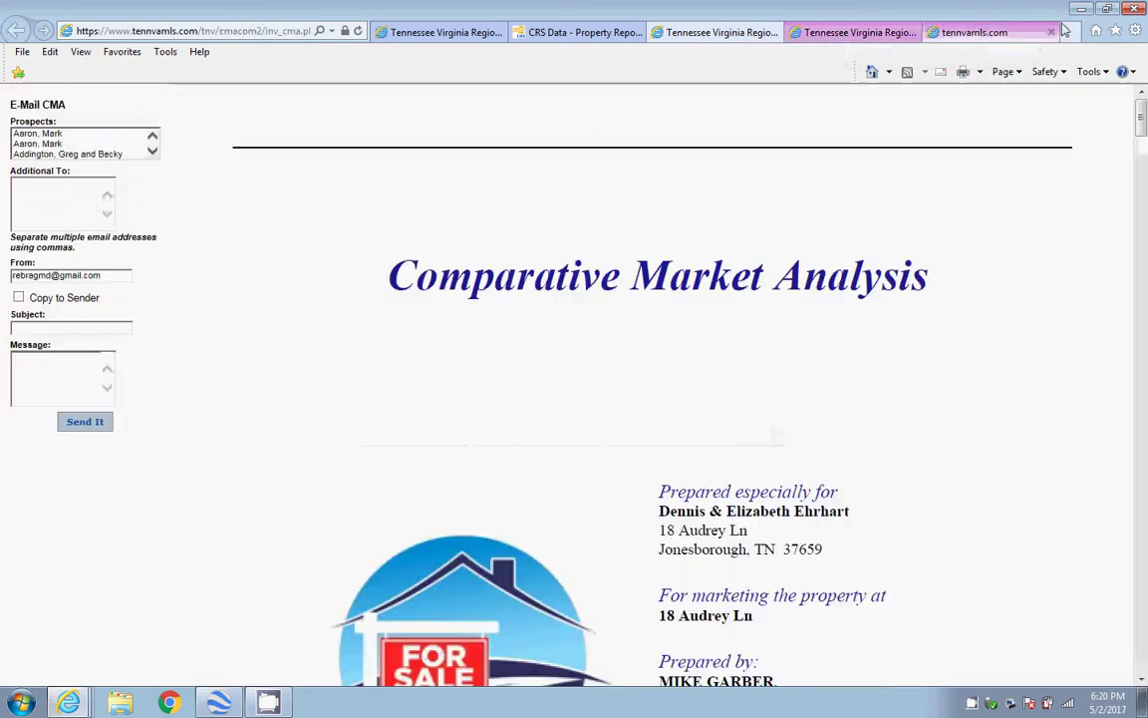
pyautogui.click(1052, 33)
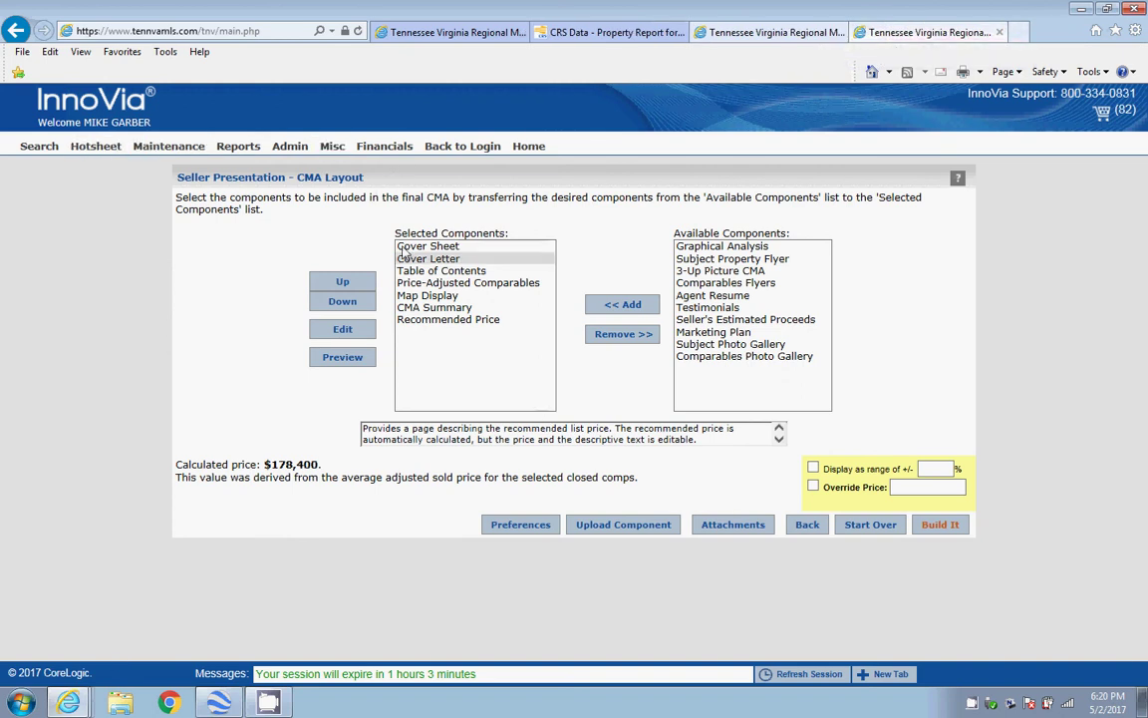
pyautogui.click(17, 31)
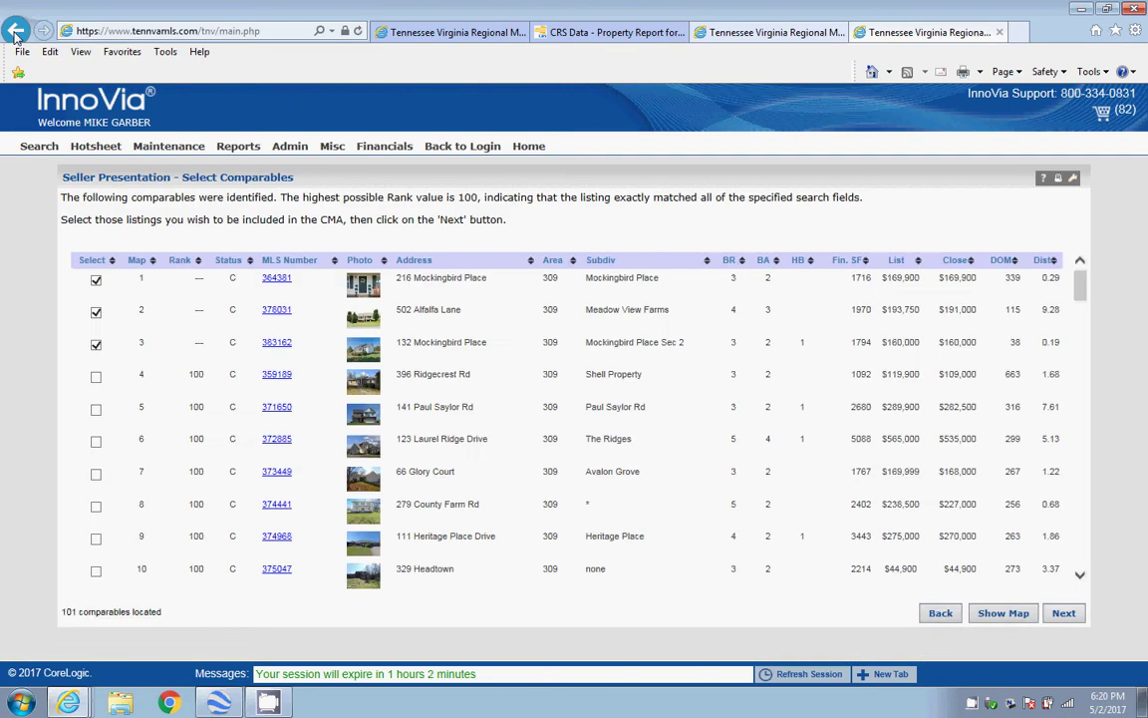
pyautogui.click(15, 31)
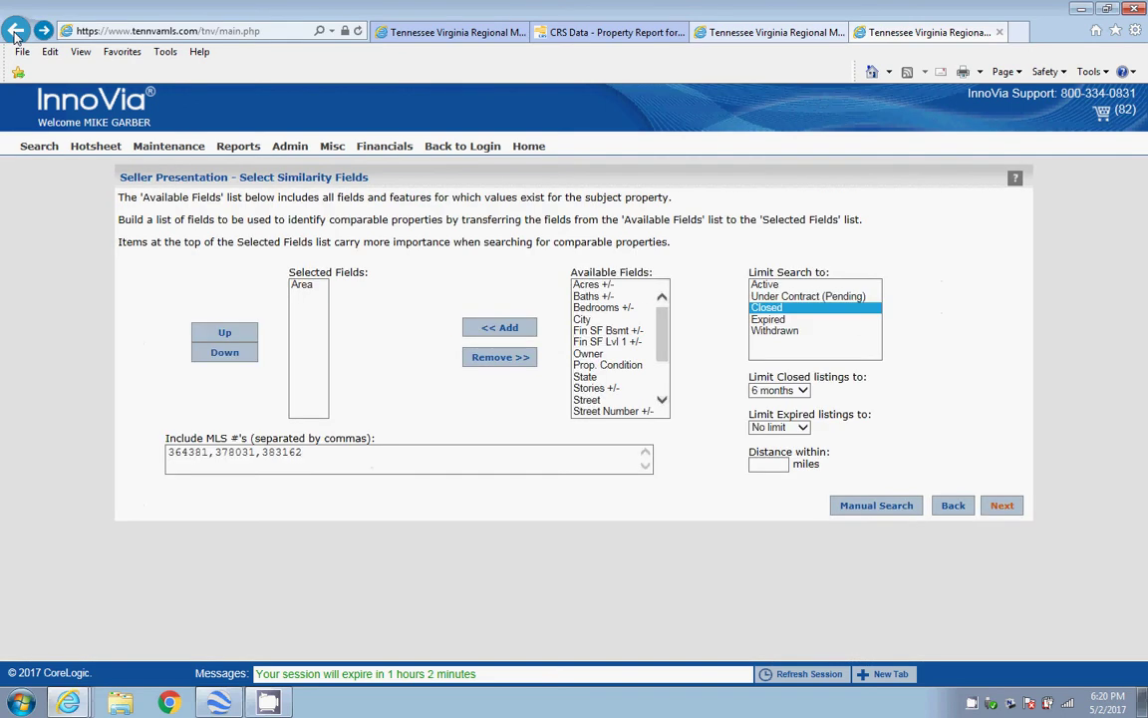
pyautogui.click(16, 31)
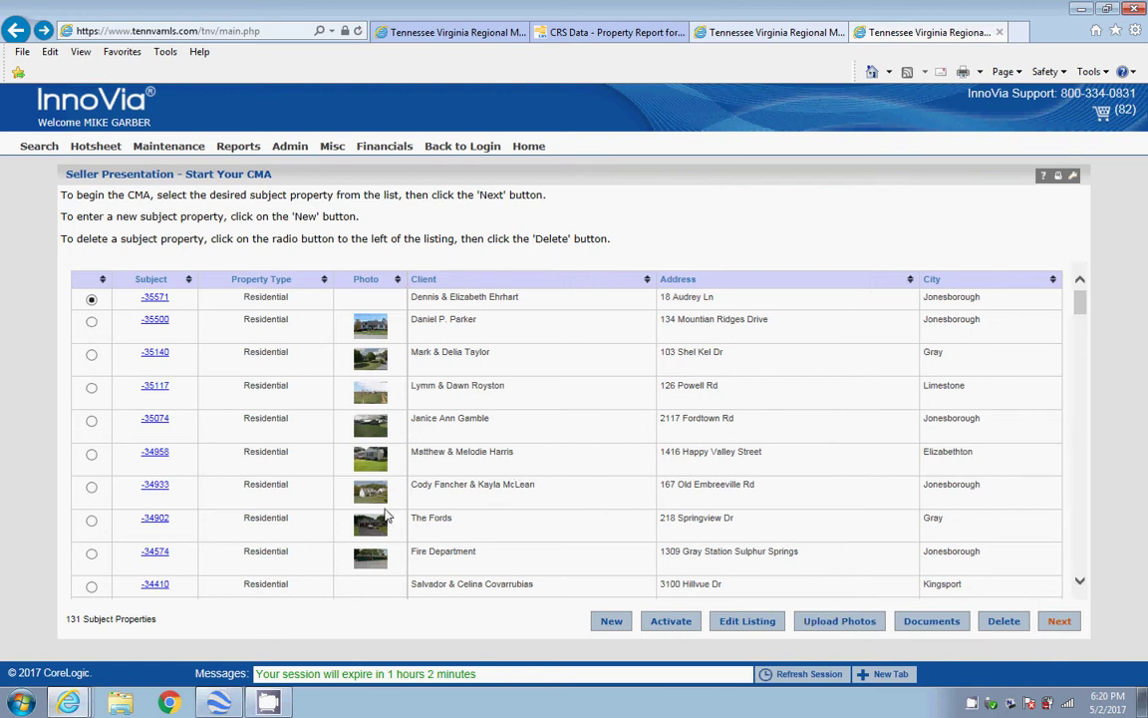
pyautogui.click(543, 33)
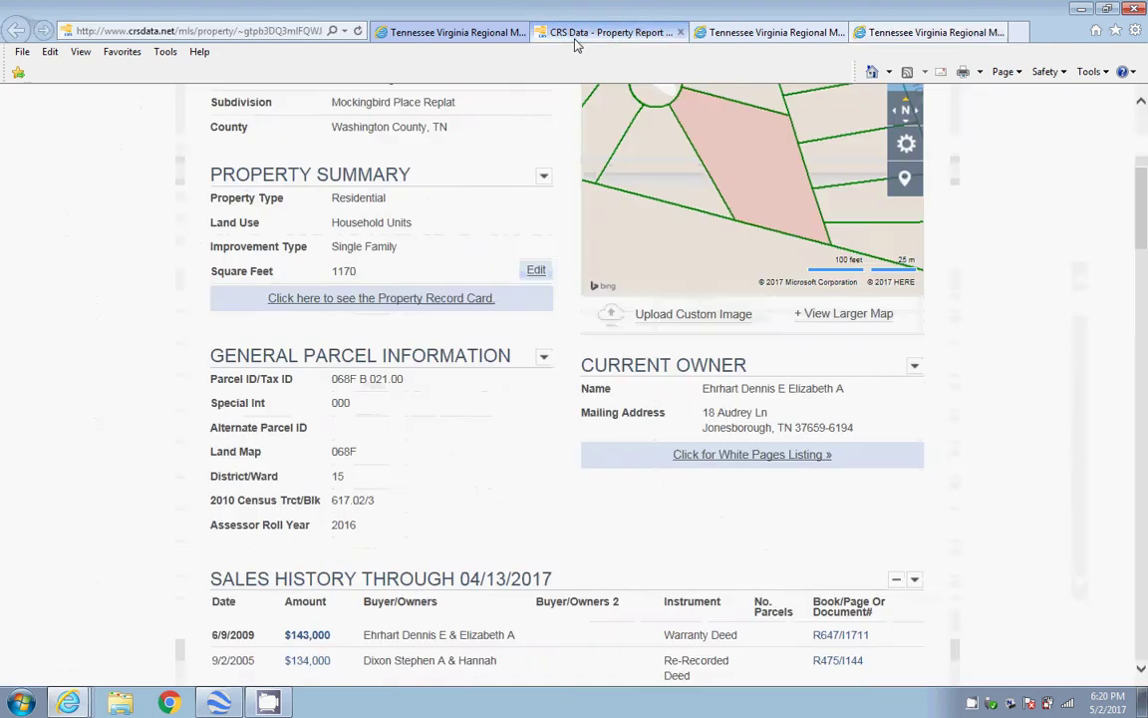
pyautogui.scroll(4, 1093, 258)
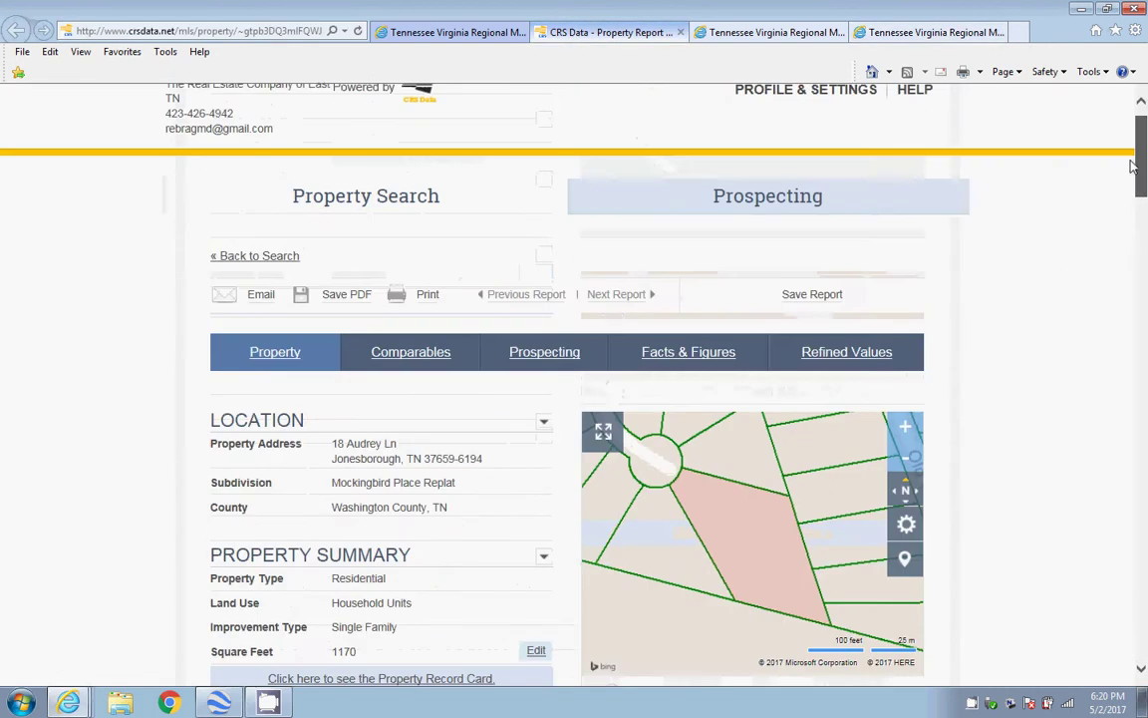
pyautogui.moveTo(688, 363)
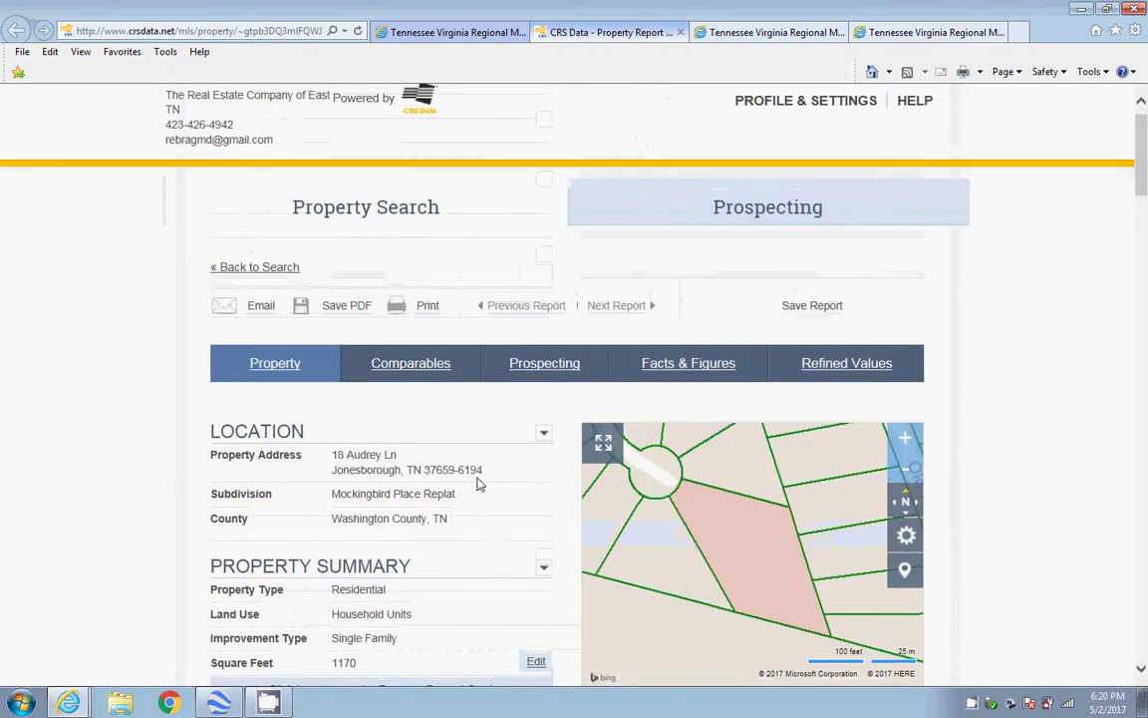
pyautogui.moveTo(482, 470); pyautogui.dragTo(339, 462)
pyautogui.rightClick(341, 458)
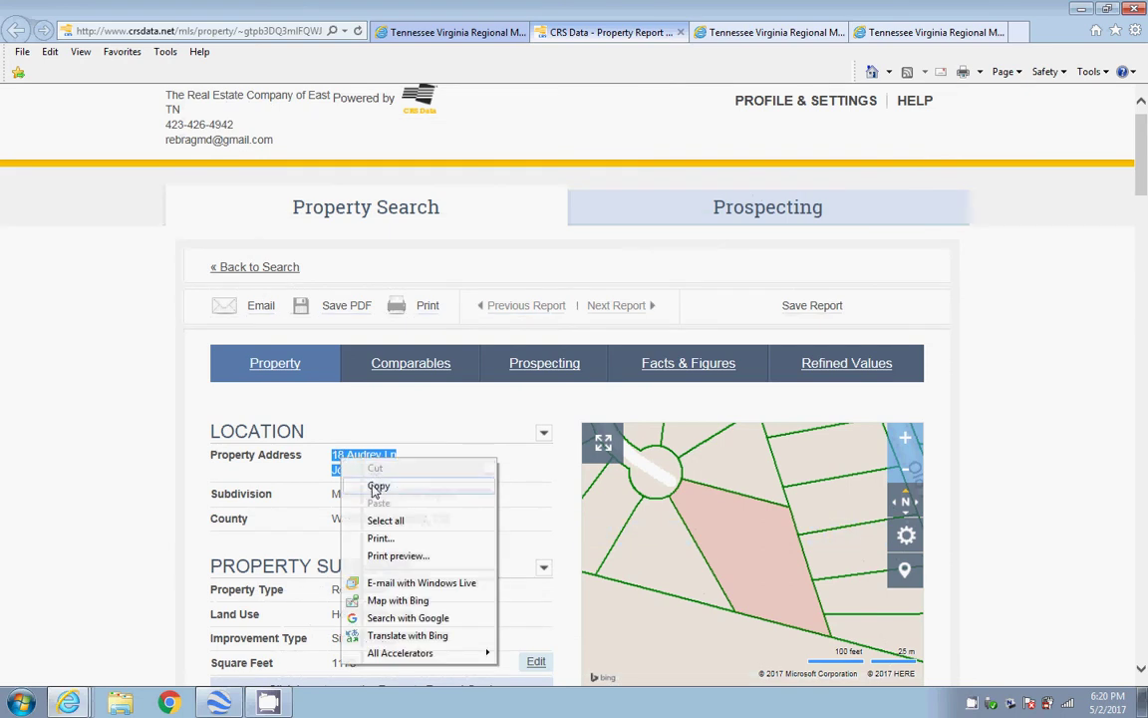
pyautogui.click(375, 487)
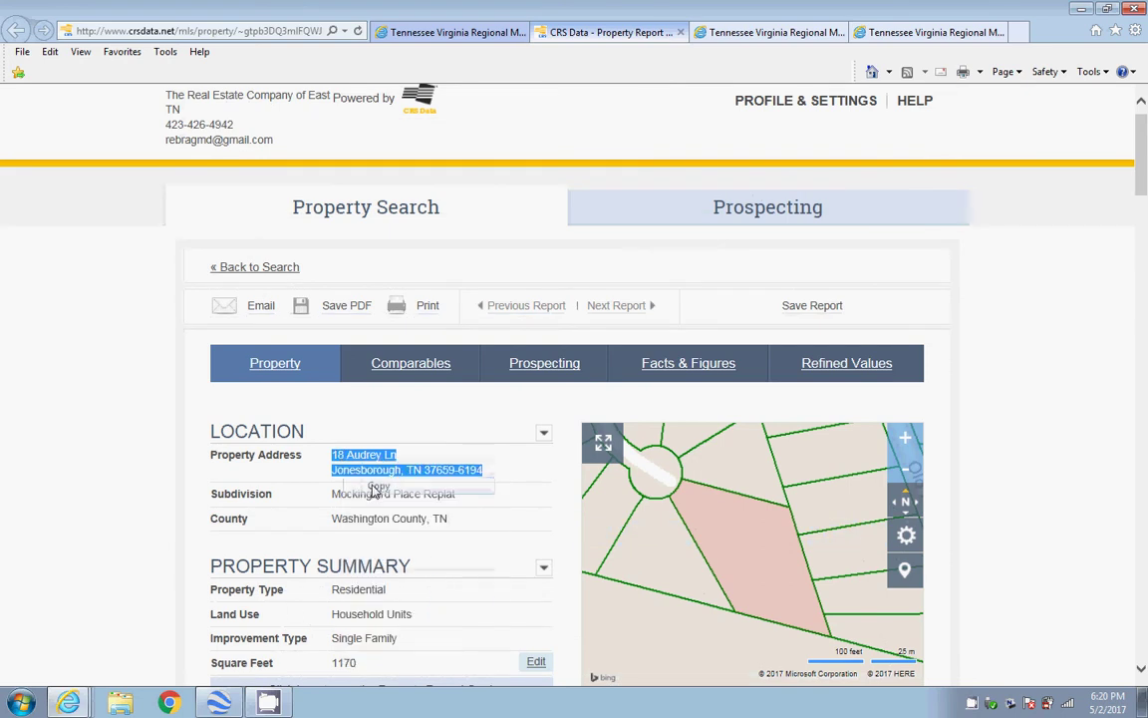
pyautogui.click(217, 703)
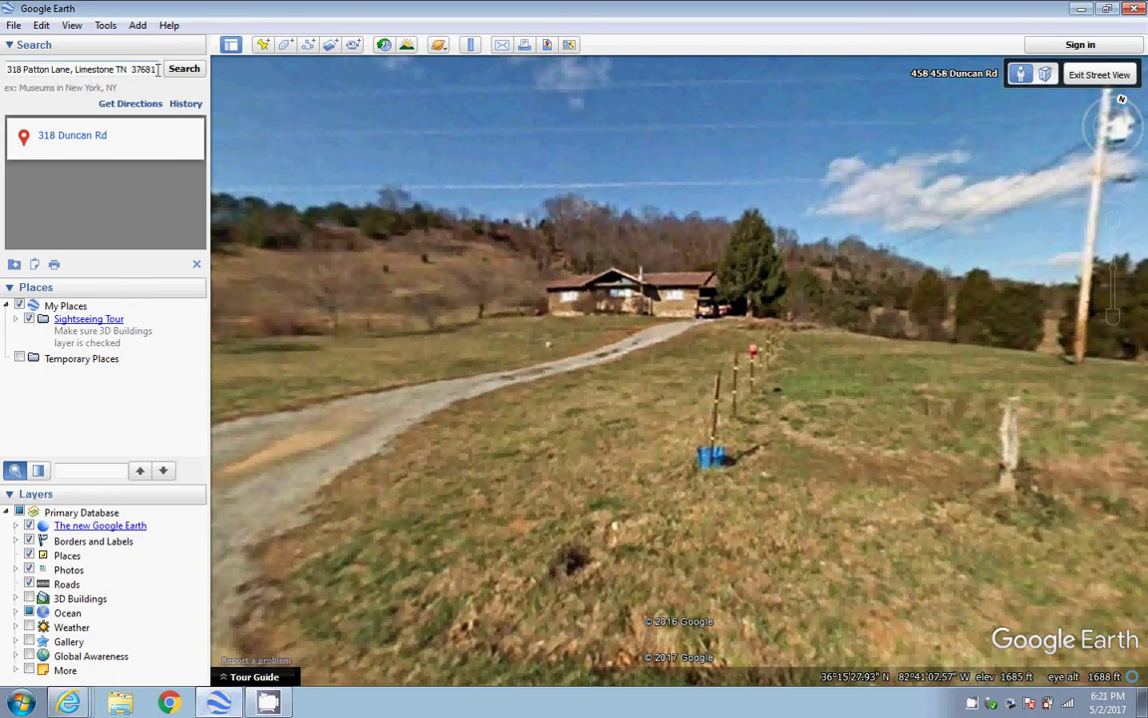
pyautogui.moveTo(157, 68); pyautogui.dragTo(3, 70)
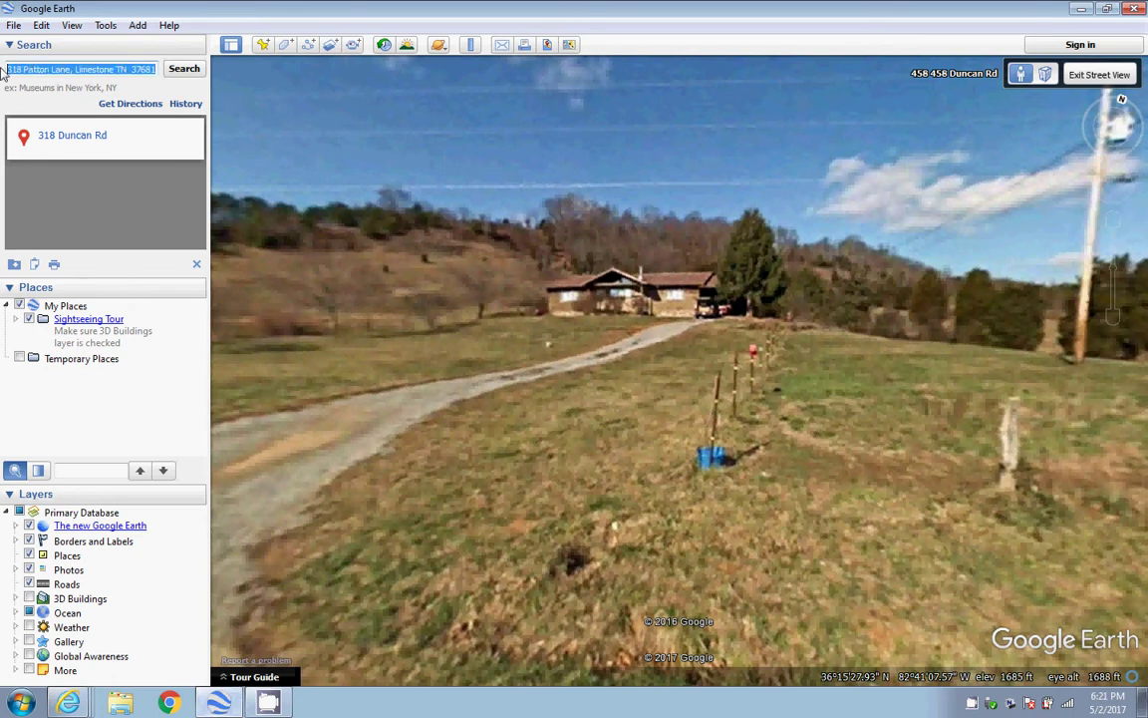
pyautogui.rightClick(35, 70)
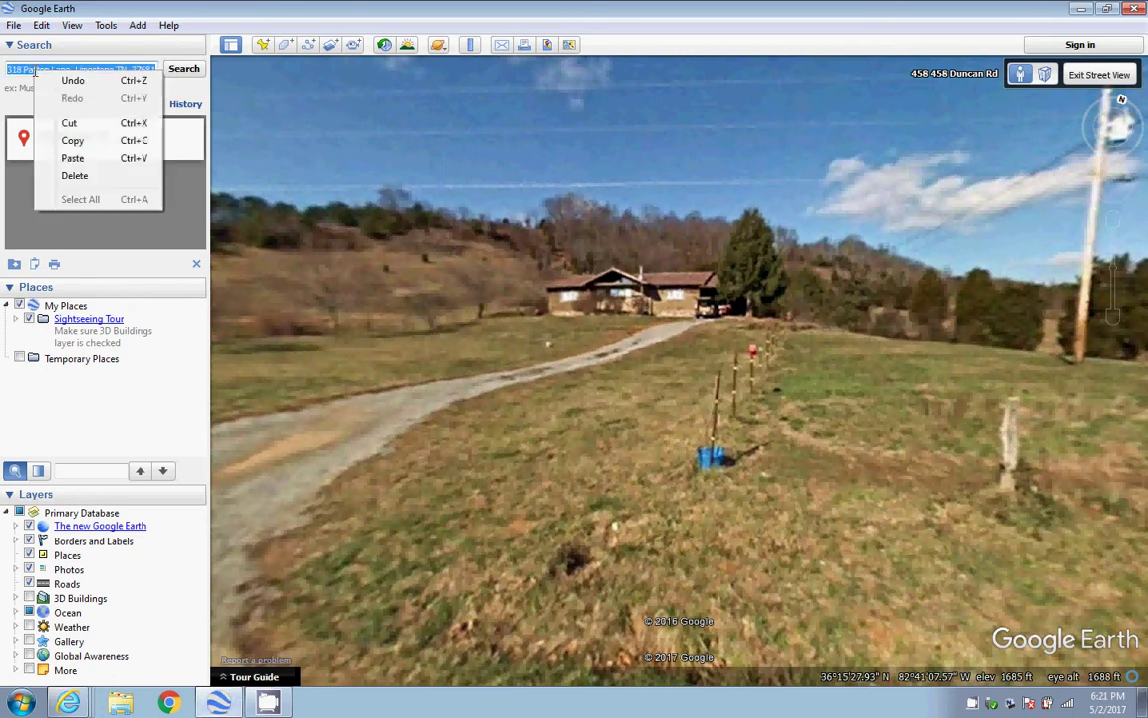
pyautogui.click(68, 157)
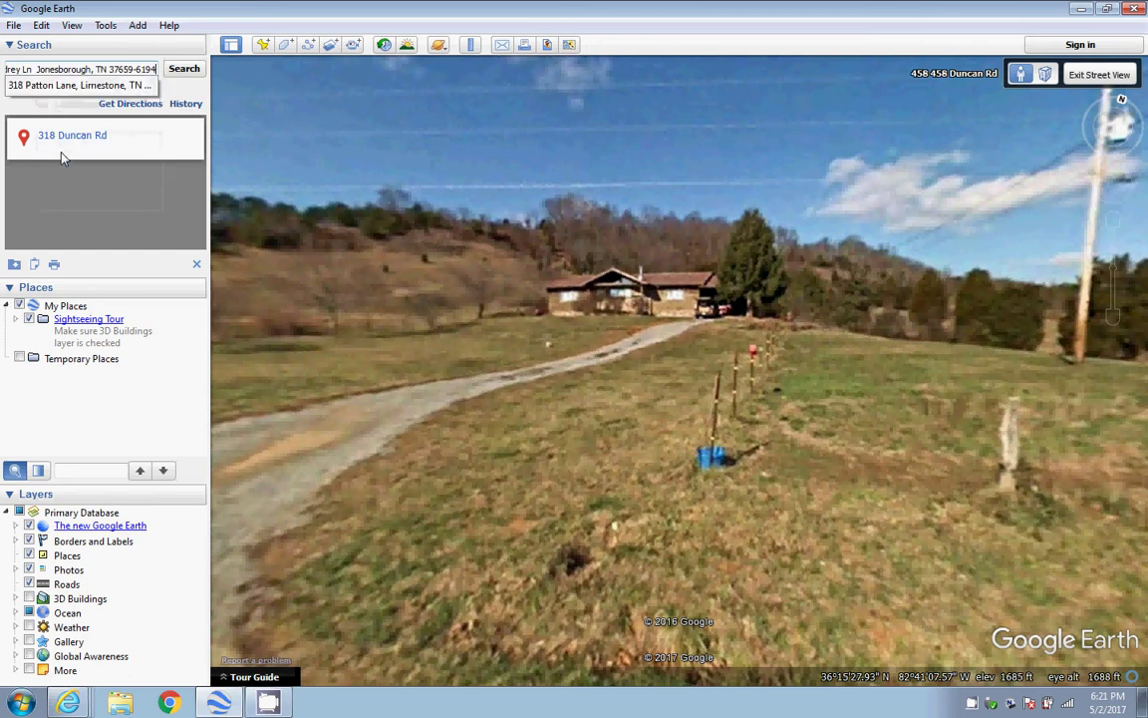
pyautogui.click(184, 69)
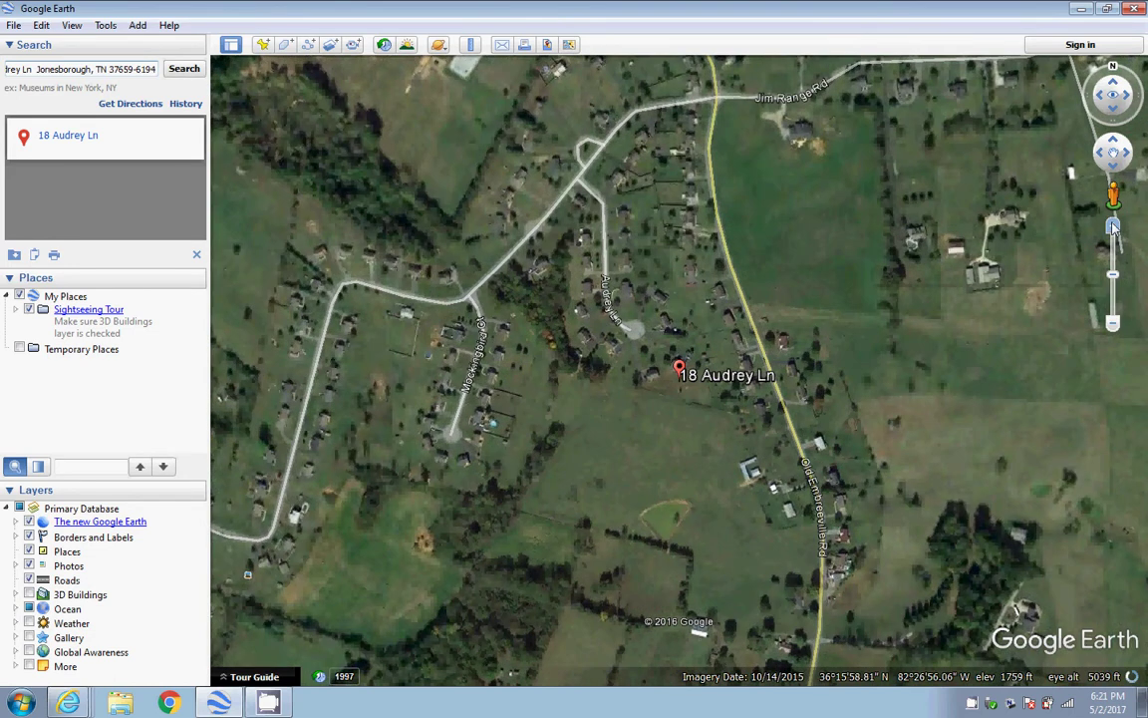
pyautogui.click(1114, 228)
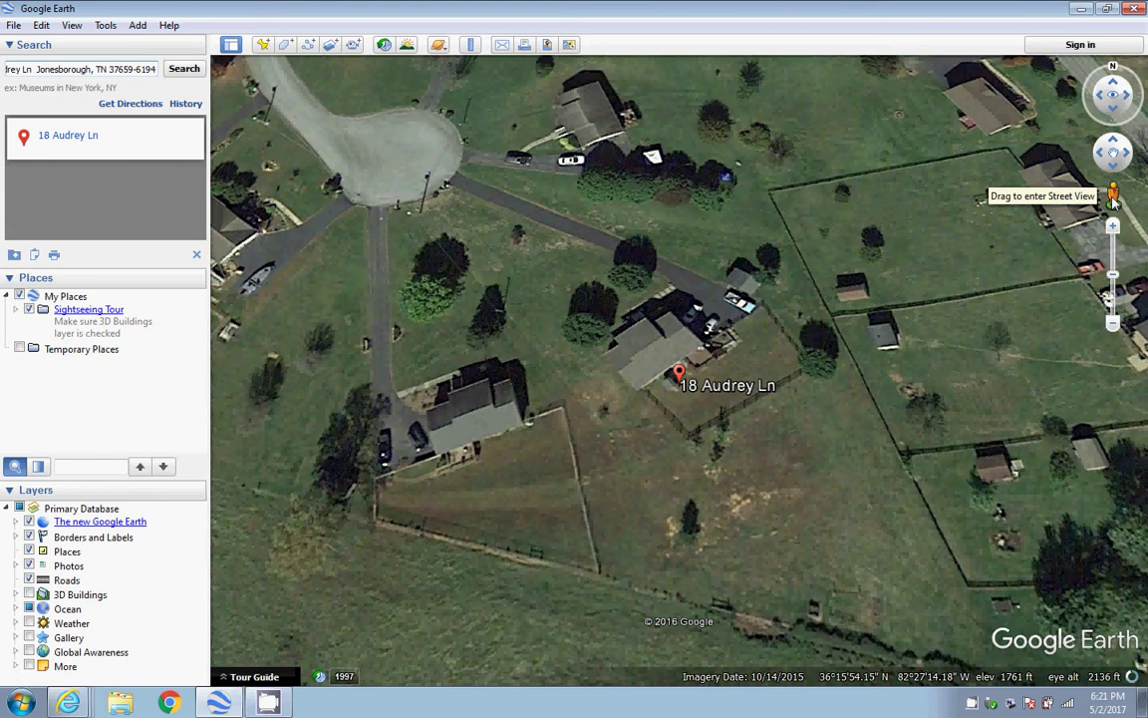
pyautogui.moveTo(1113, 200); pyautogui.dragTo(367, 151)
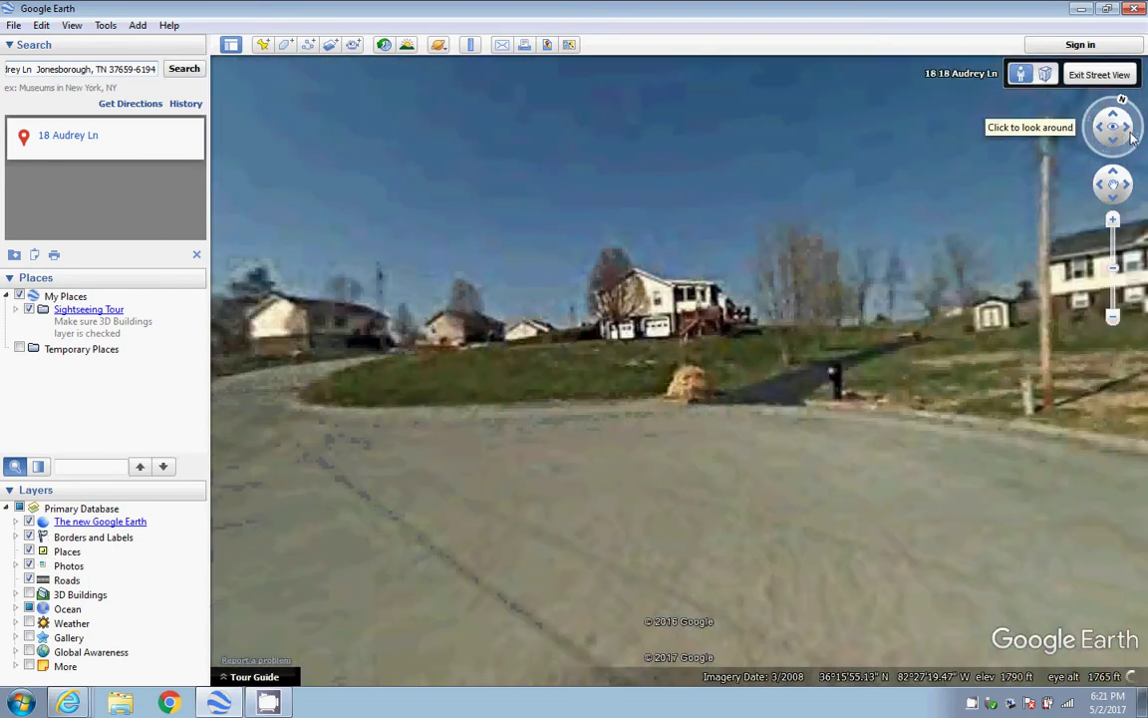
pyautogui.click(1133, 136)
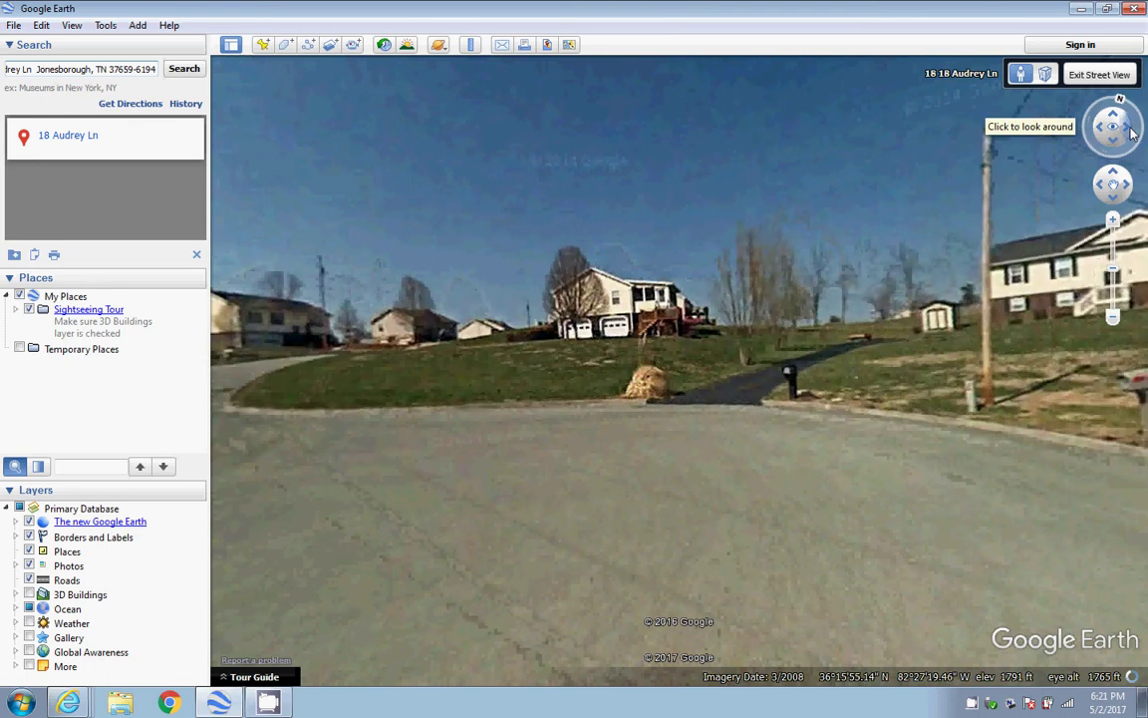
pyautogui.click(1132, 137)
pyautogui.click(1132, 137)
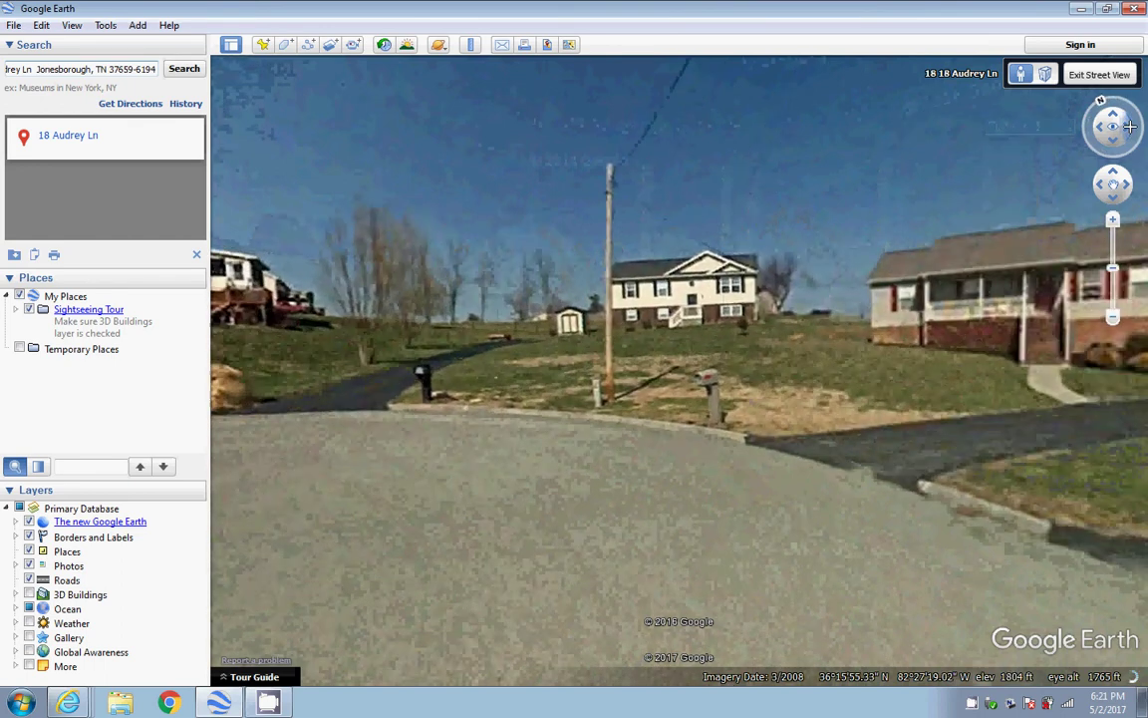
pyautogui.click(1131, 130)
pyautogui.click(1131, 127)
pyautogui.click(1133, 130)
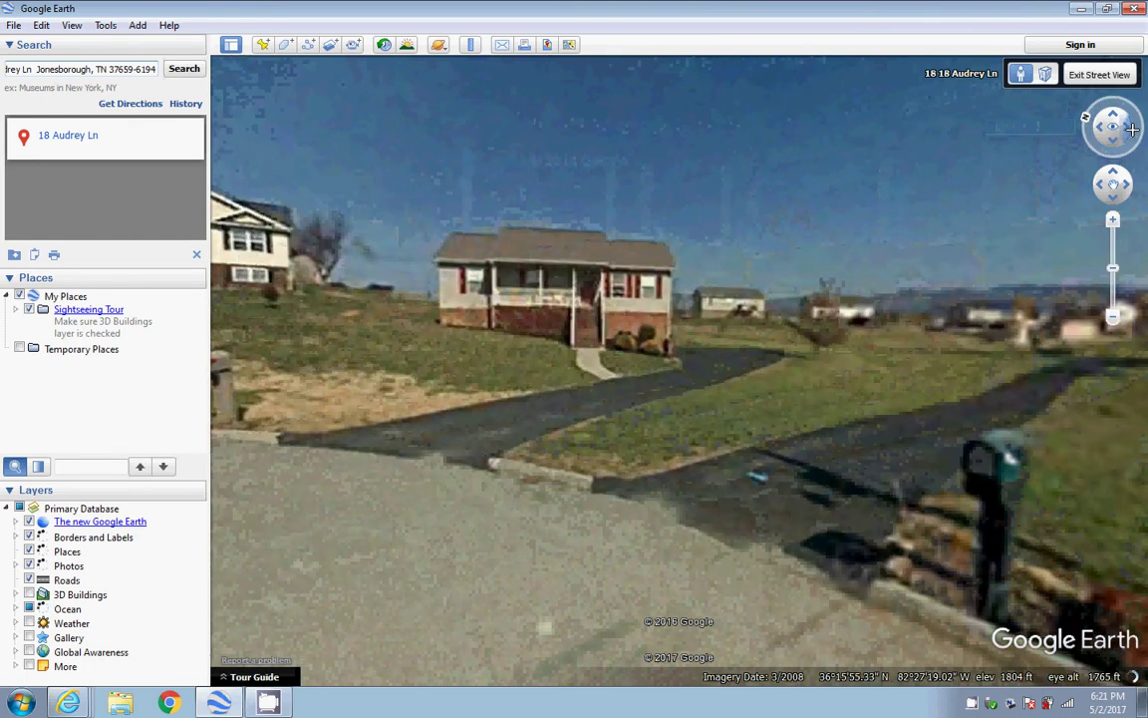
pyautogui.click(1132, 129)
pyautogui.click(1132, 130)
pyautogui.click(1133, 129)
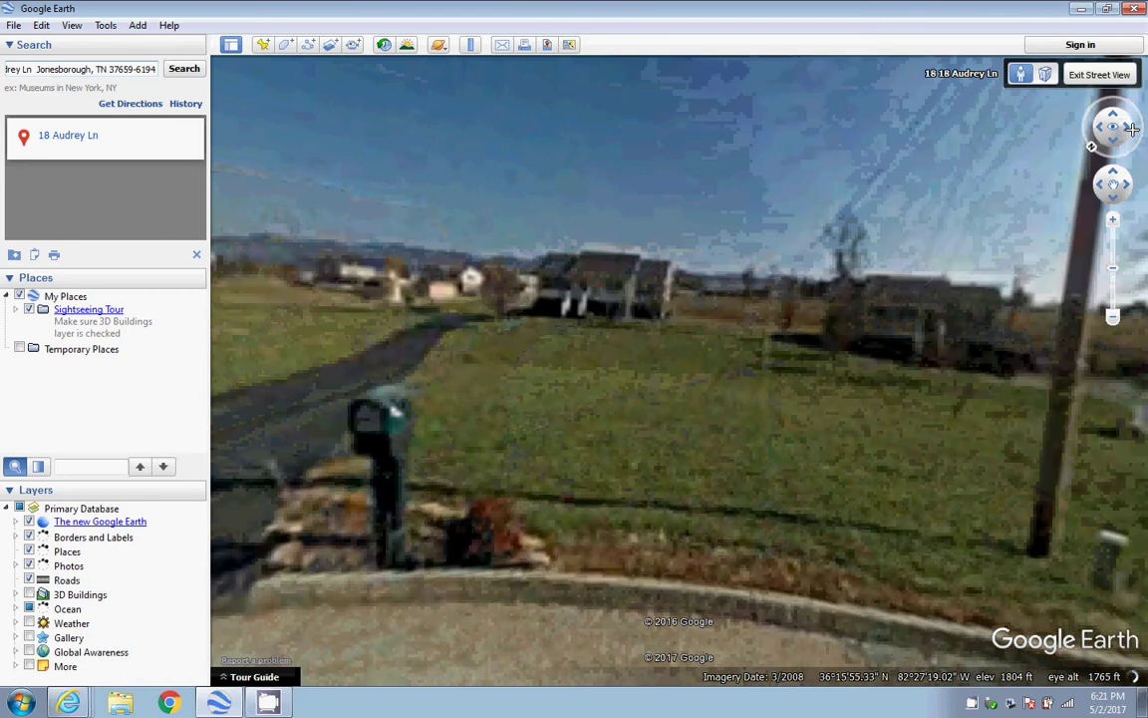
# Zoom out slightly and tilt the view upward to level the scene
pyautogui.click(1112, 317)
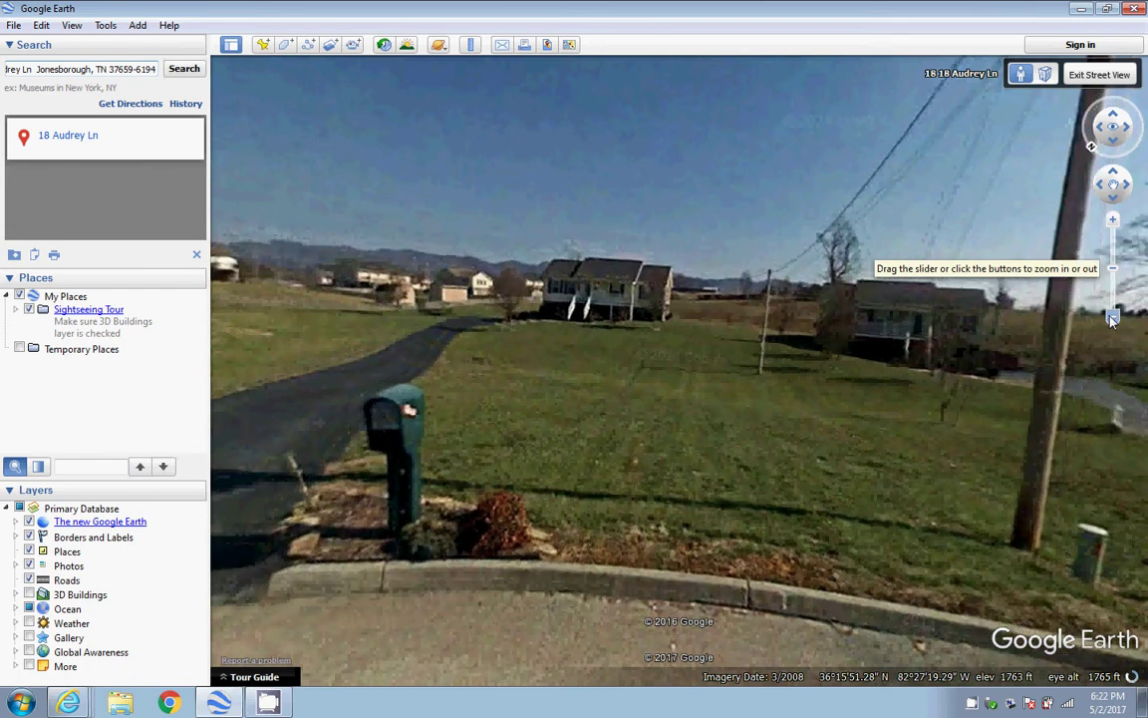
pyautogui.click(1114, 120)
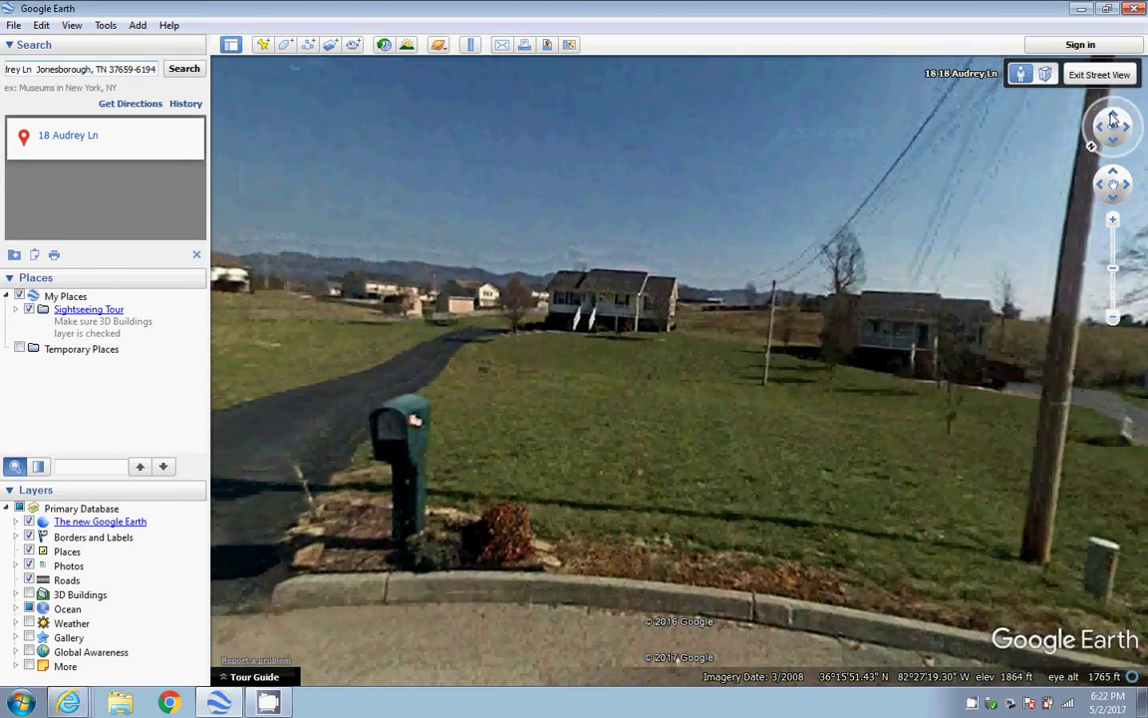
pyautogui.click(1114, 120)
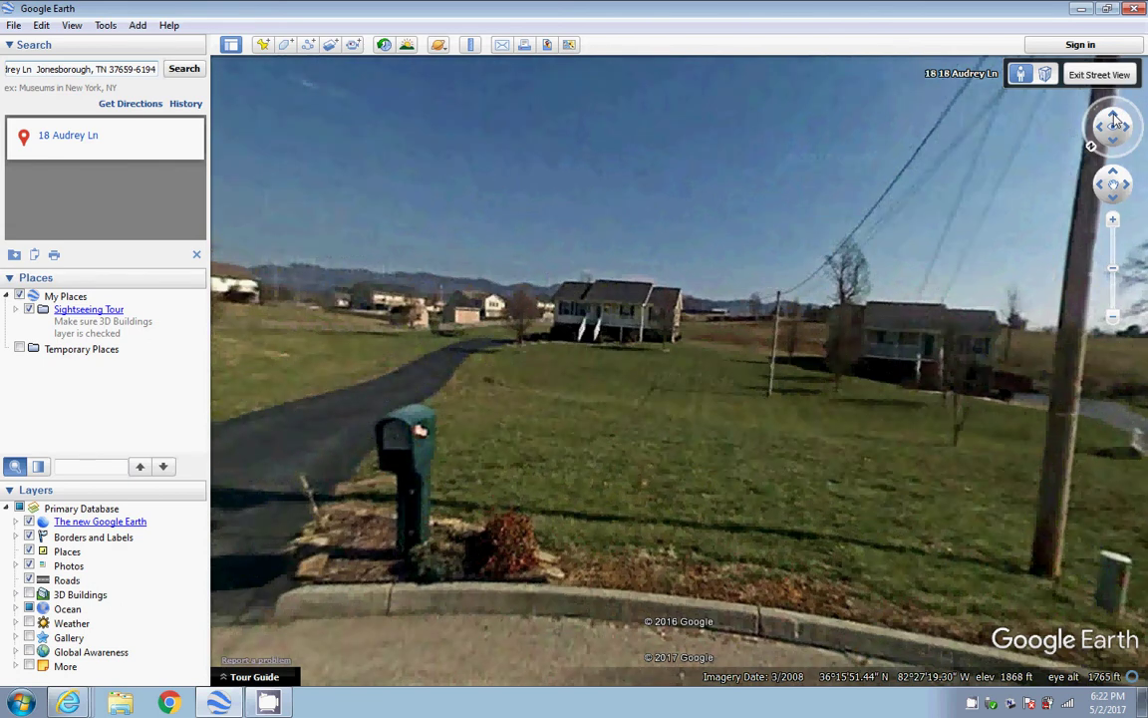
pyautogui.click(1114, 119)
pyautogui.click(1114, 120)
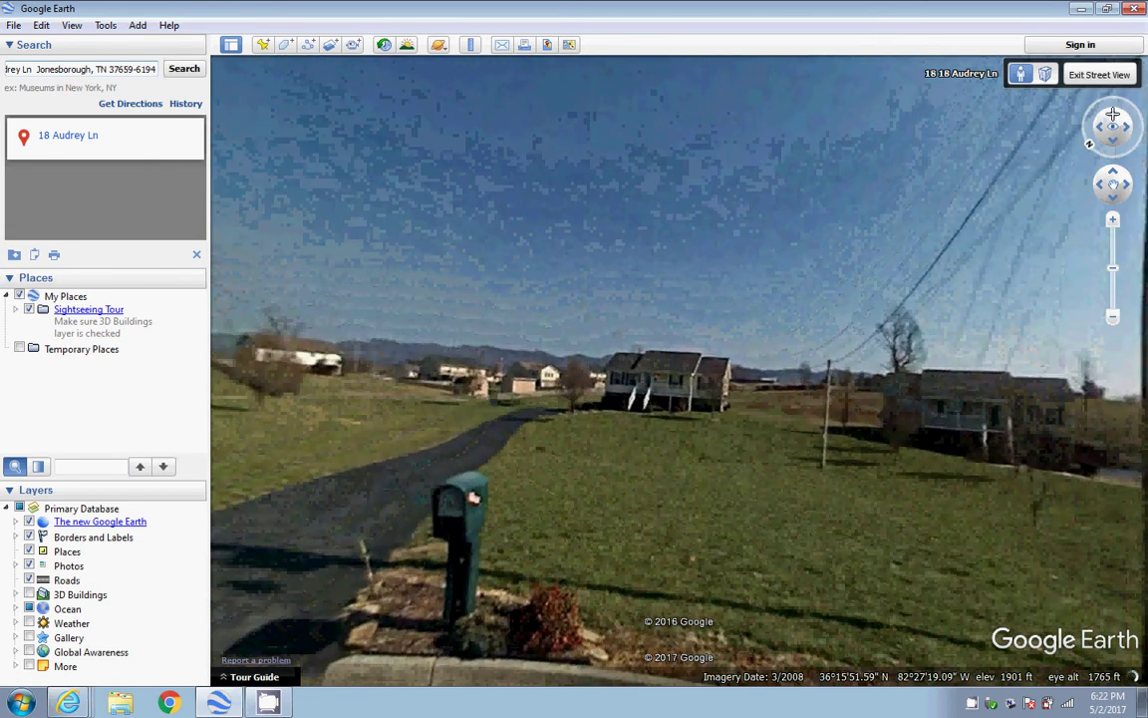
# Zoom in repeatedly until the subject house fills the centre of the view
pyautogui.click(1113, 220)
pyautogui.click(1114, 220)
pyautogui.click(1113, 221)
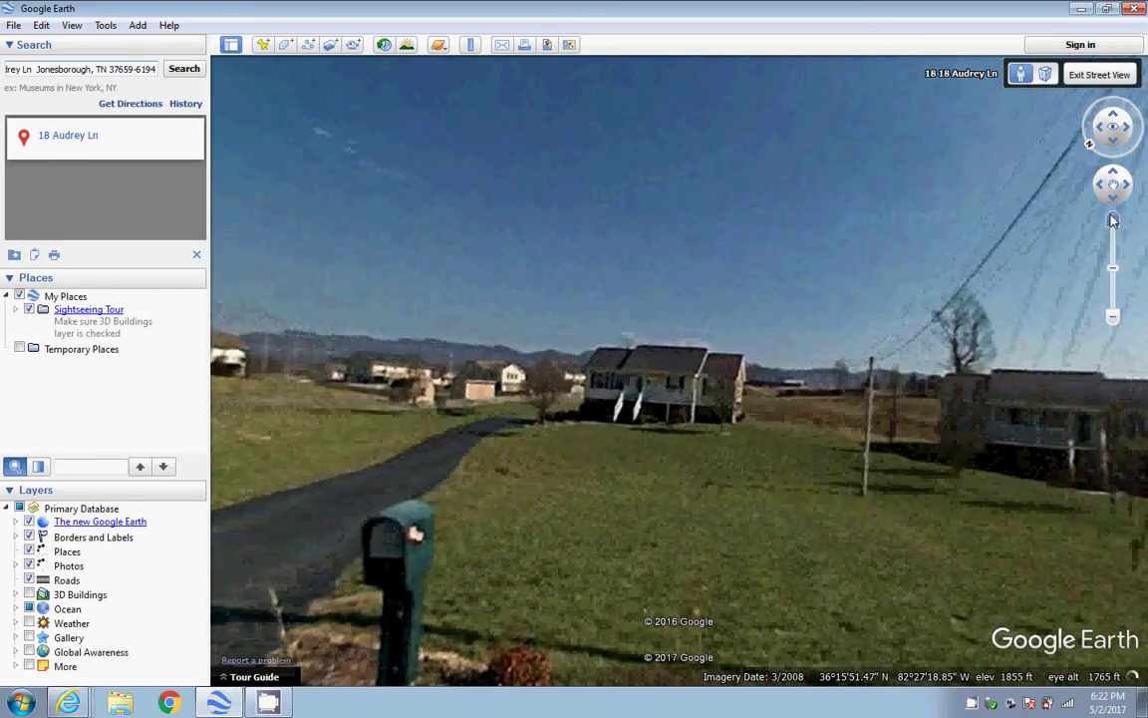
pyautogui.click(1113, 220)
pyautogui.click(1113, 220)
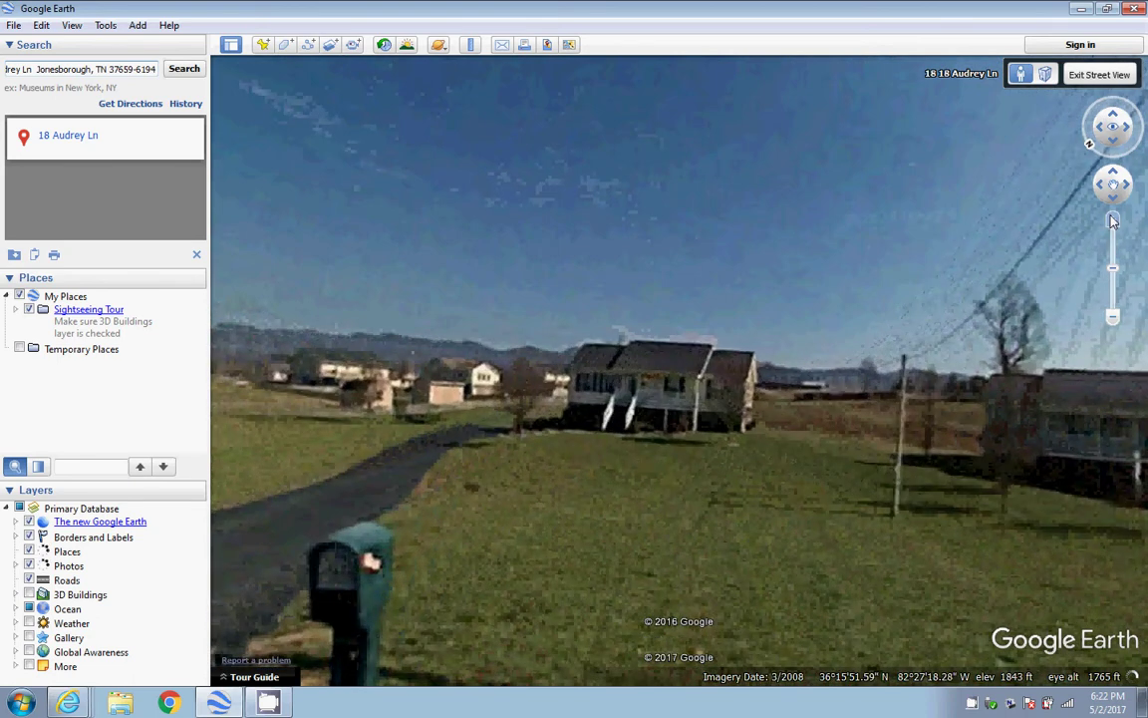
pyautogui.click(1113, 221)
pyautogui.click(1114, 220)
pyautogui.click(1113, 220)
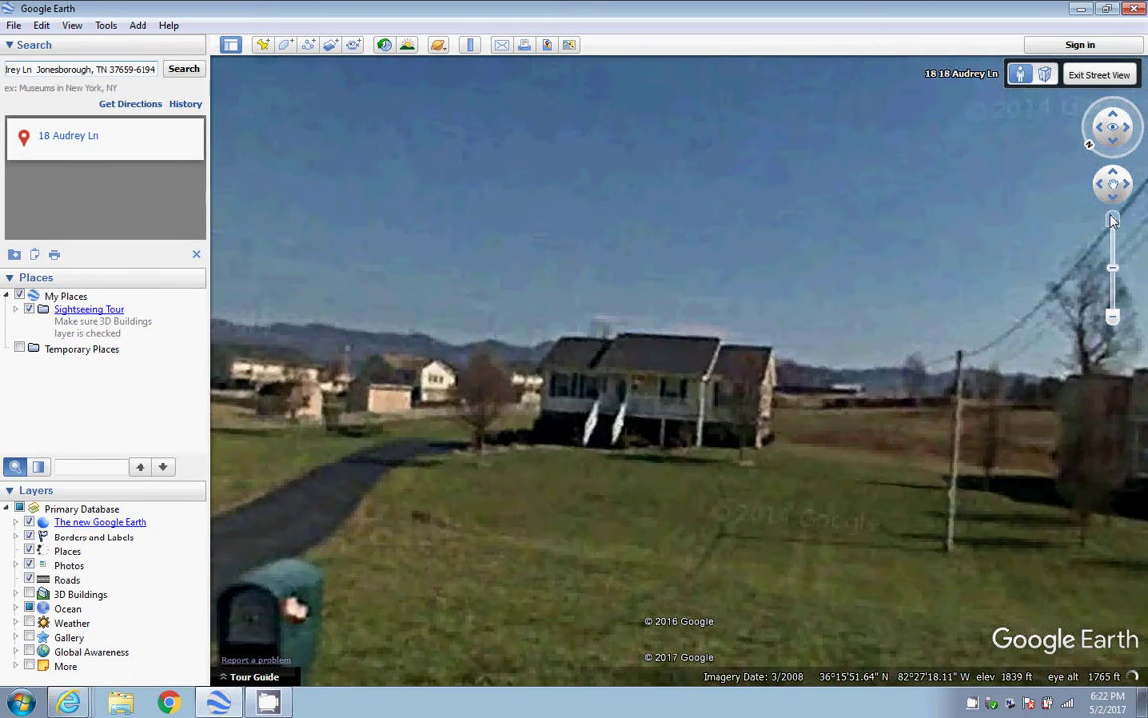
pyautogui.click(1114, 221)
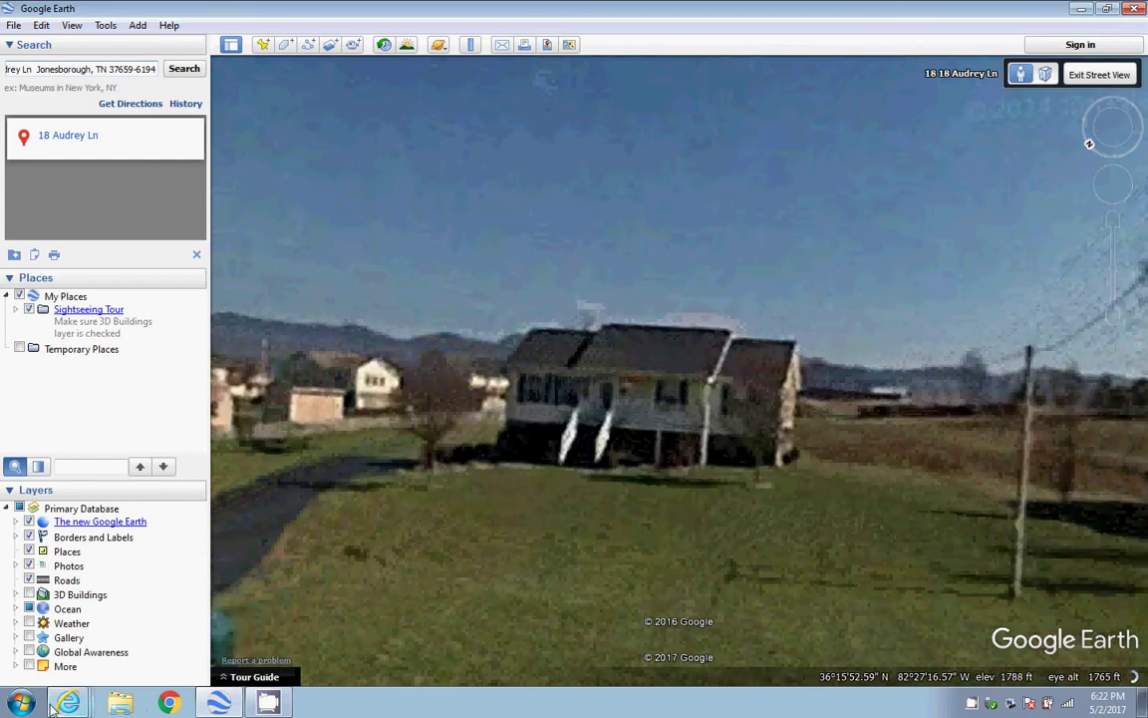
pyautogui.moveTo(66, 702)
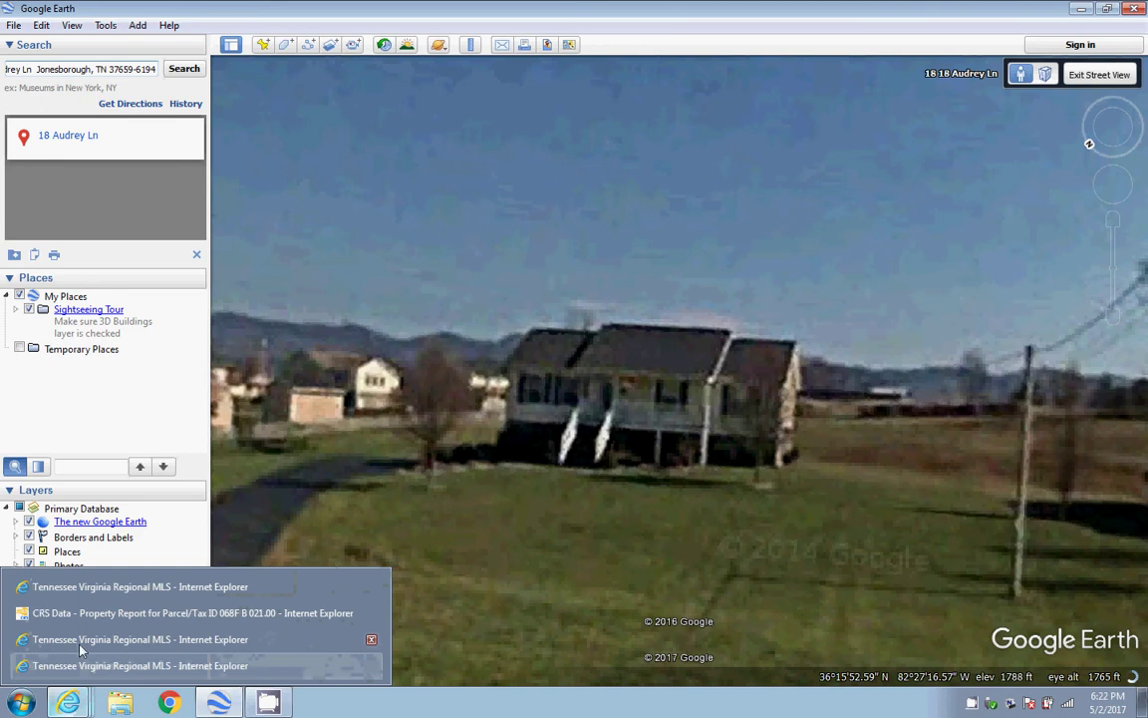
pyautogui.click(77, 592)
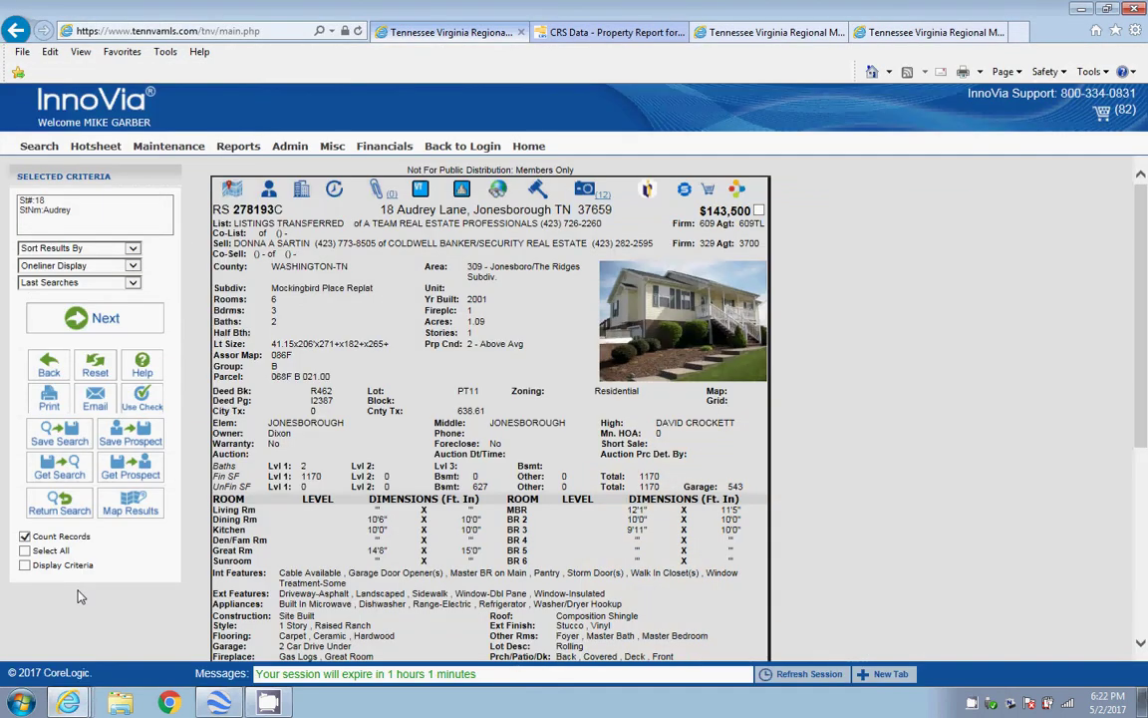
pyautogui.click(909, 37)
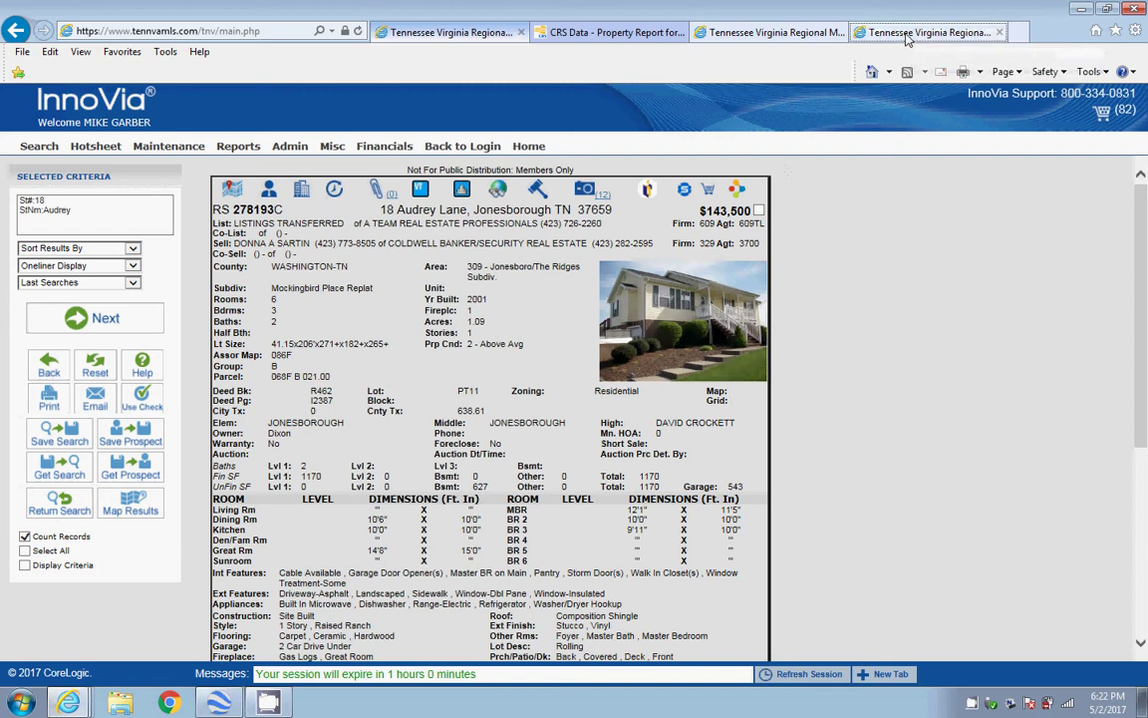
pyautogui.click(776, 36)
pyautogui.click(478, 34)
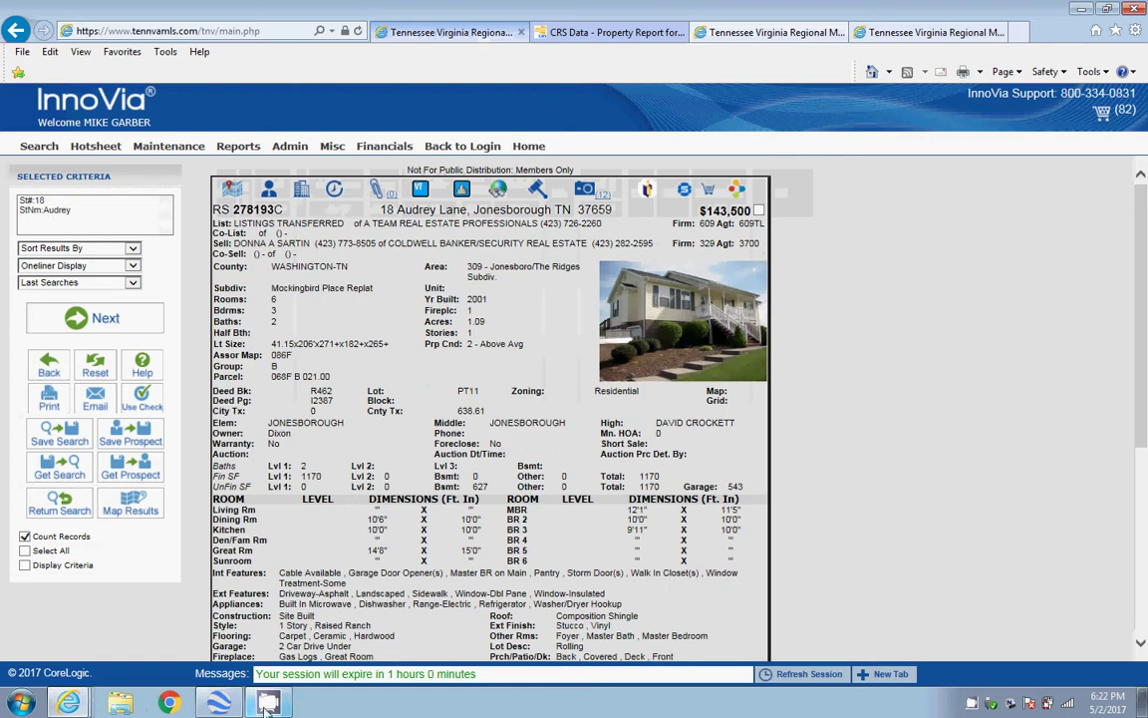
pyautogui.click(218, 706)
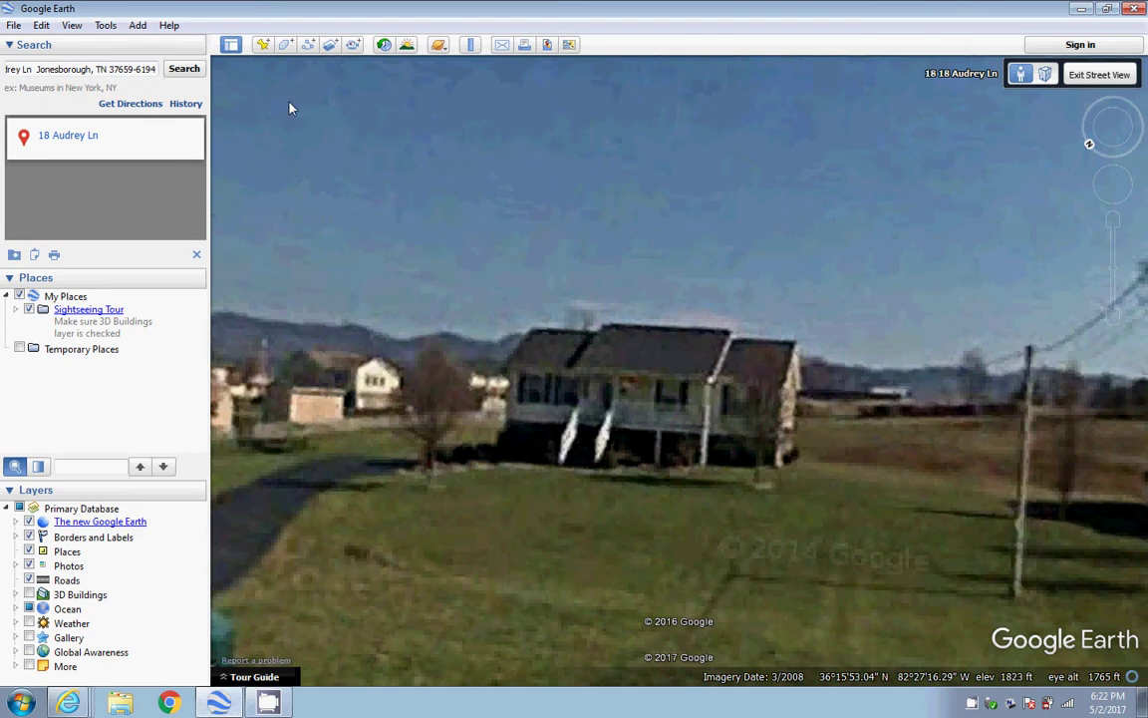
pyautogui.click(13, 28)
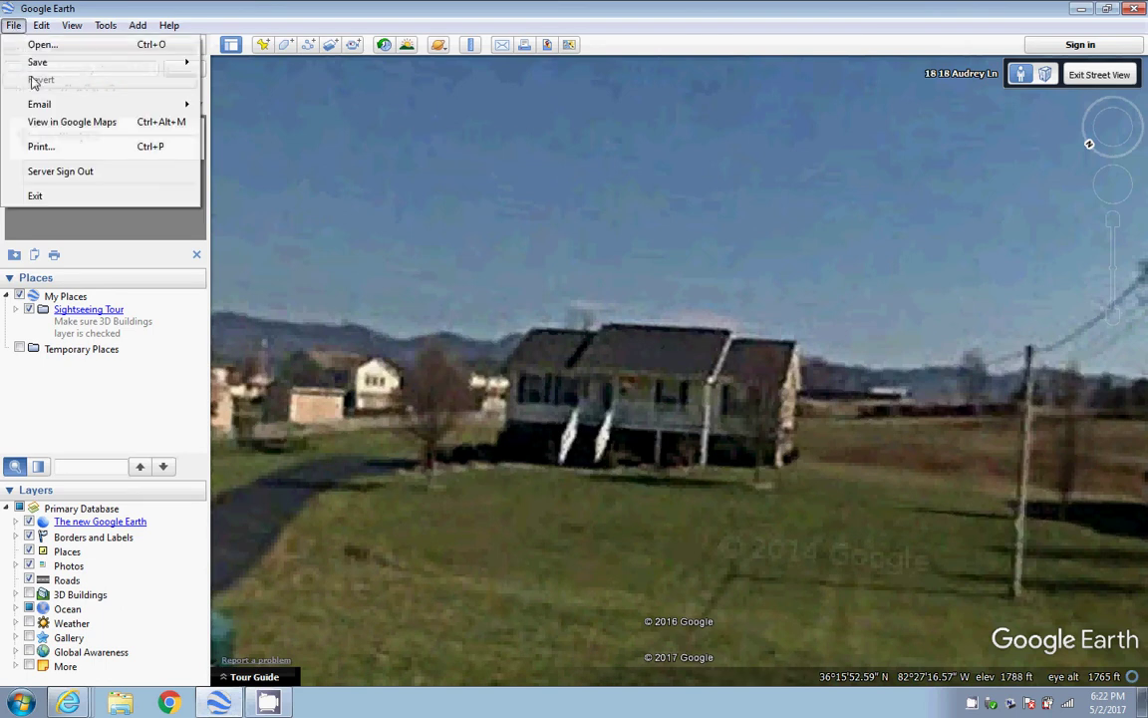
pyautogui.moveTo(38, 63)
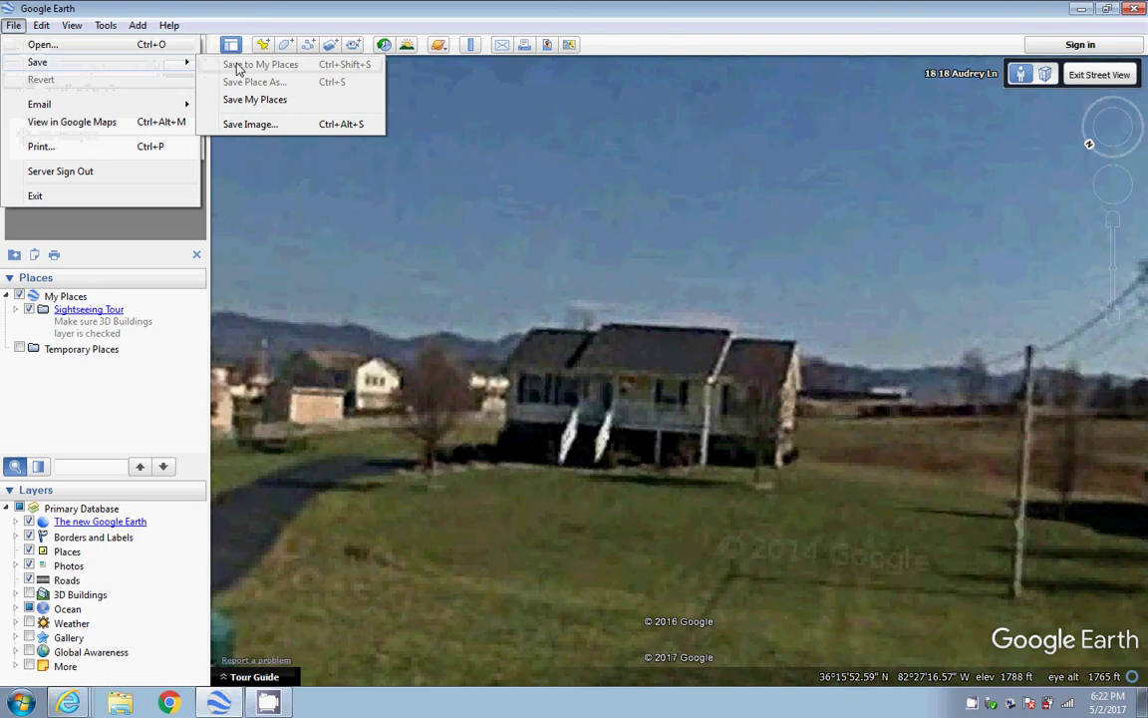
pyautogui.click(244, 124)
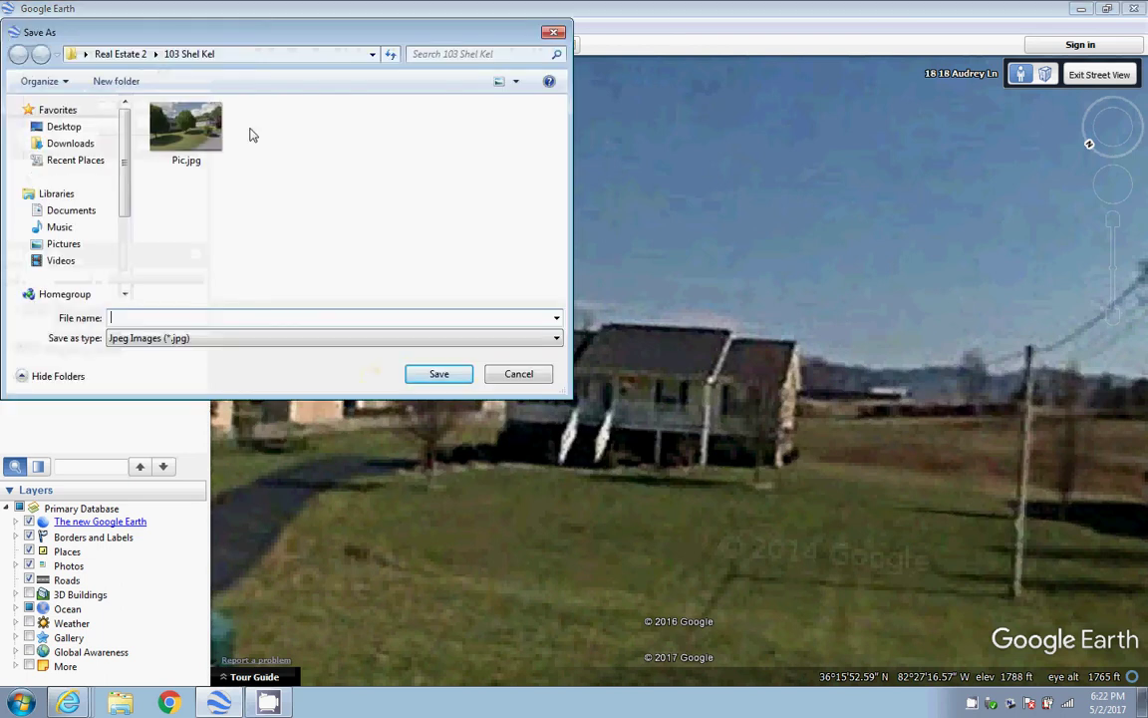
pyautogui.click(120, 55)
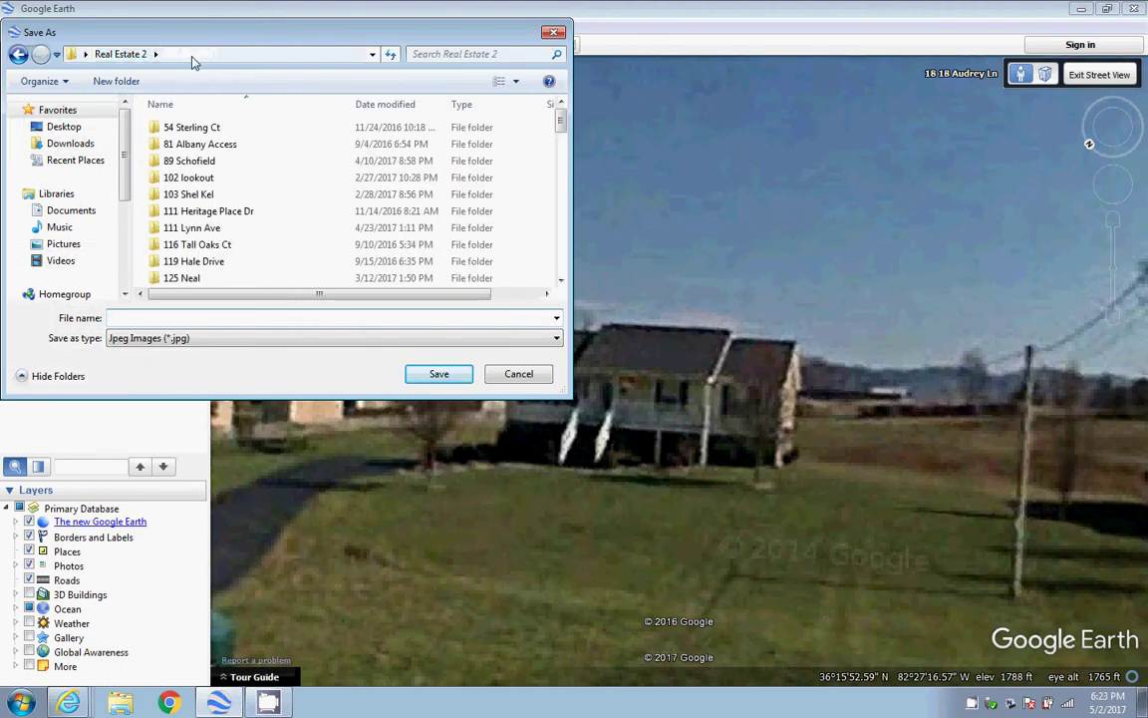
pyautogui.click(117, 82)
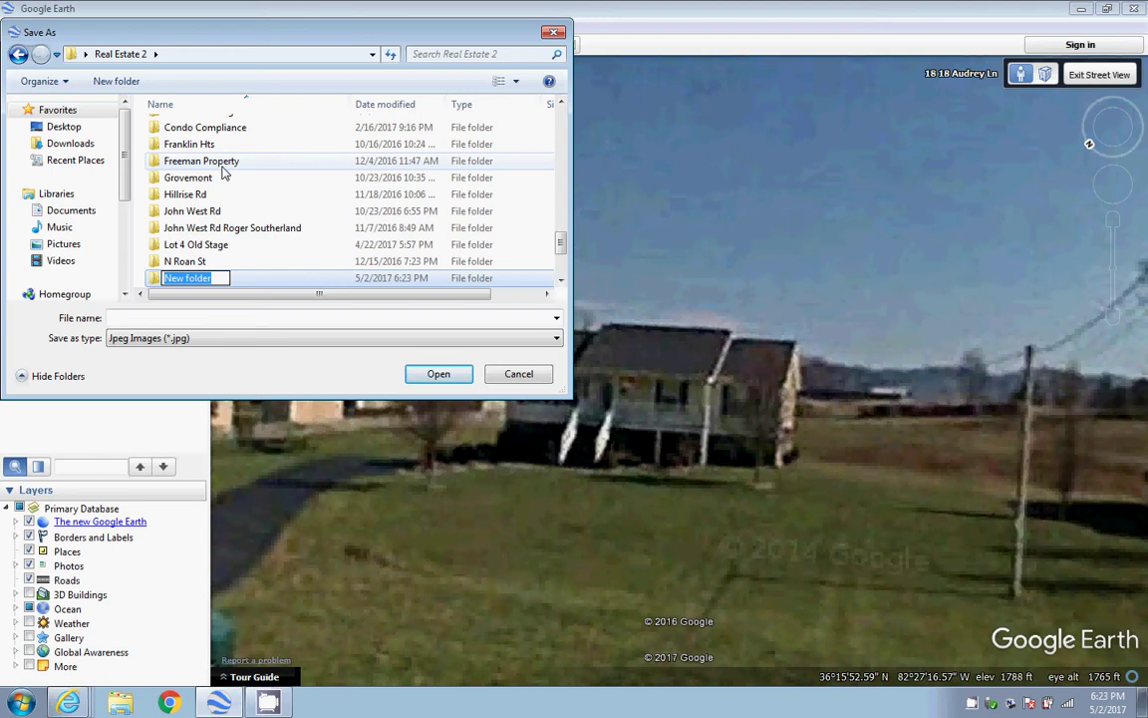
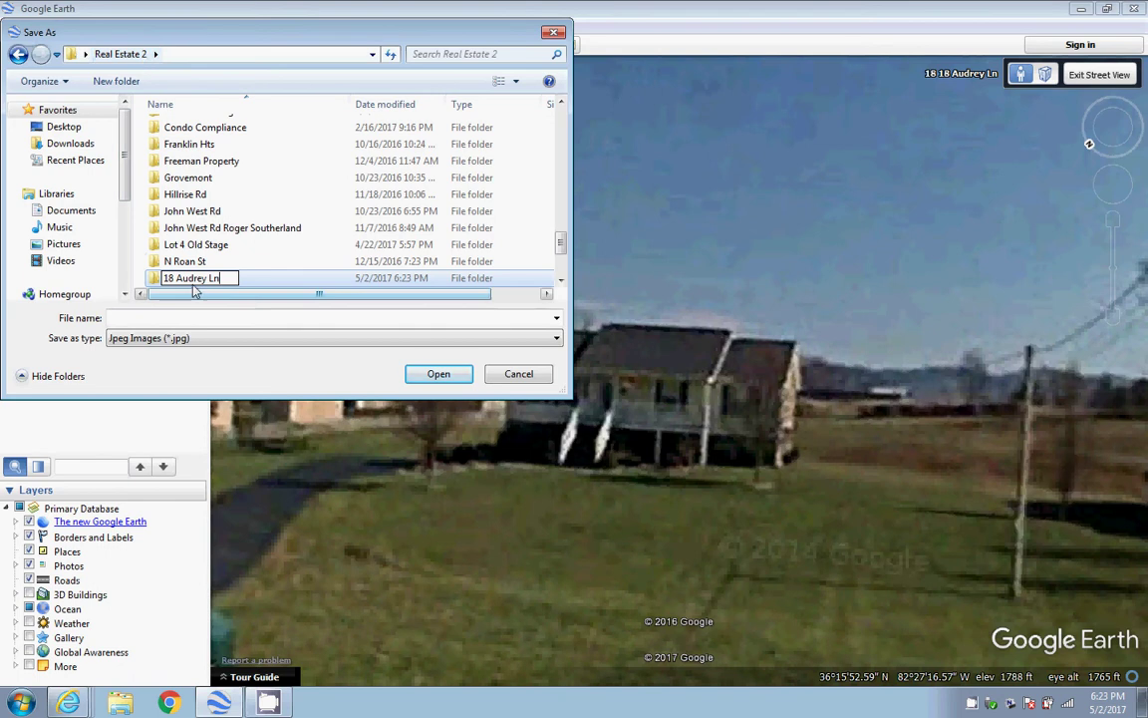
pyautogui.click(451, 374)
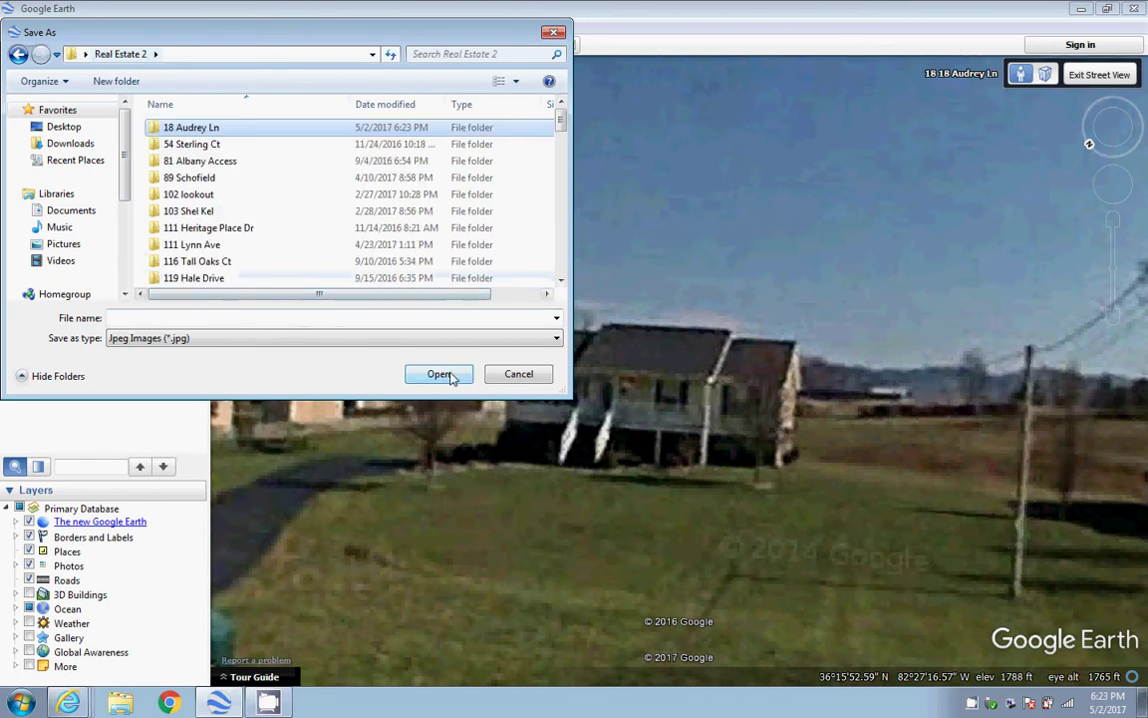
pyautogui.click(451, 375)
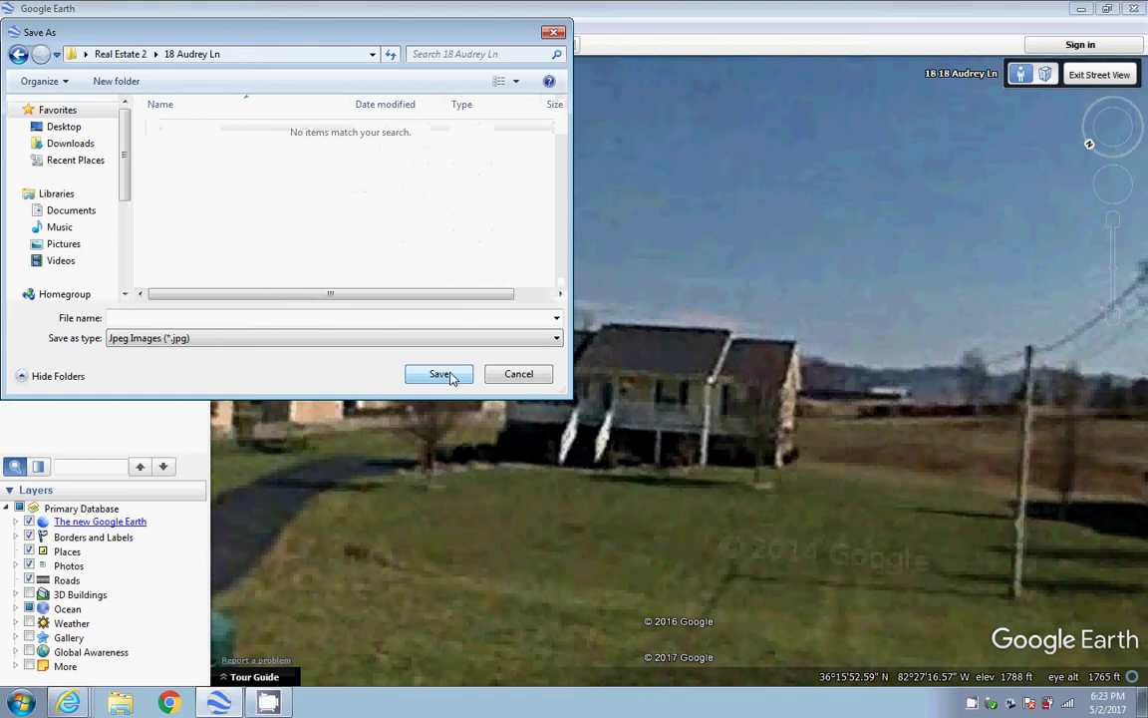
pyautogui.click(180, 317)
pyautogui.write('1')
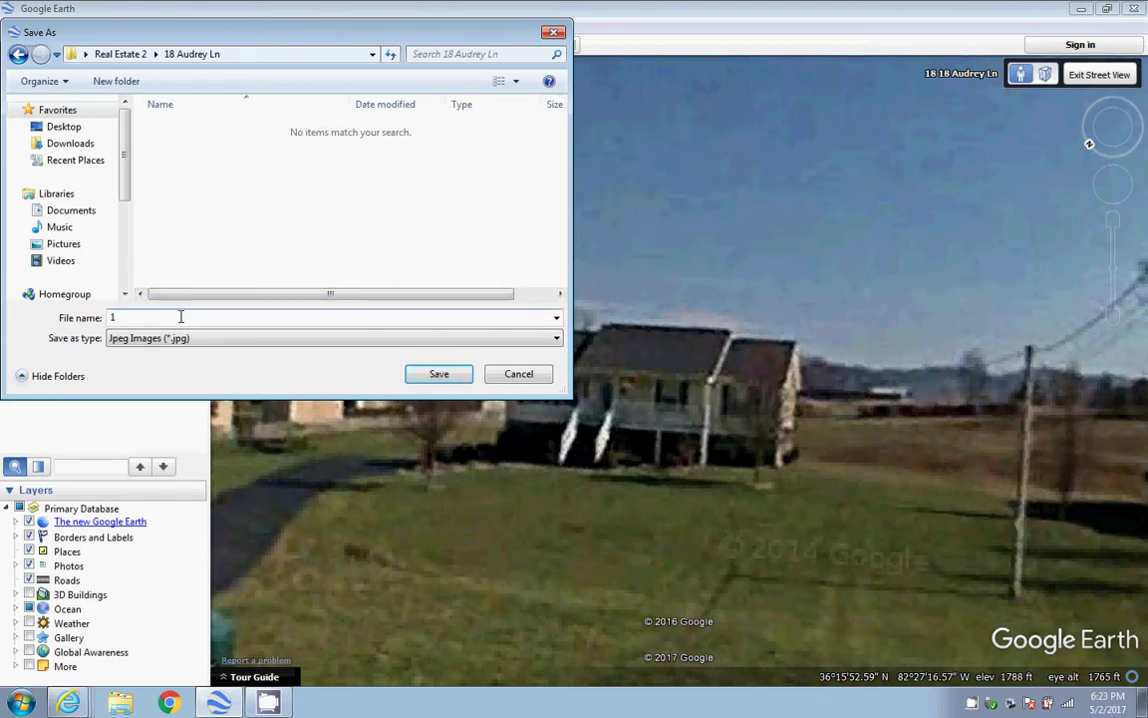
pyautogui.write('icture')
pyautogui.click(438, 376)
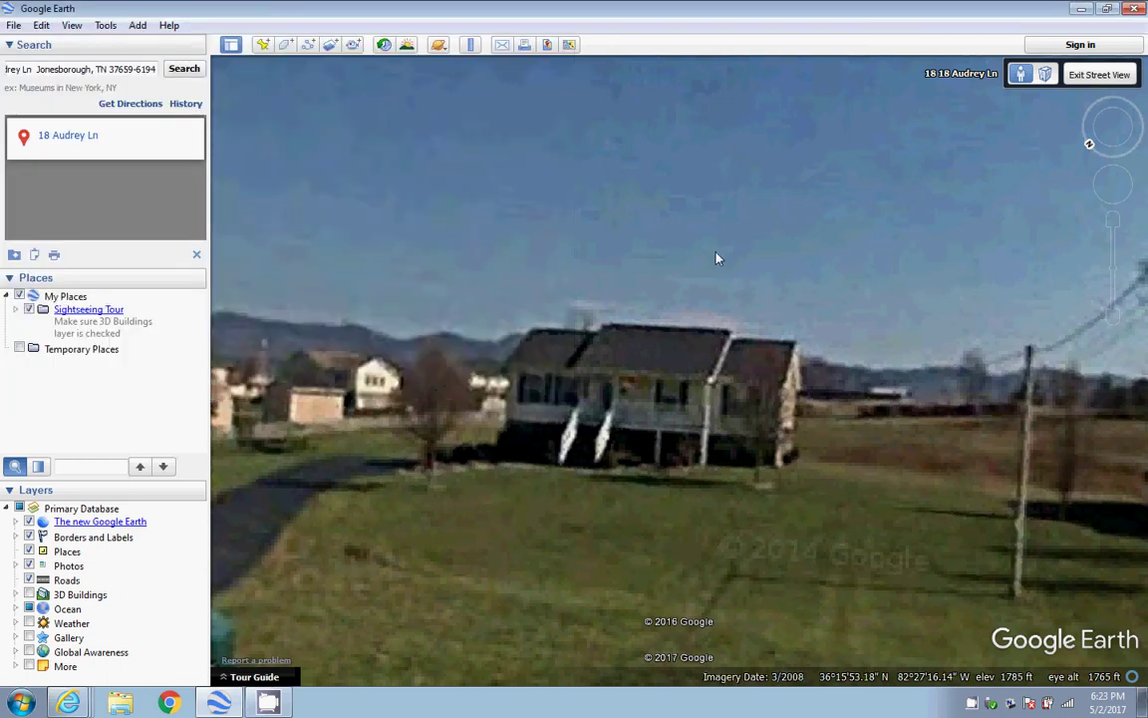
pyautogui.hotkey('alt', 'Tab')
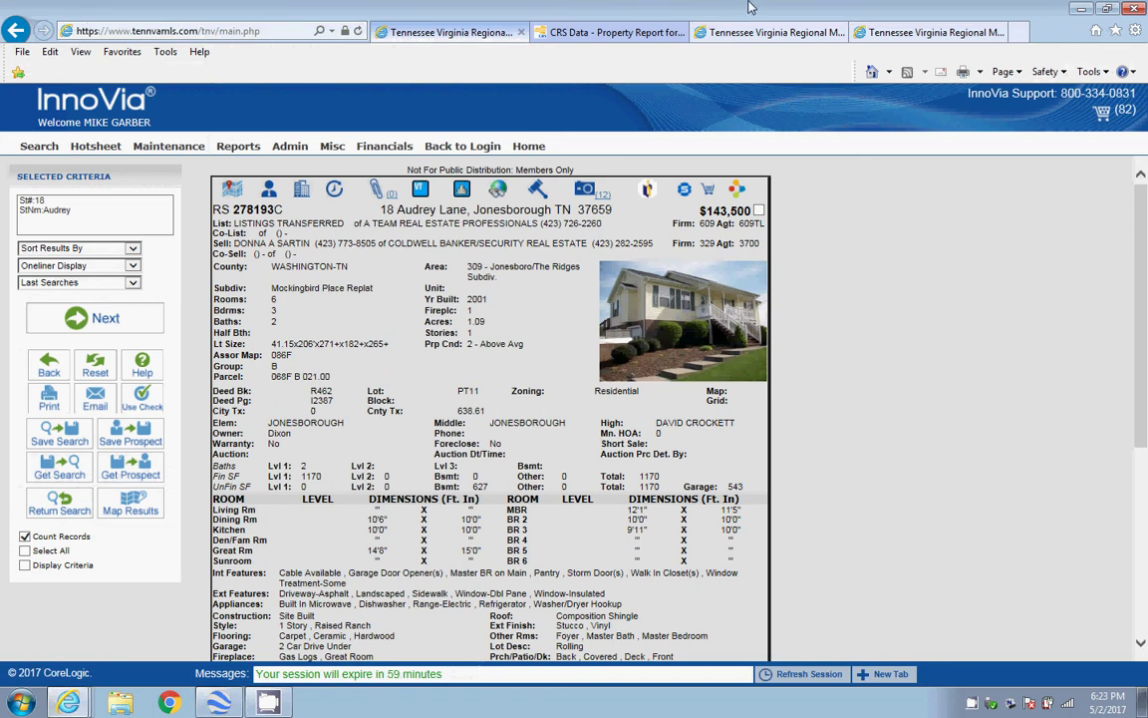
pyautogui.click(867, 32)
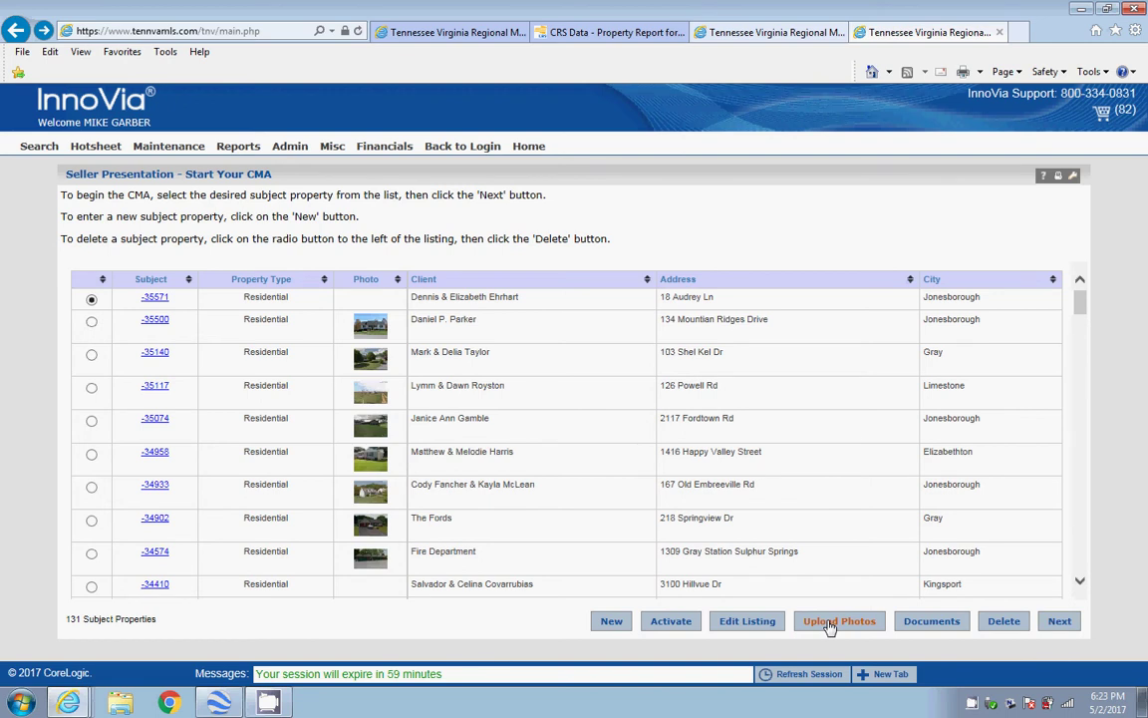
pyautogui.click(829, 625)
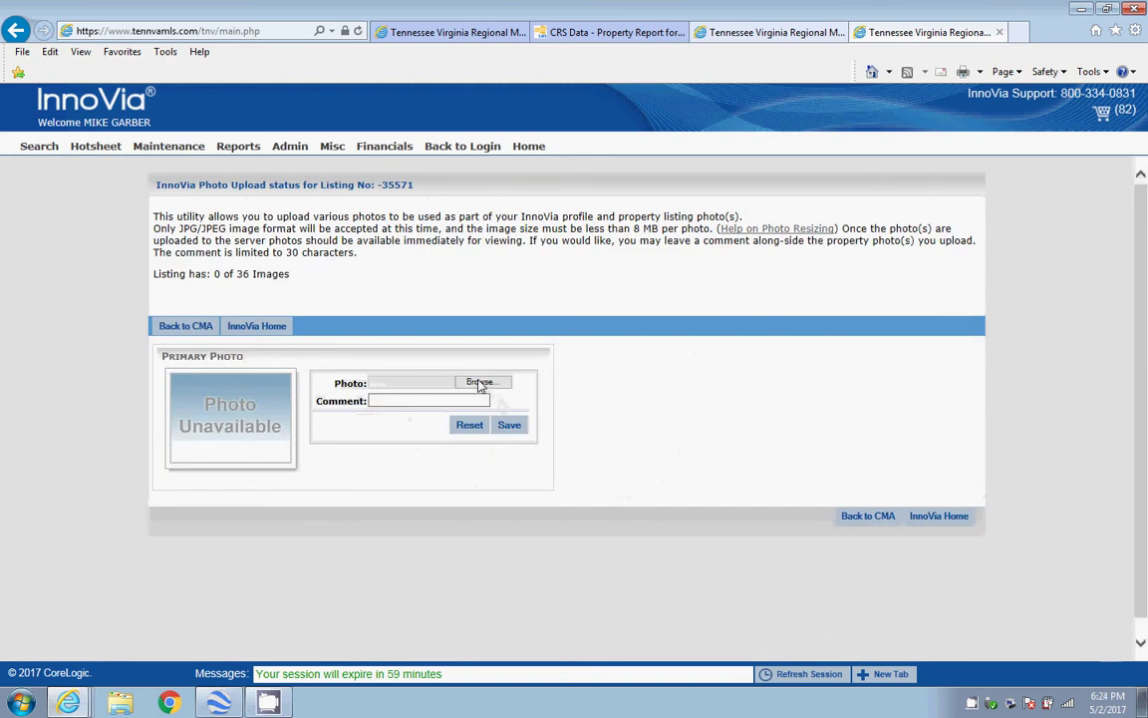
pyautogui.click(479, 382)
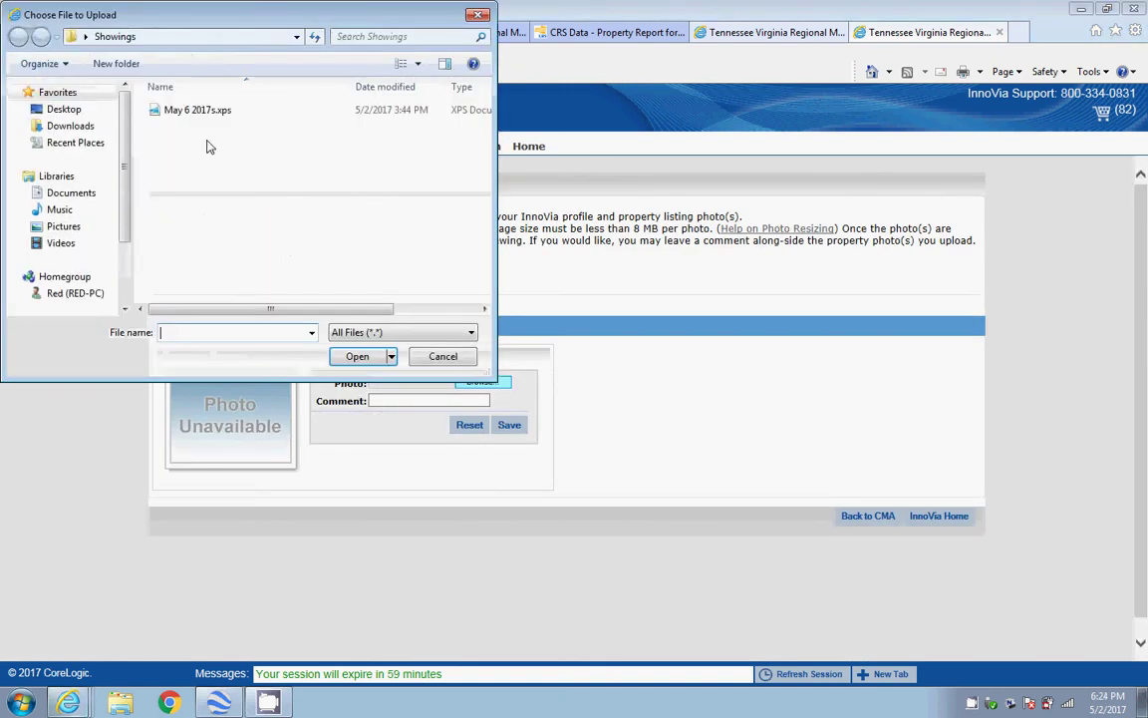
pyautogui.click(75, 116)
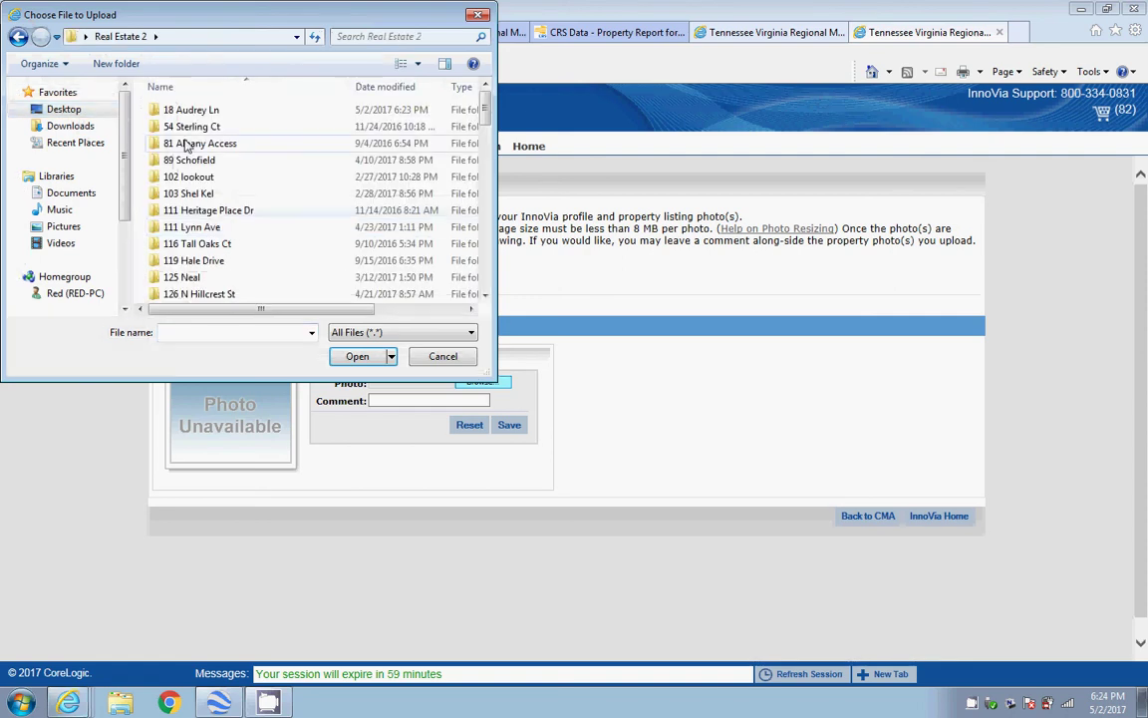
pyautogui.doubleClick(170, 108)
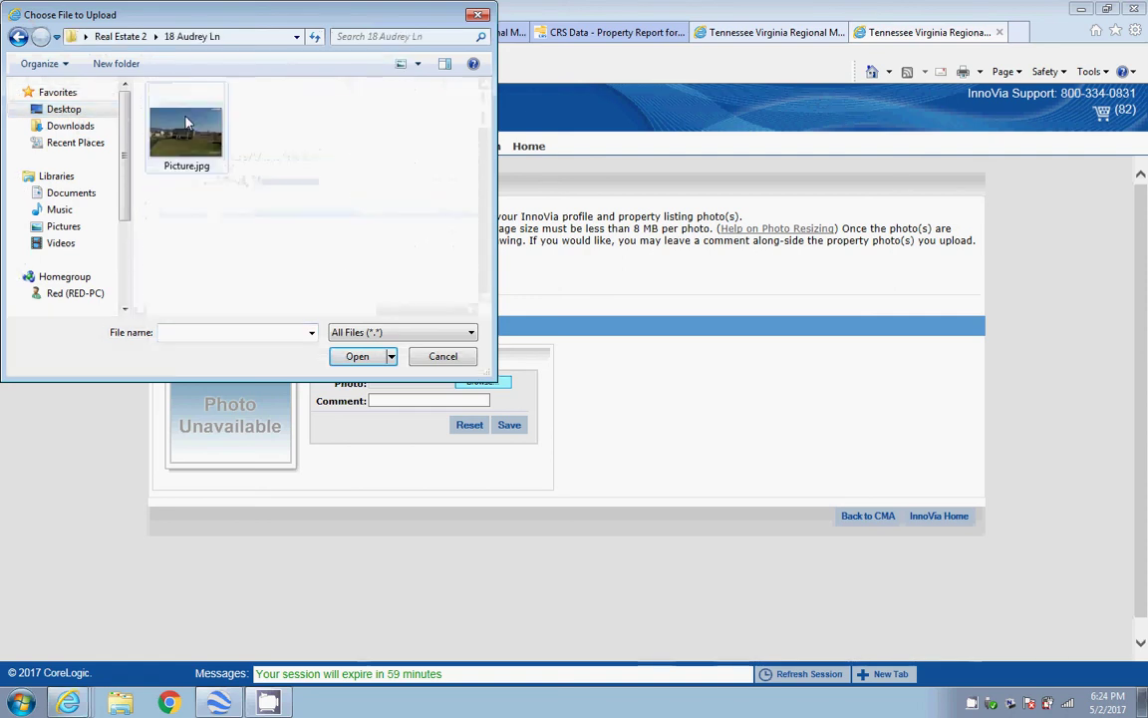
pyautogui.click(194, 146)
pyautogui.click(356, 356)
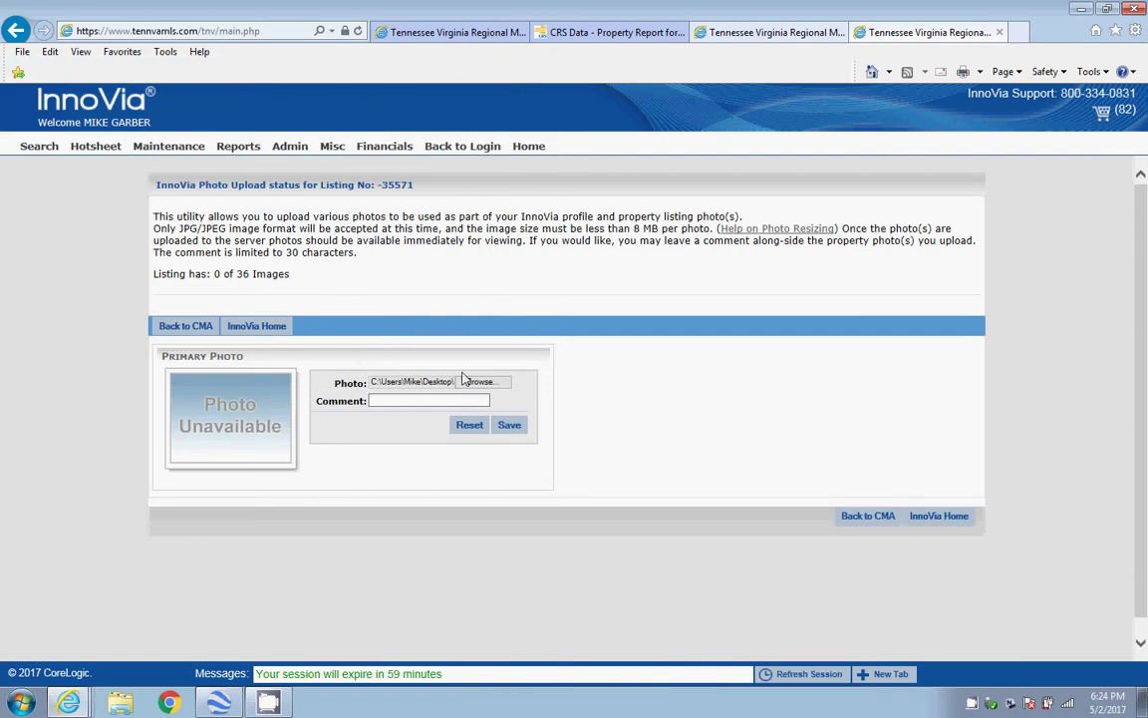
pyautogui.click(509, 425)
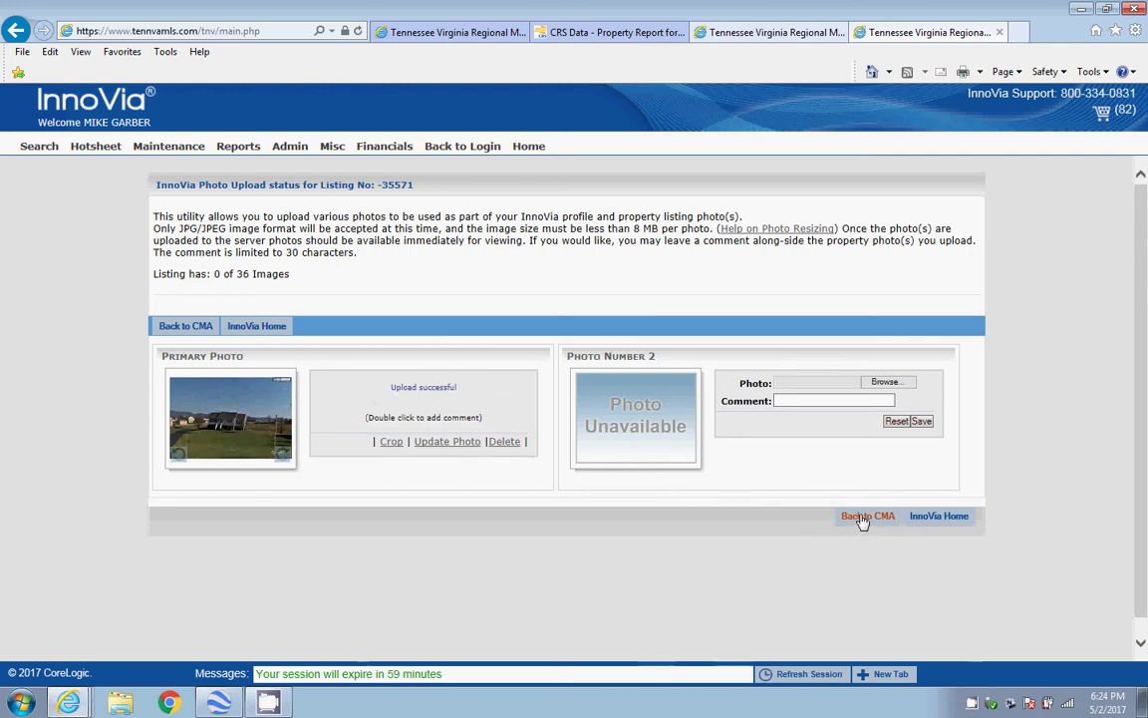
pyautogui.click(863, 518)
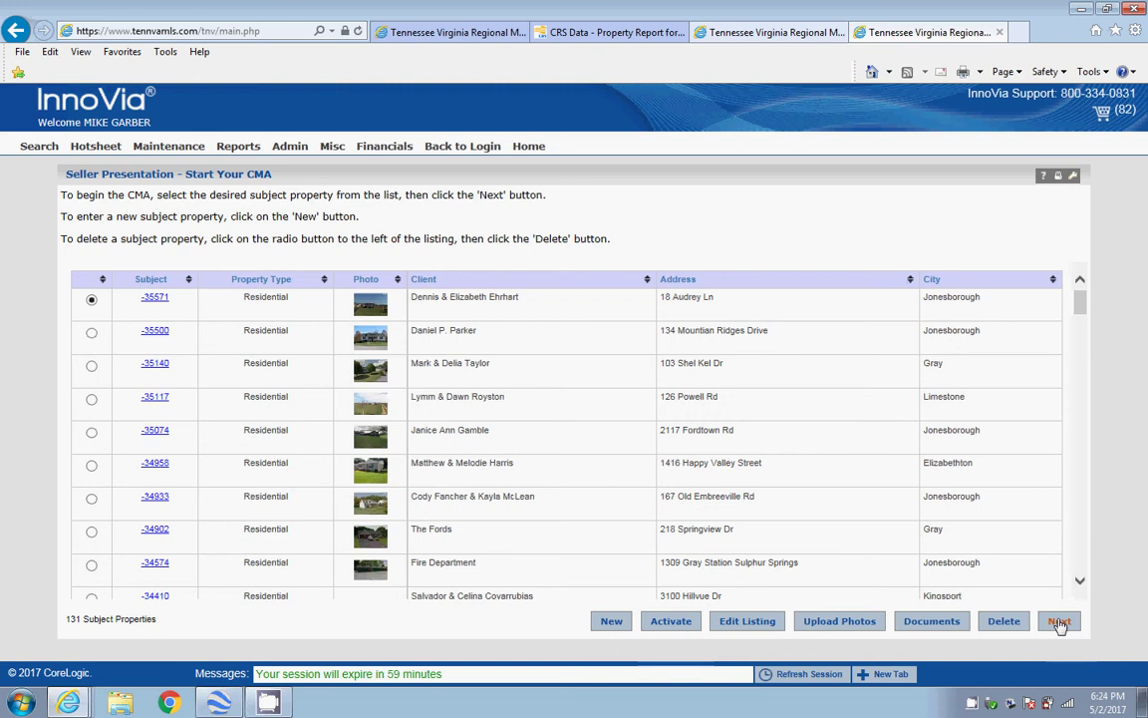
pyautogui.click(1060, 622)
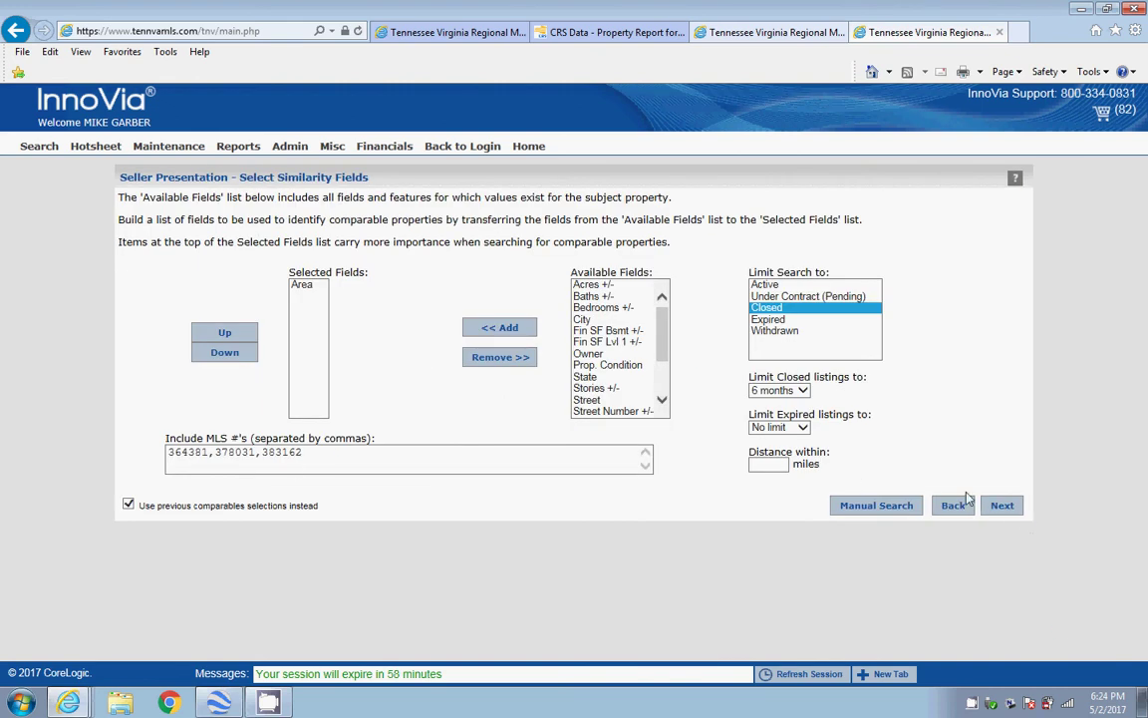
pyautogui.click(1002, 506)
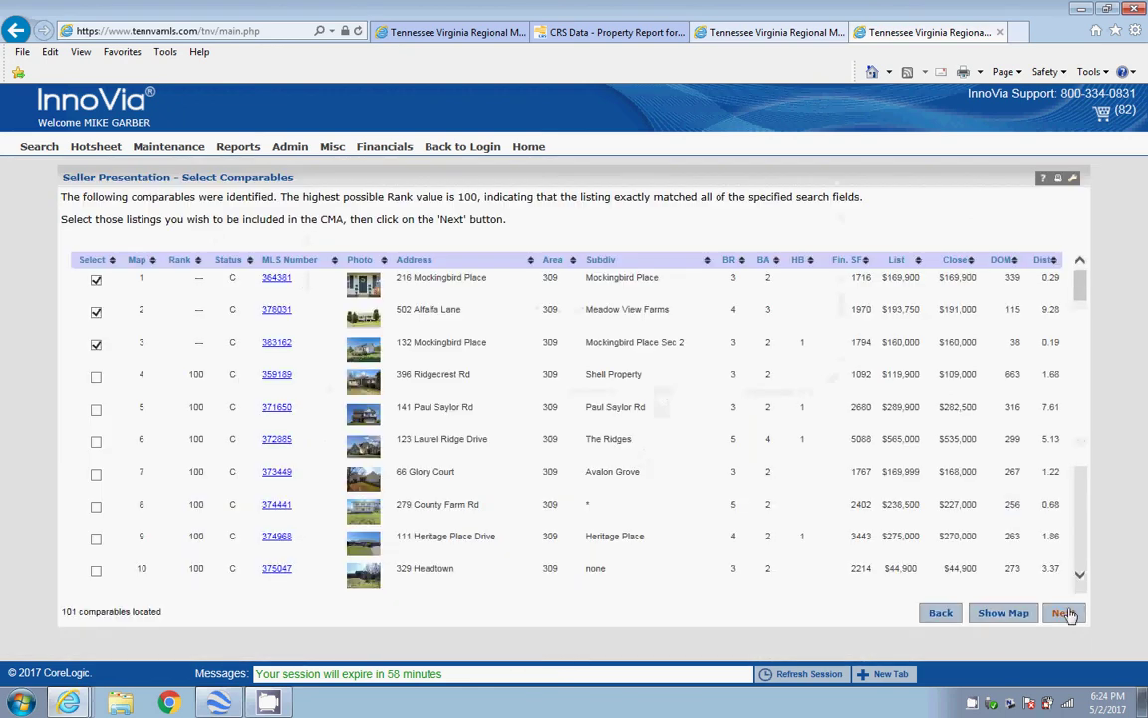
pyautogui.click(1067, 613)
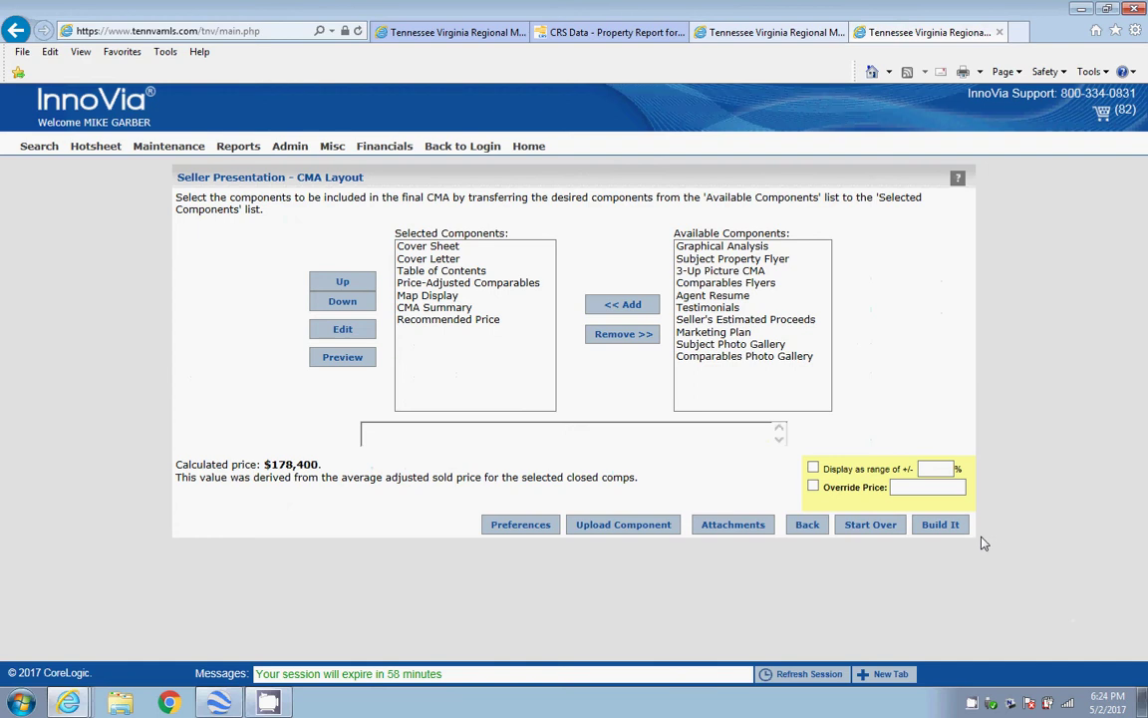
pyautogui.click(952, 530)
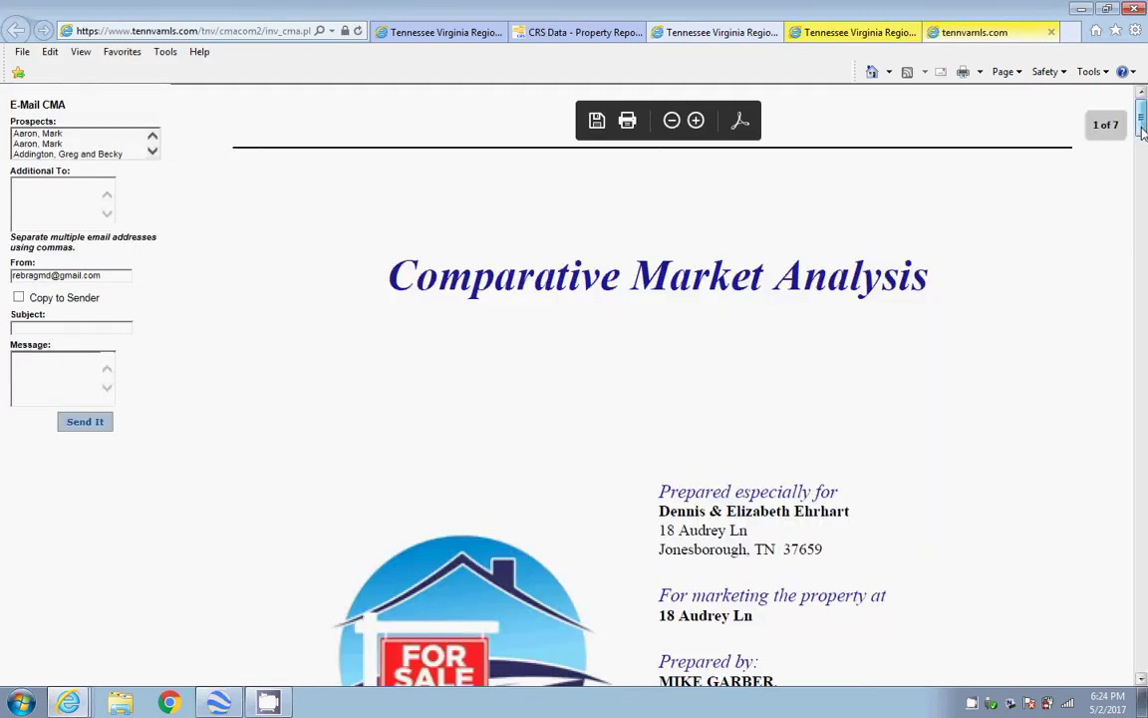
pyautogui.moveTo(1142, 125); pyautogui.dragTo(1143, 365)
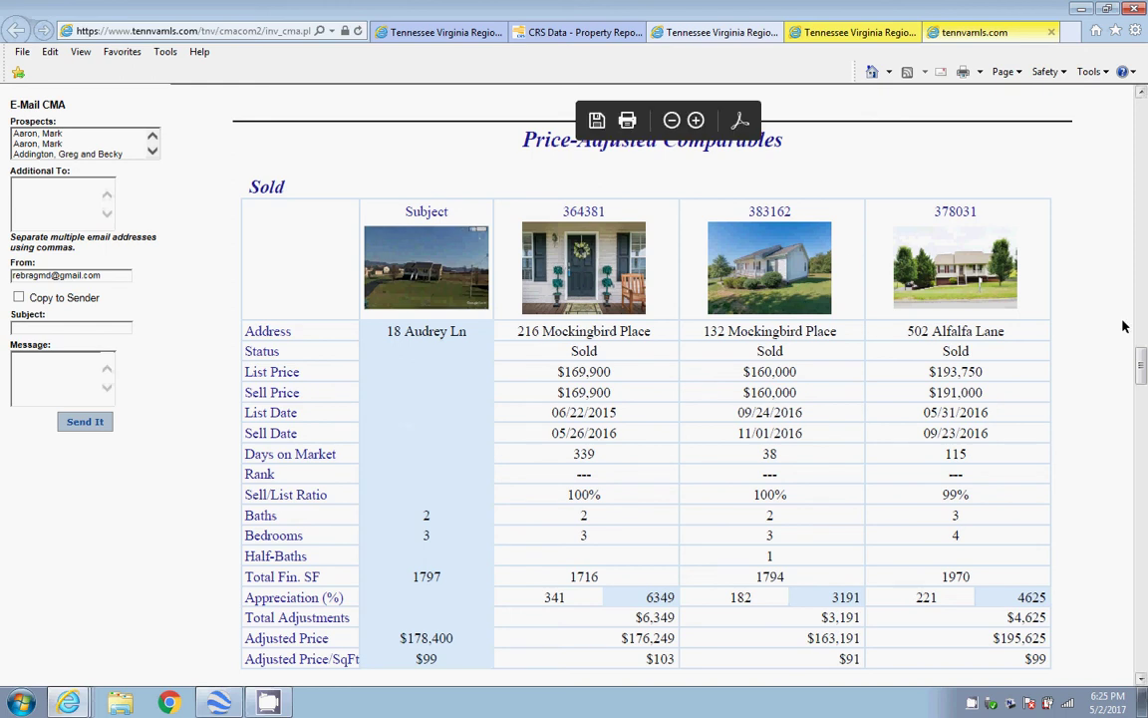
pyautogui.moveTo(1142, 367); pyautogui.dragTo(1140, 132)
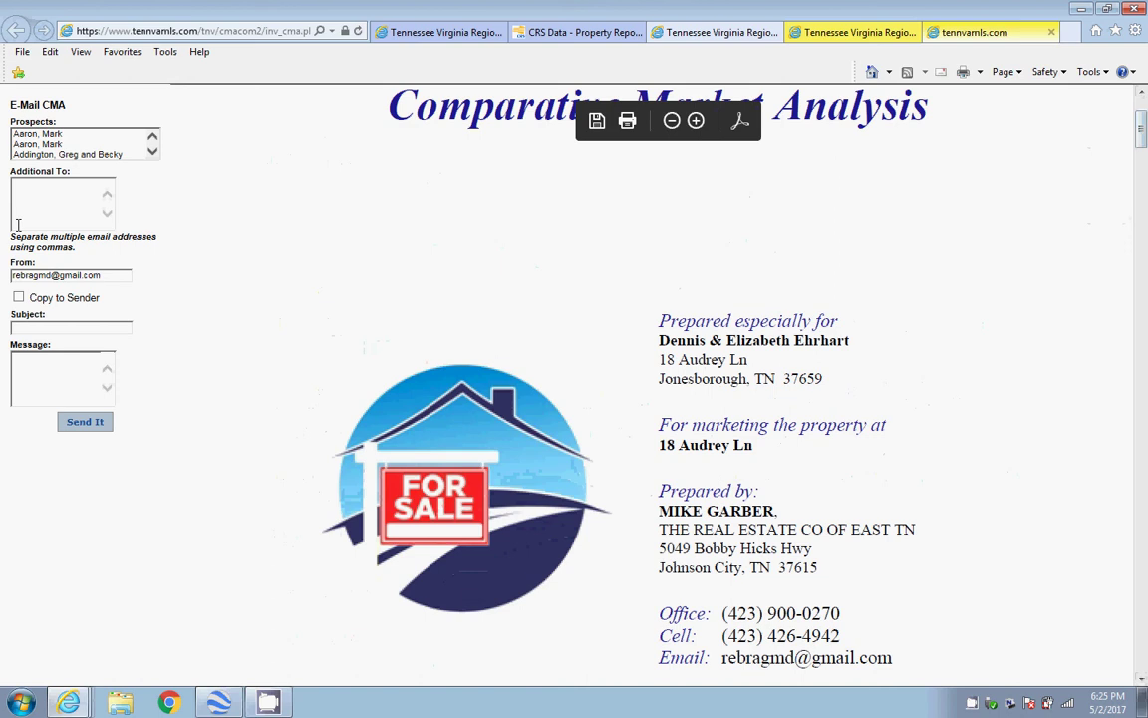
pyautogui.click(47, 145)
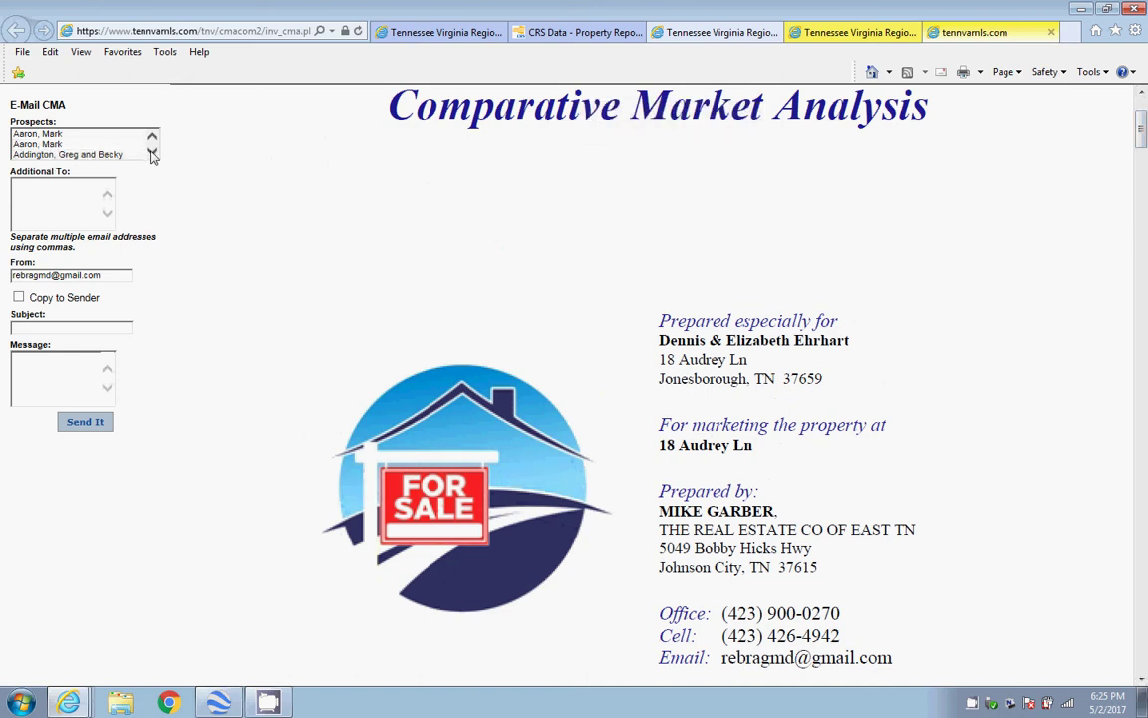
pyautogui.scroll(-5, 152, 152)
pyautogui.click(85, 153)
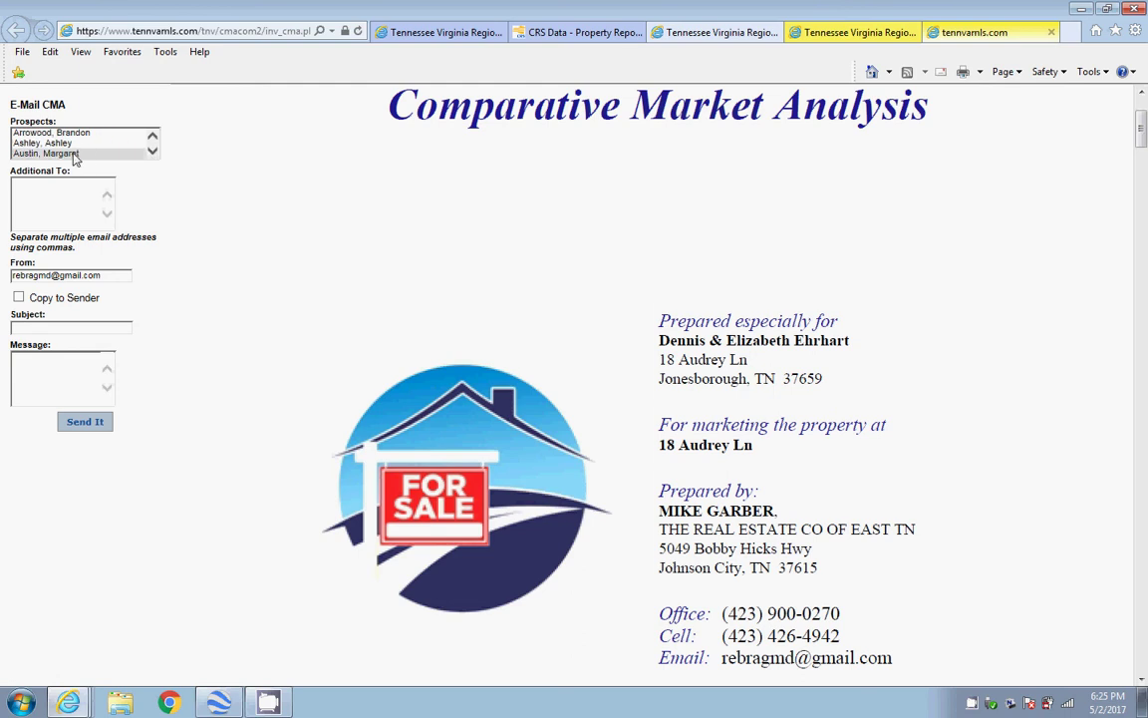
pyautogui.click(26, 202)
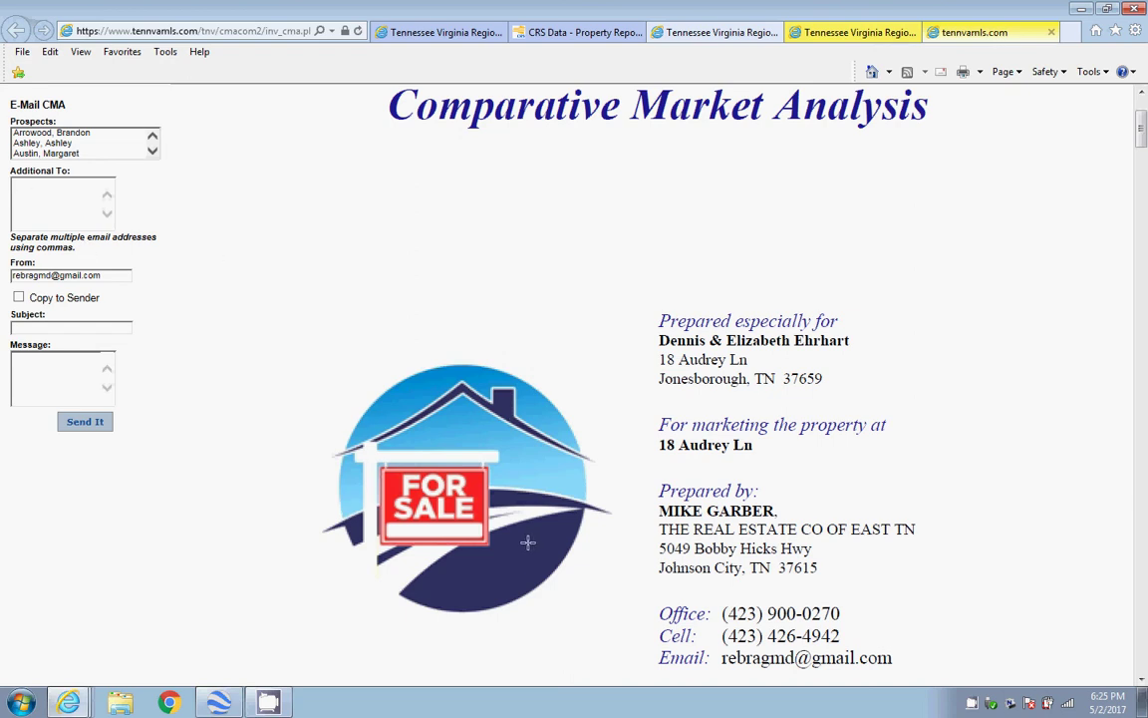
pyautogui.click(589, 377)
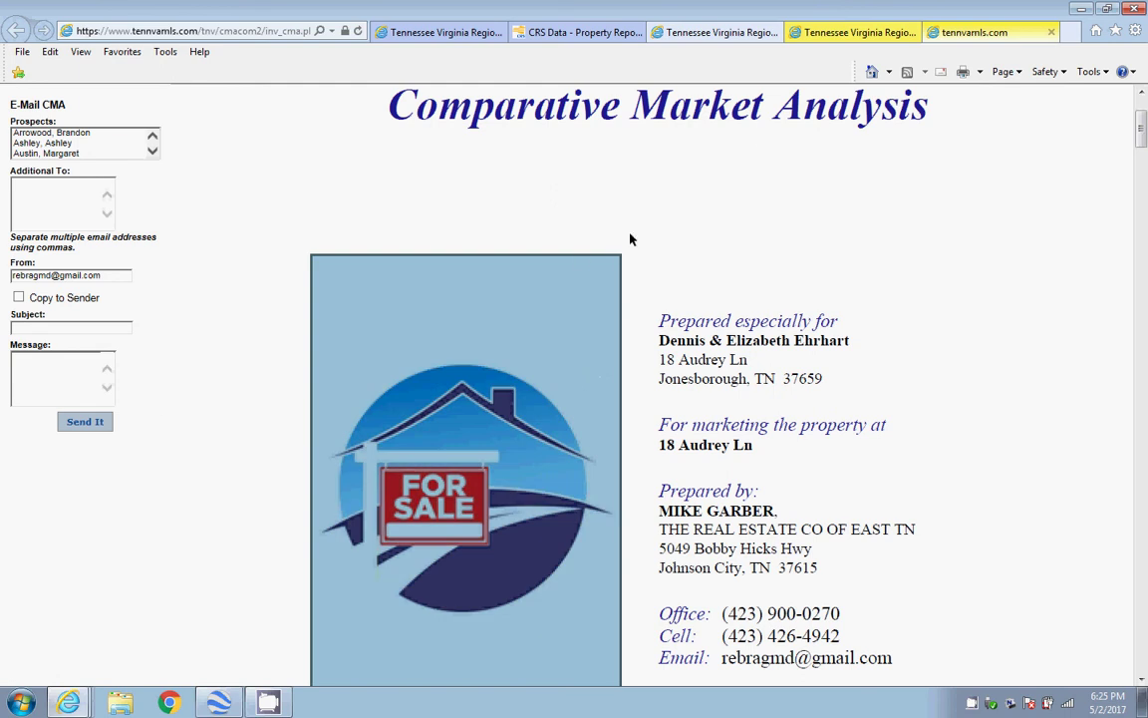
pyautogui.click(820, 179)
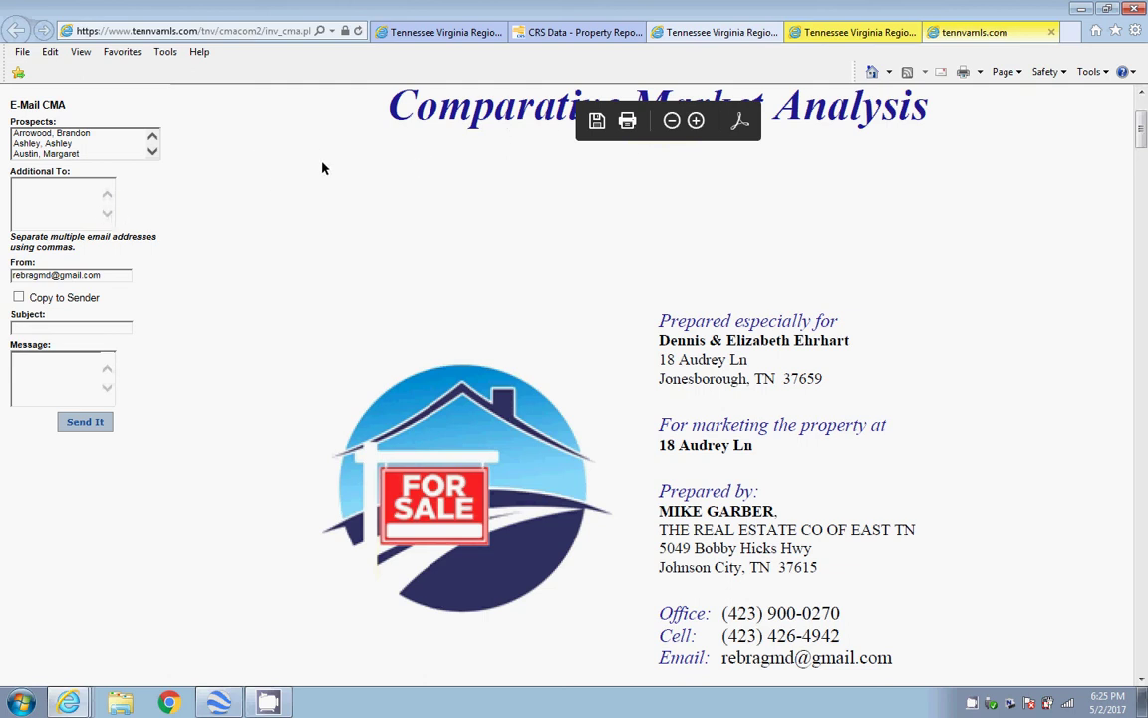
# Print all seven pages of the CMA report, then return to the comparables search results
pyautogui.click(628, 121)
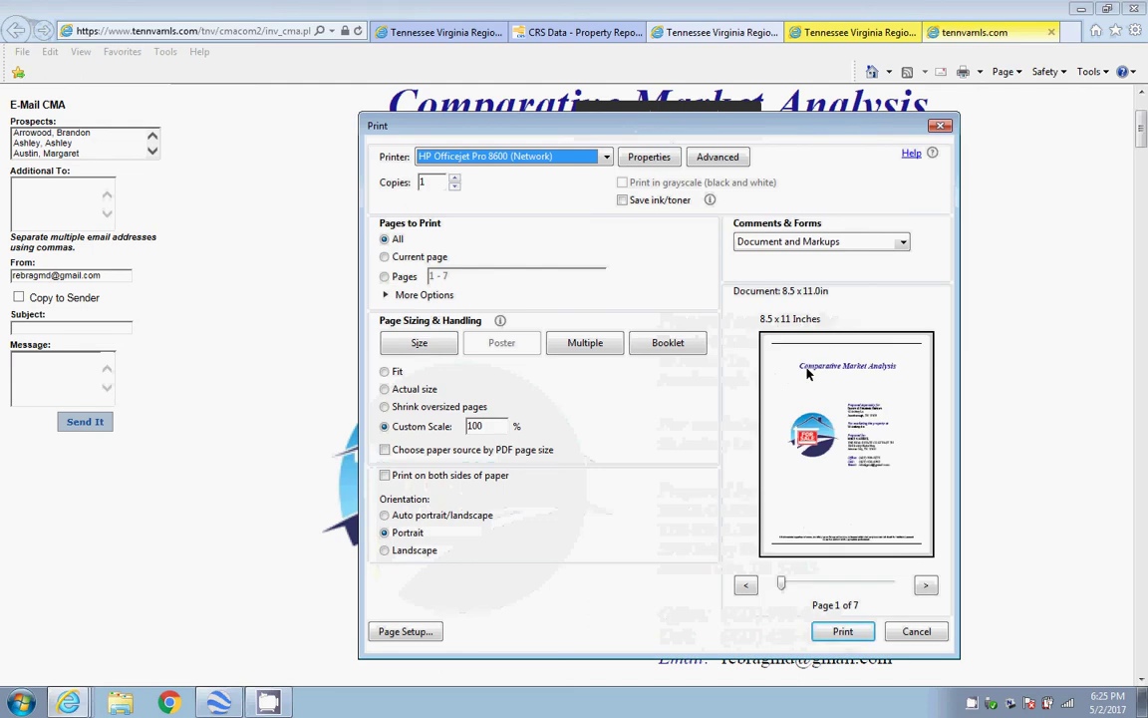
pyautogui.click(926, 586)
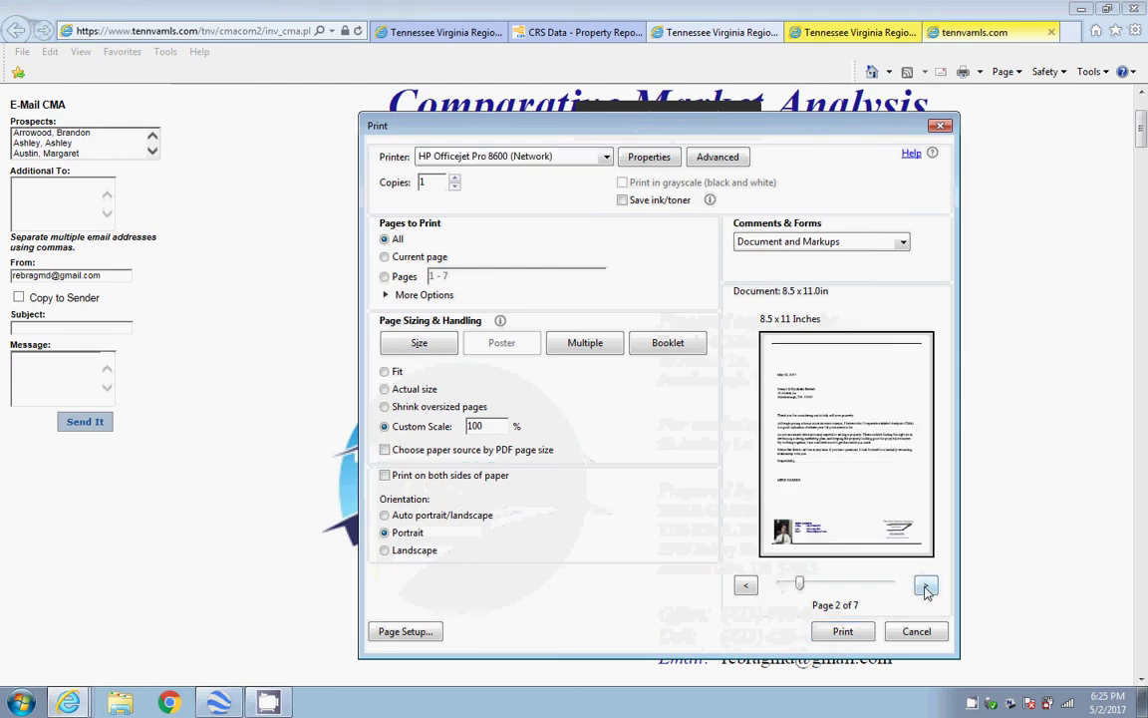
pyautogui.click(926, 587)
pyautogui.click(926, 586)
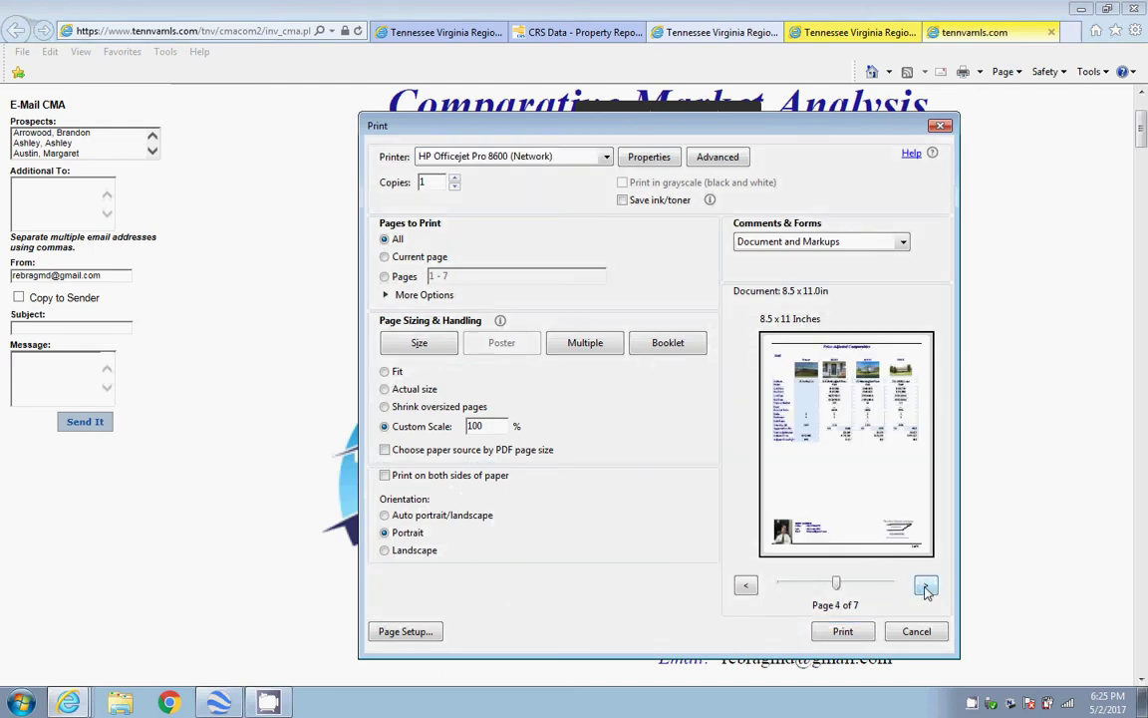
pyautogui.click(925, 586)
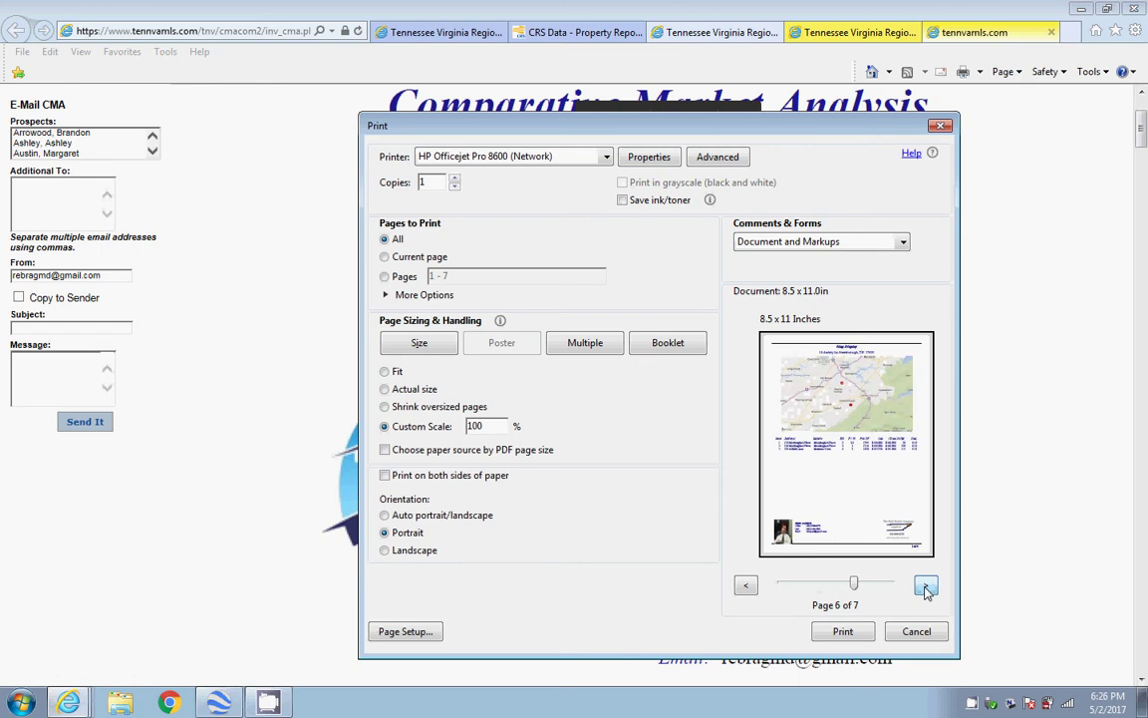
pyautogui.click(926, 586)
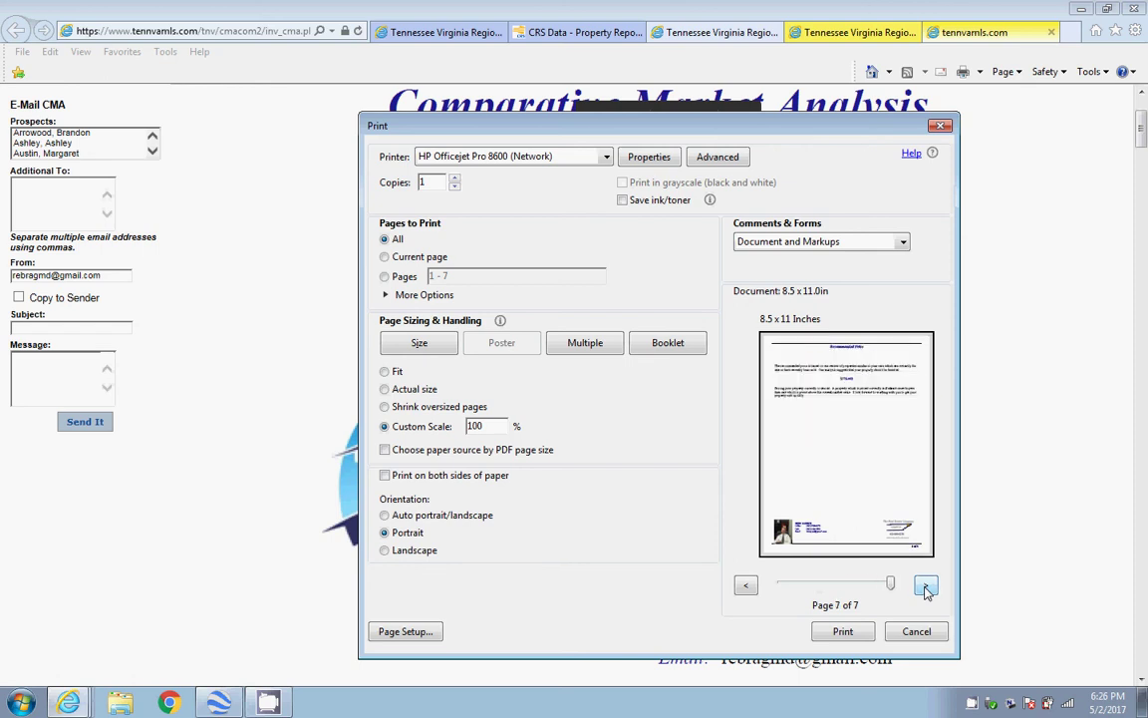
pyautogui.click(843, 631)
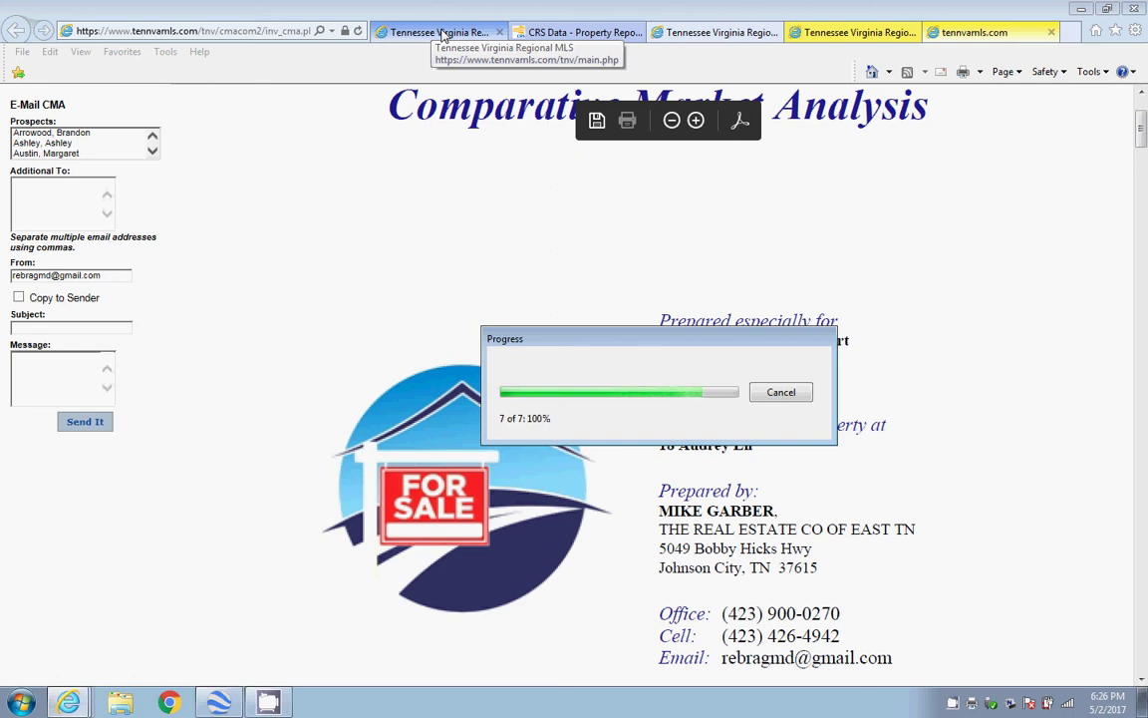
pyautogui.click(683, 33)
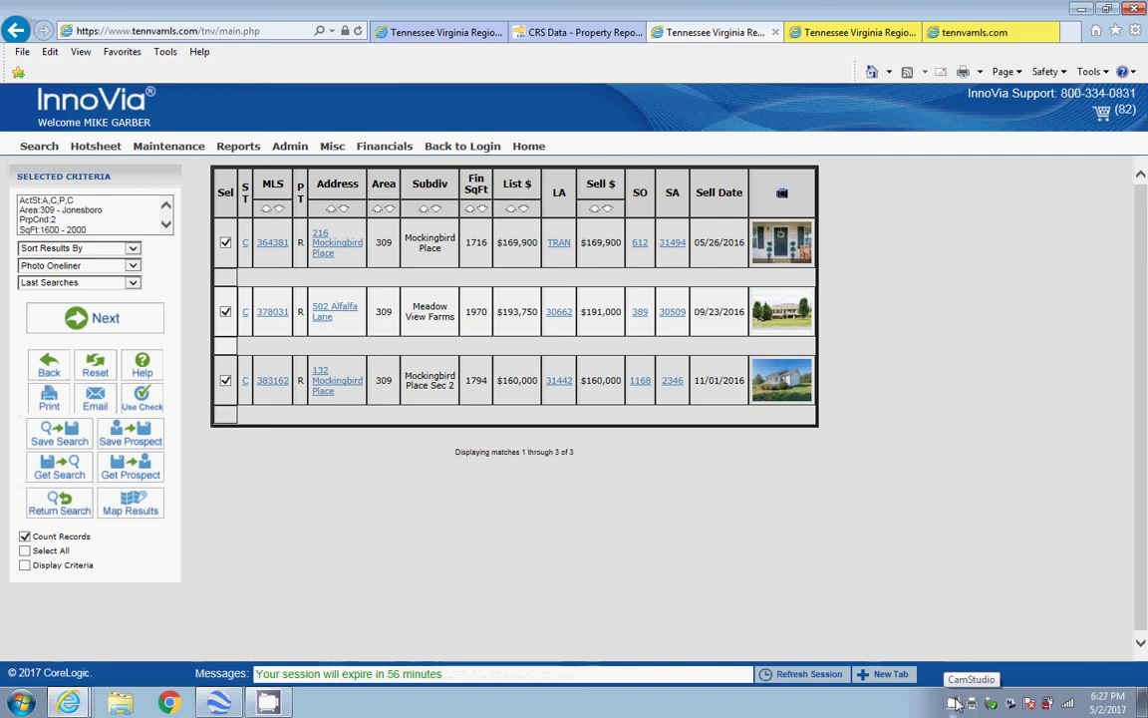
pyautogui.rightClick(954, 703)
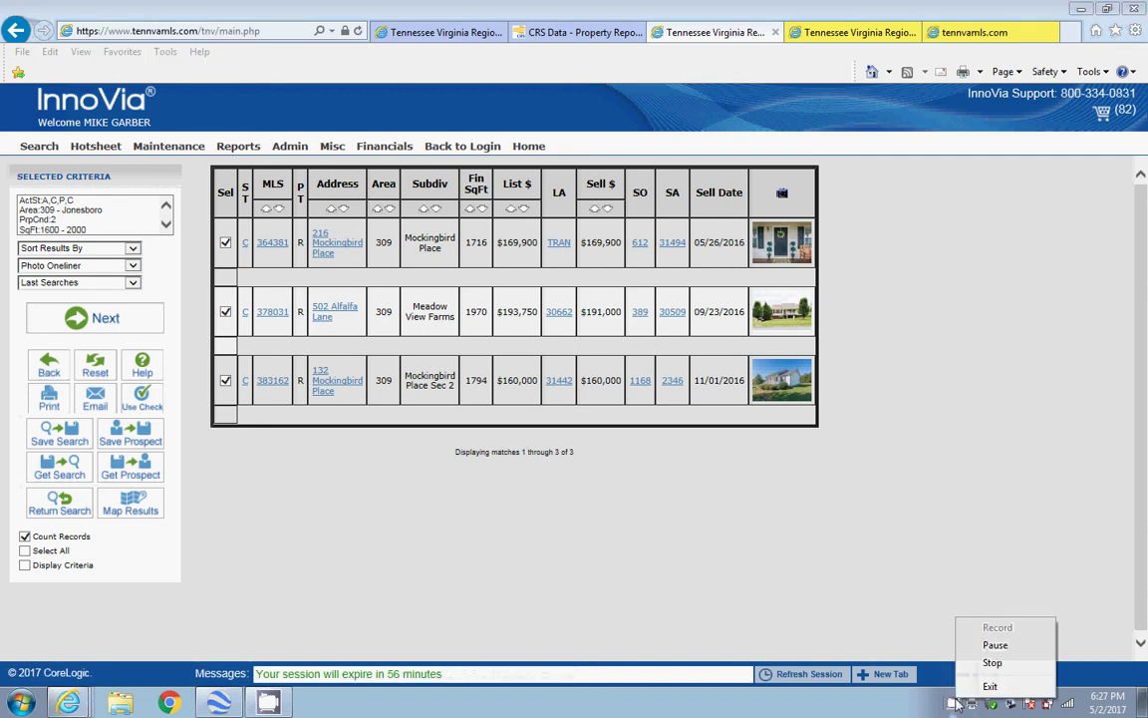